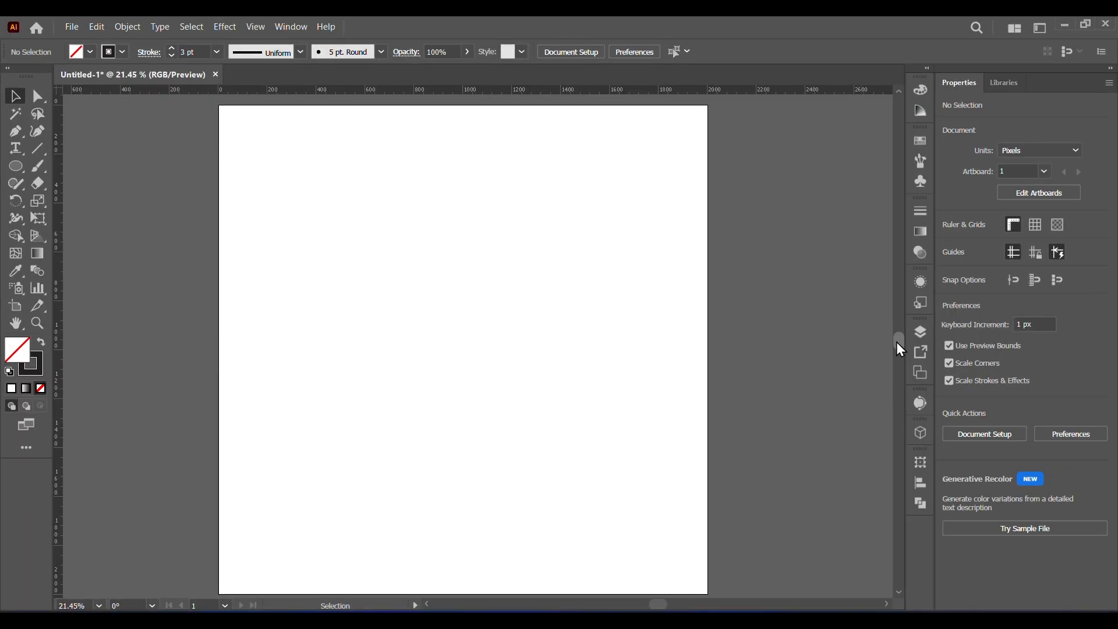
# - Draw an unfilled square with a 3 pt stroke covering the whole 2000 px artboard
pyautogui.moveTo(16, 175); pyautogui.dragTo(47, 167)
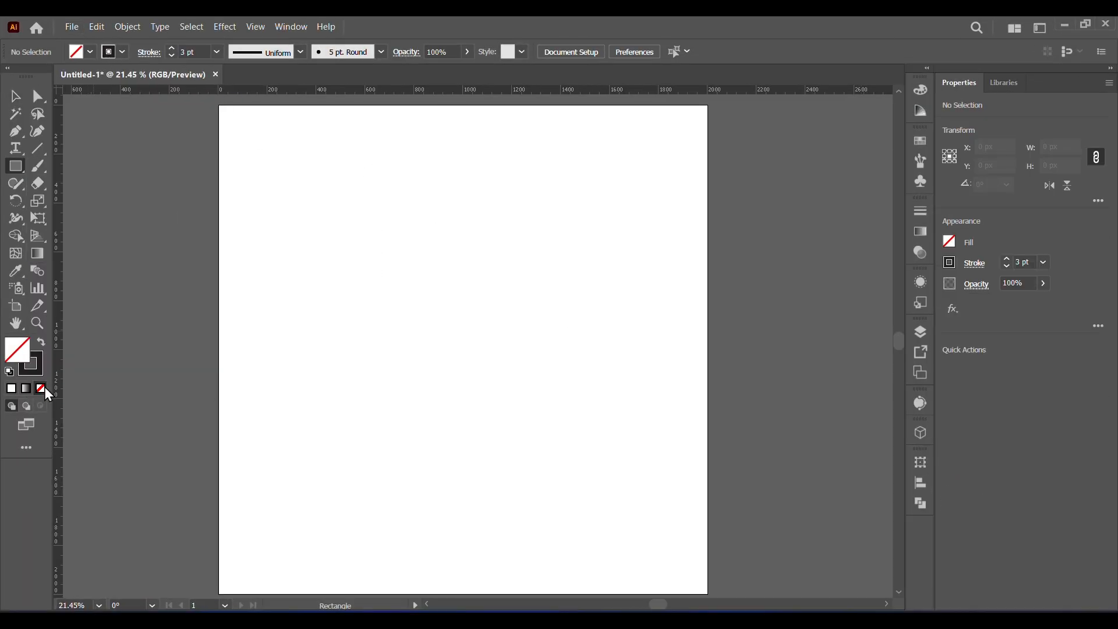
pyautogui.click(36, 370)
pyautogui.moveTo(218, 106); pyautogui.dragTo(707, 594)
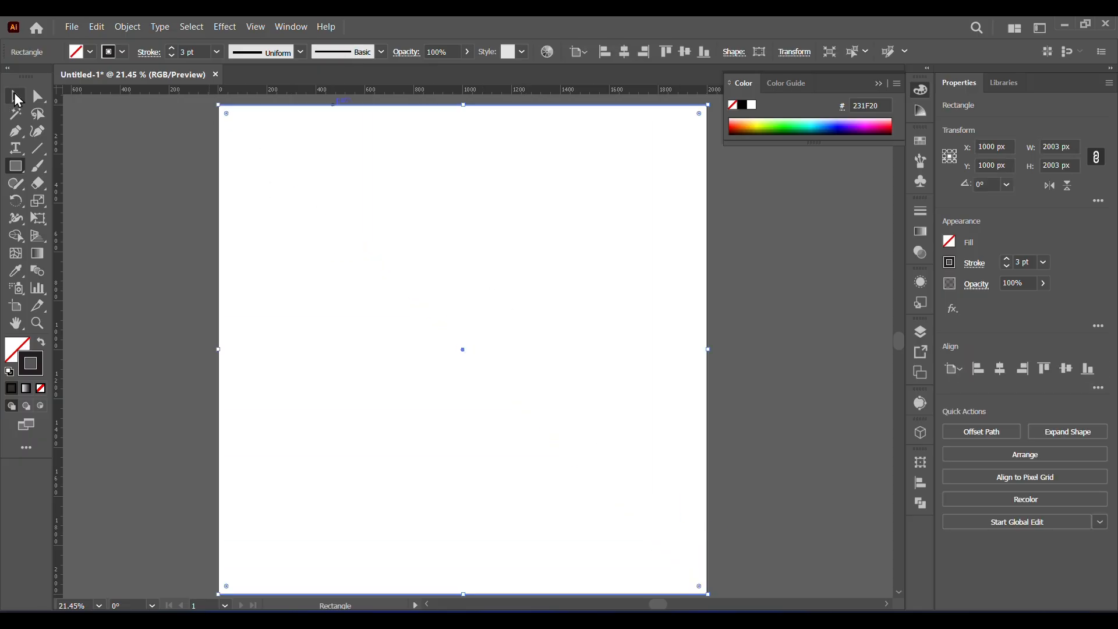
# - Start Split Into Grid on the square with preview enabled and set the number of rows to 15
pyautogui.click(128, 27)
pyautogui.click(128, 26)
pyautogui.click(128, 27)
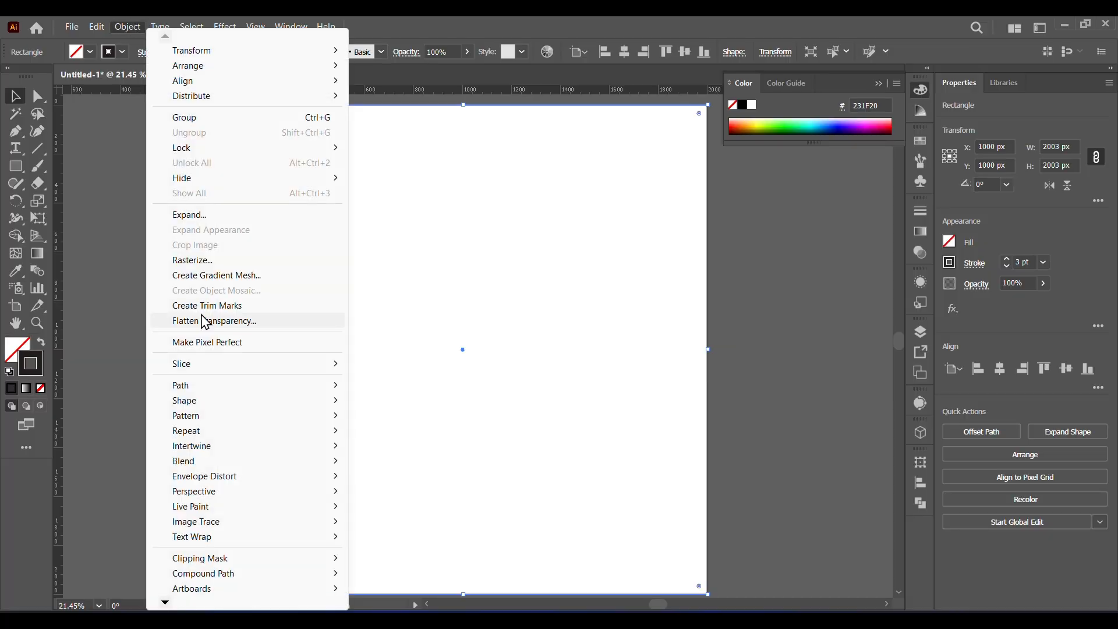
pyautogui.moveTo(183, 385)
pyautogui.click(431, 539)
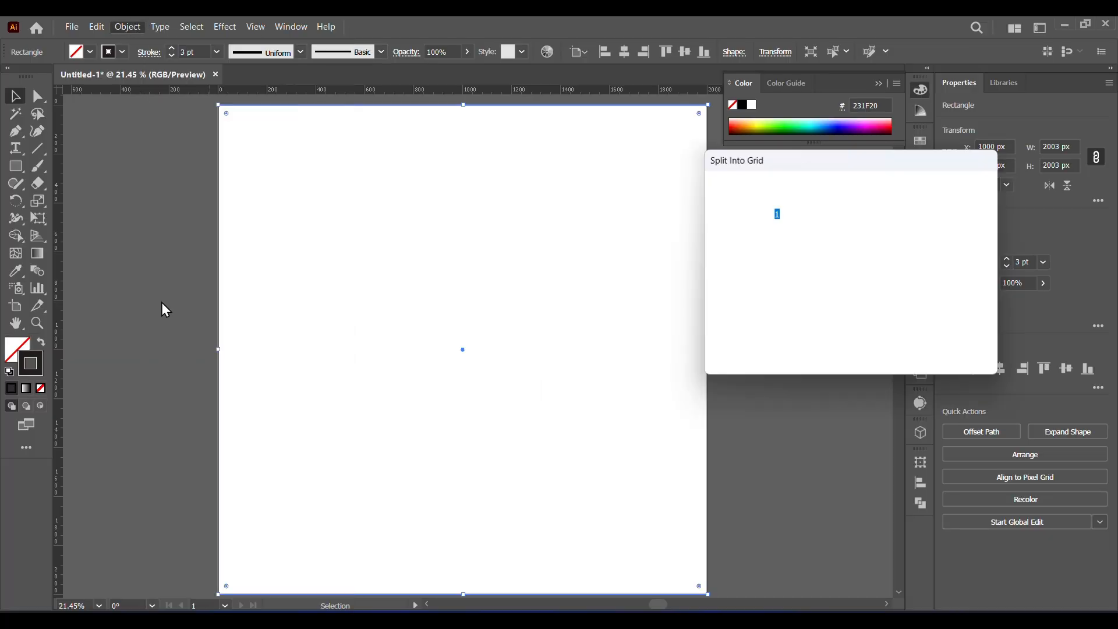
pyautogui.click(739, 343)
pyautogui.click(766, 212)
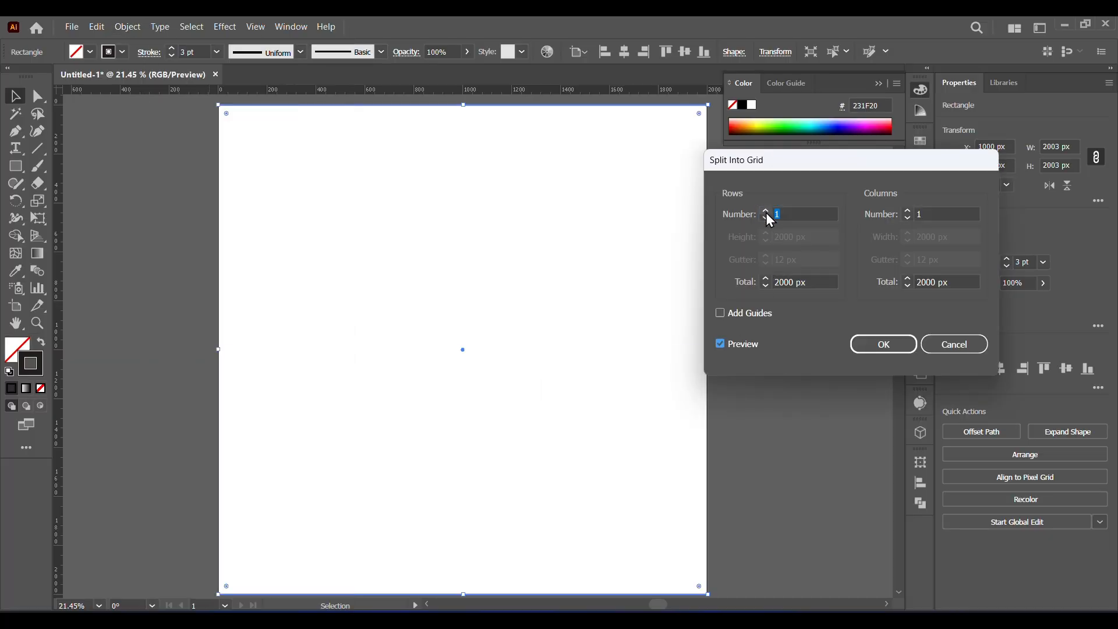
pyautogui.click(766, 211)
pyautogui.click(766, 211)
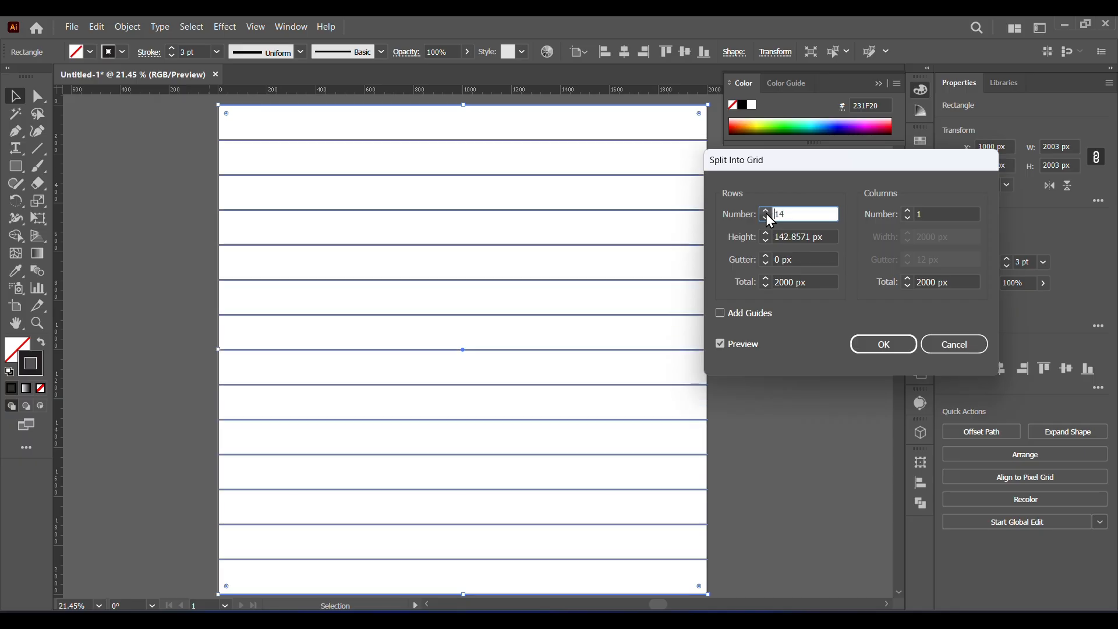
pyautogui.click(766, 211)
pyautogui.click(766, 211)
# - Set the grid to 15 columns, apply the split, and reduce the cells' stroke to 2 pt
pyautogui.click(907, 211)
pyautogui.click(907, 211)
pyautogui.doubleClick(907, 211)
pyautogui.doubleClick(907, 211)
pyautogui.click(906, 212)
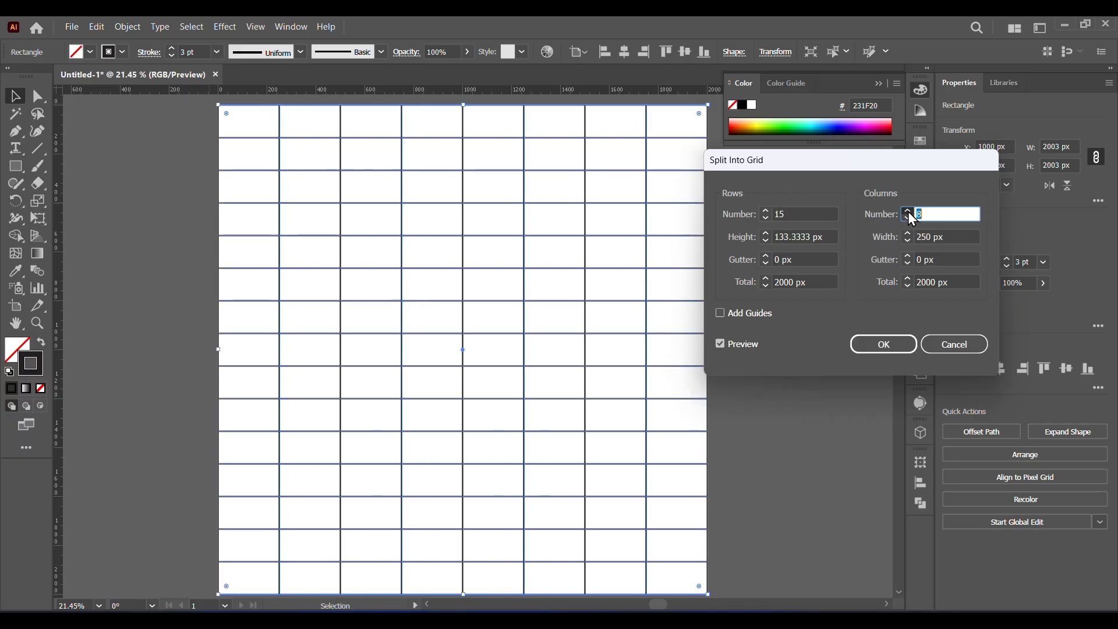
pyautogui.doubleClick(907, 211)
pyautogui.click(907, 211)
pyautogui.doubleClick(907, 211)
pyautogui.doubleClick(907, 211)
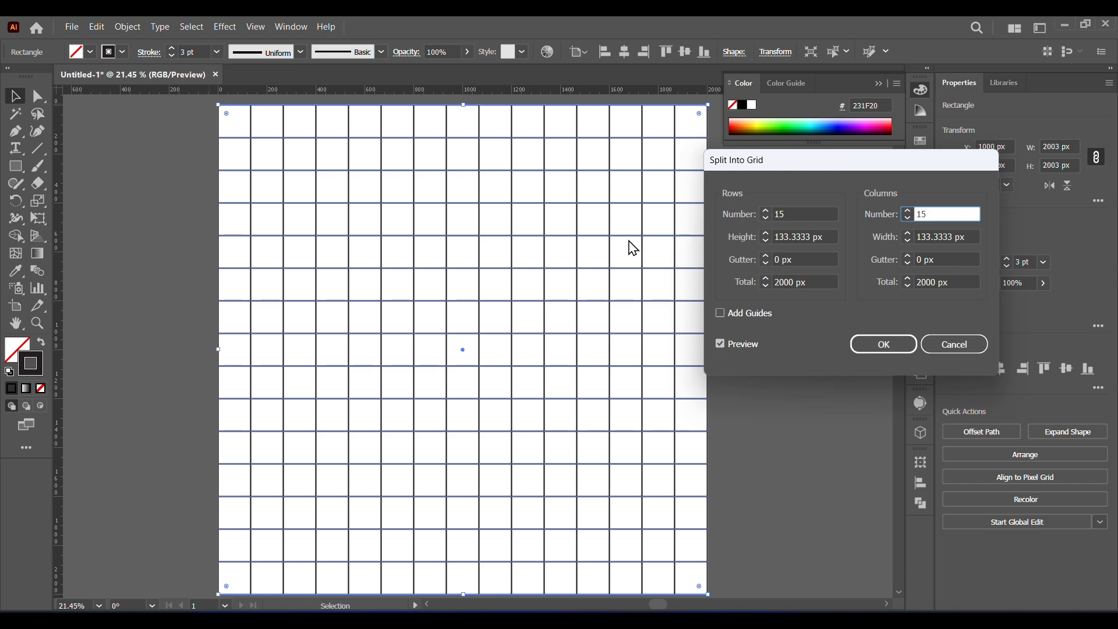
pyautogui.click(887, 344)
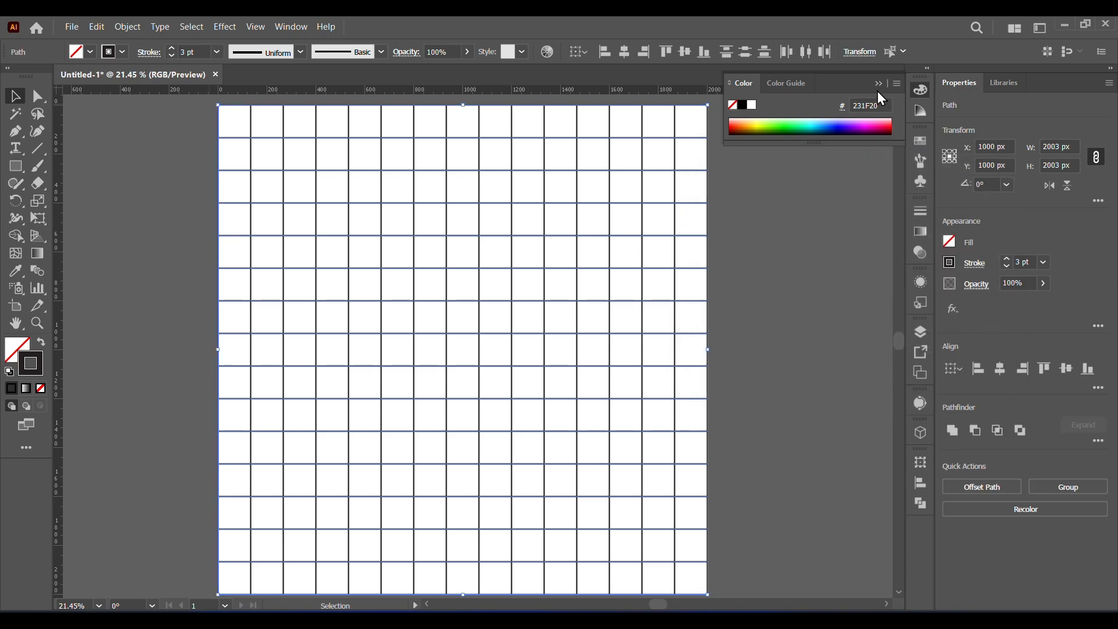
pyautogui.click(171, 56)
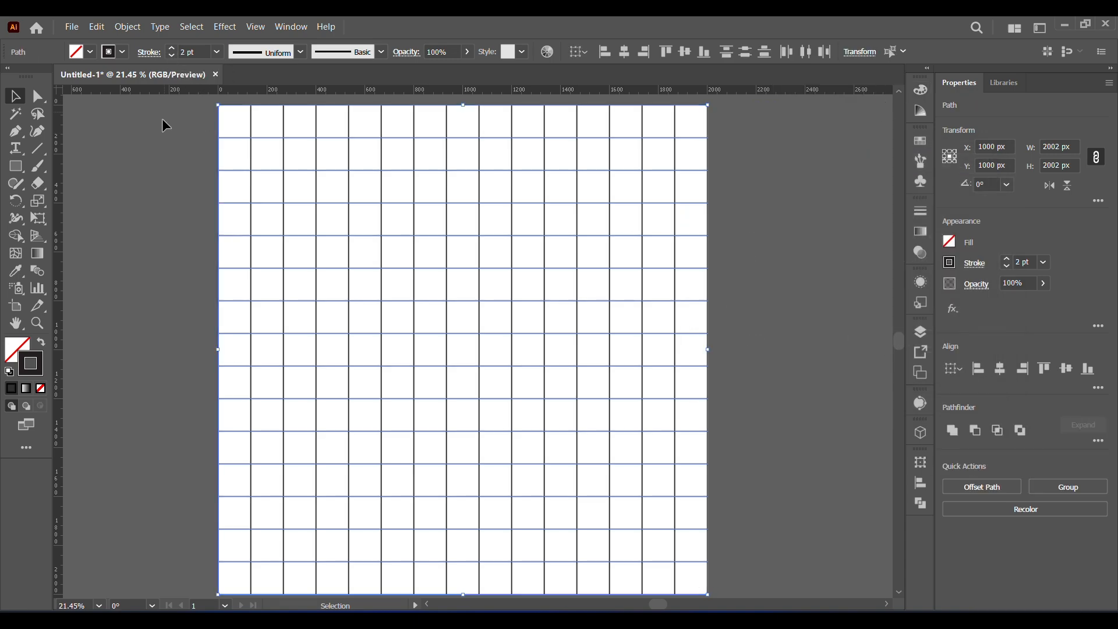
# - Group all grid cells and scale the group down around its centre to about 1655 px square
pyautogui.moveTo(194, 101); pyautogui.dragTo(749, 602)
pyautogui.rightClick(605, 352)
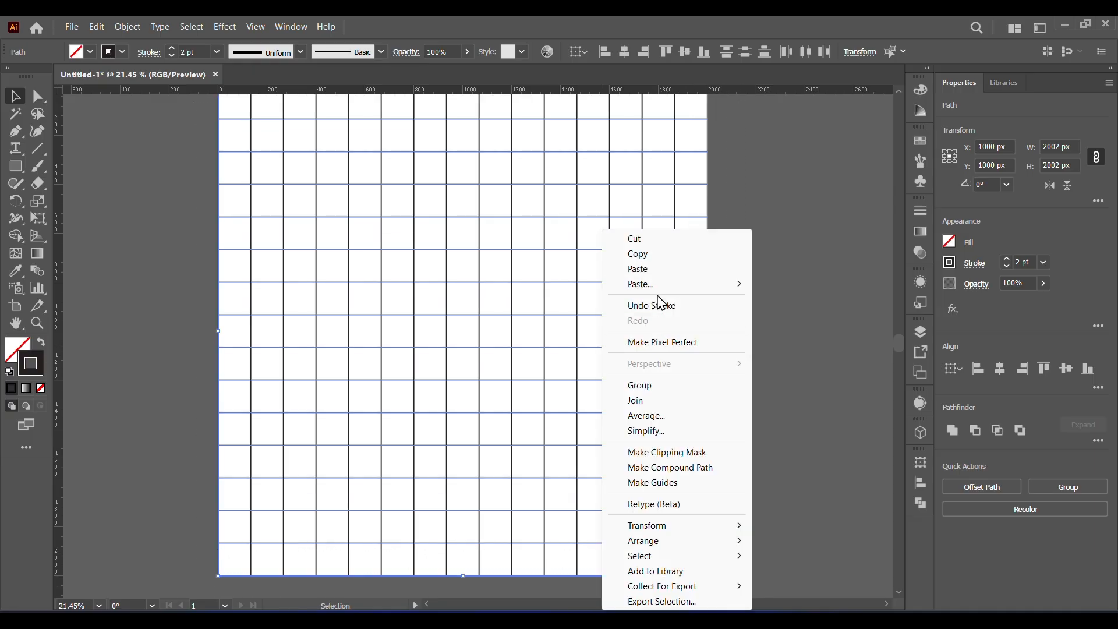
pyautogui.click(643, 386)
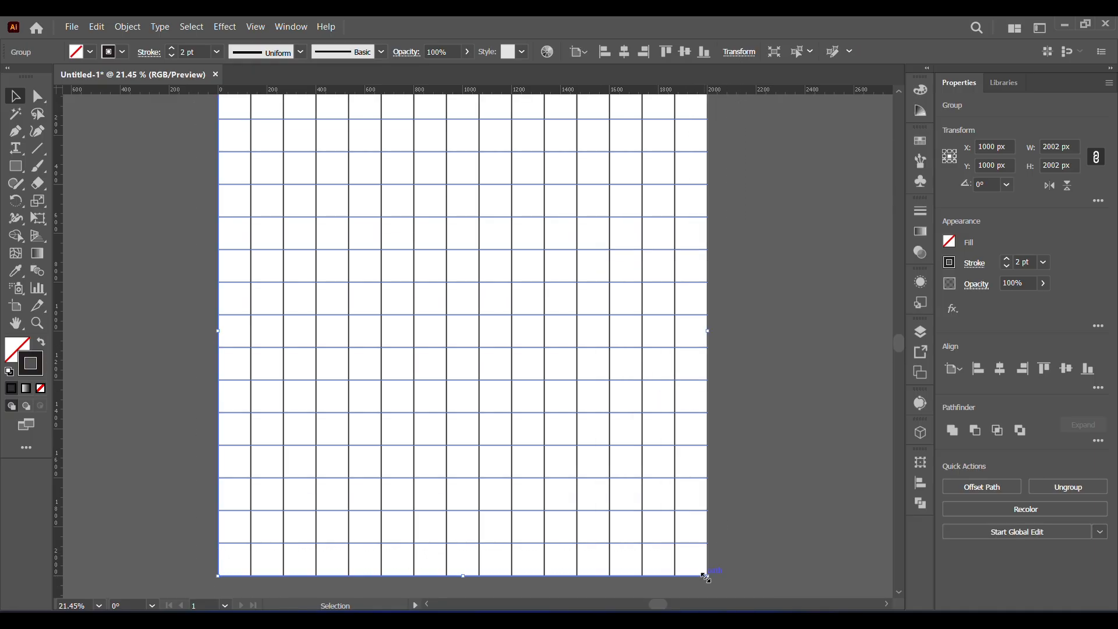
pyautogui.moveTo(706, 576); pyautogui.dragTo(665, 532)
pyautogui.click(675, 425)
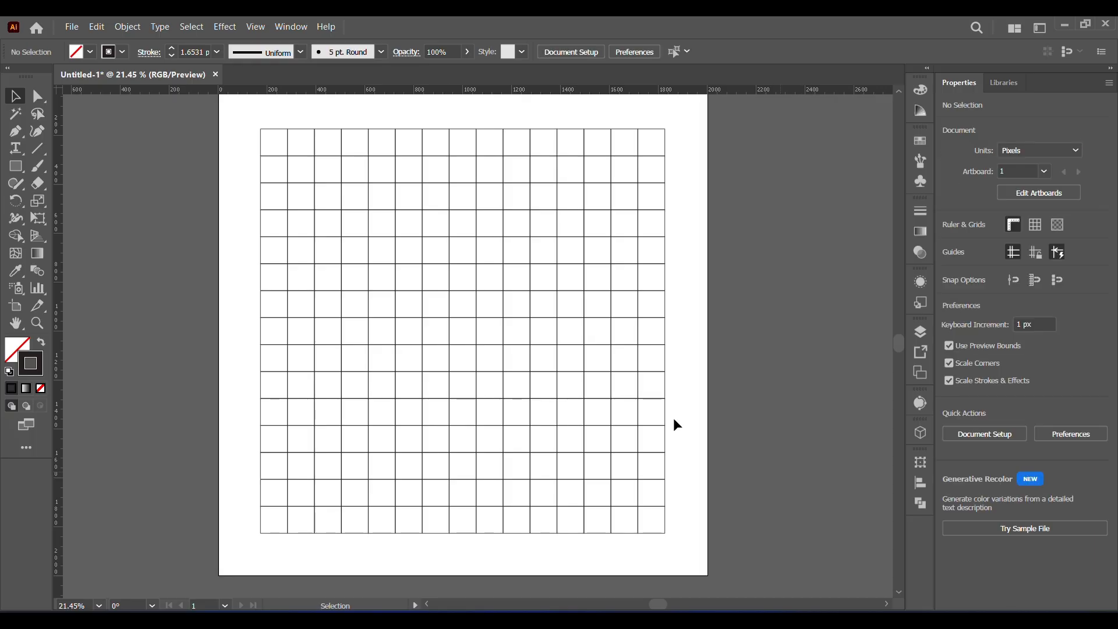
# - Copy the grid group, paste it in place, and rotate the copy 45° into a diamond
pyautogui.click(449, 304)
pyautogui.rightClick(439, 295)
pyautogui.click(483, 299)
pyautogui.rightClick(469, 302)
pyautogui.moveTo(493, 332)
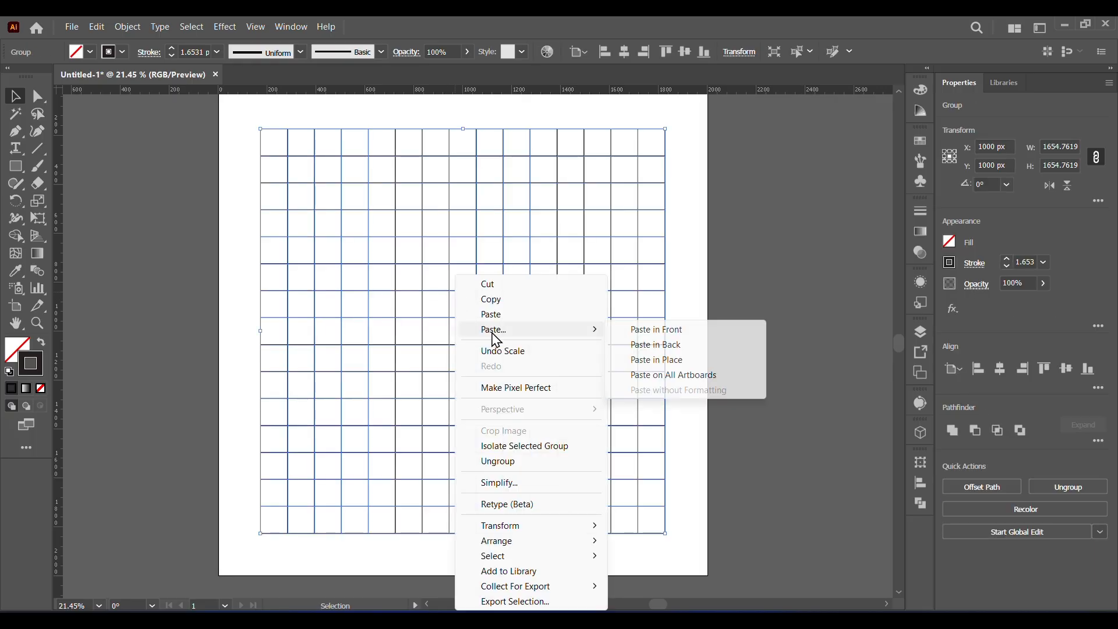
pyautogui.click(657, 360)
pyautogui.moveTo(669, 130); pyautogui.dragTo(739, 256)
pyautogui.click(780, 400)
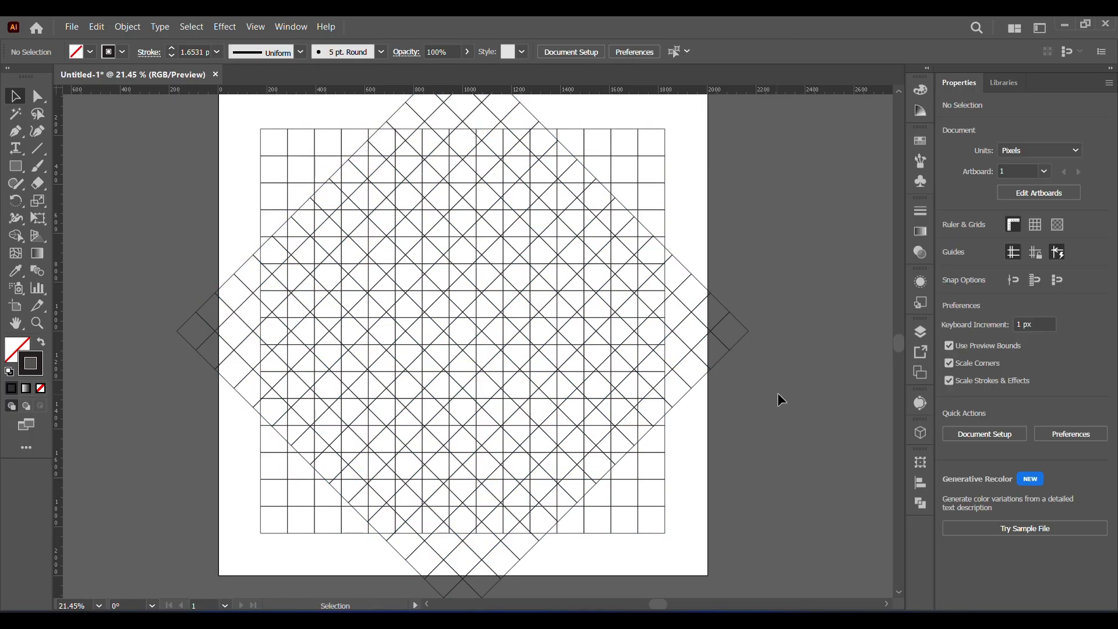
# - Scale both overlaid grids down together around their centre so the diamond fits inside the artboard
pyautogui.moveTo(242, 115); pyautogui.dragTo(748, 459)
pyautogui.scroll(-2, 160, 334)
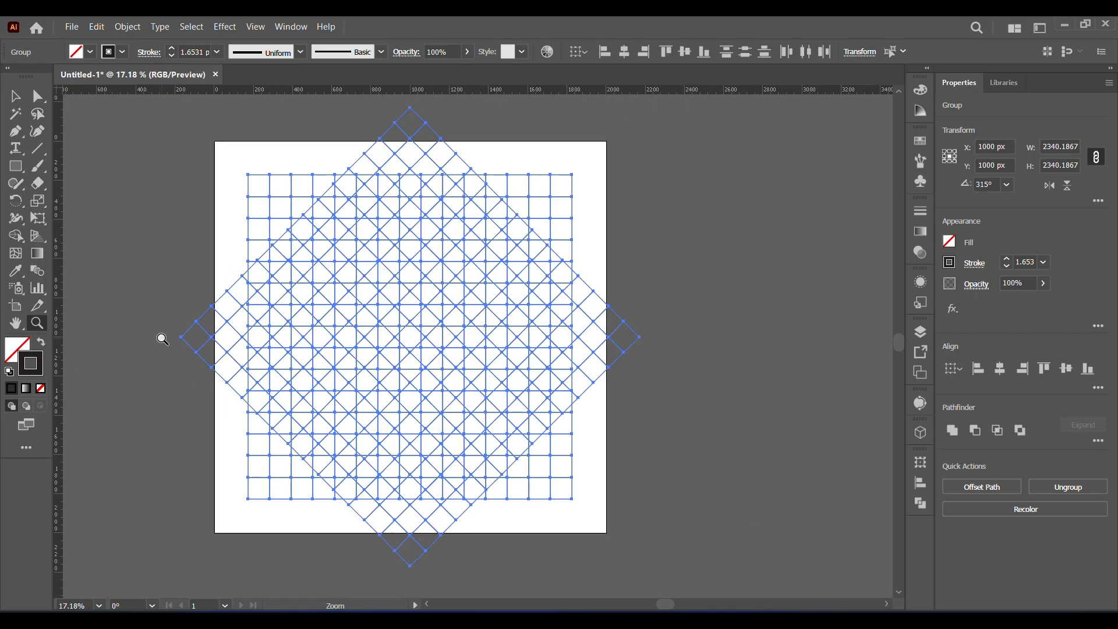
pyautogui.moveTo(641, 564); pyautogui.dragTo(598, 529)
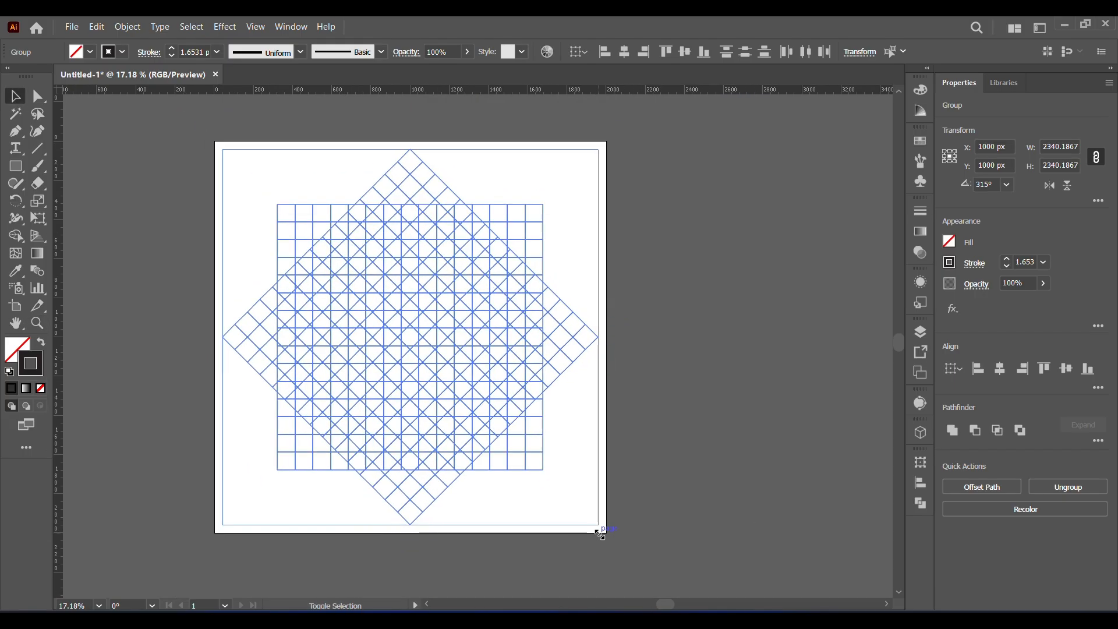
pyautogui.click(673, 530)
# - Draw a vertical line through the diamond's upper and lower corners with a red 4 pt stroke
pyautogui.click(100, 606)
pyautogui.click(114, 587)
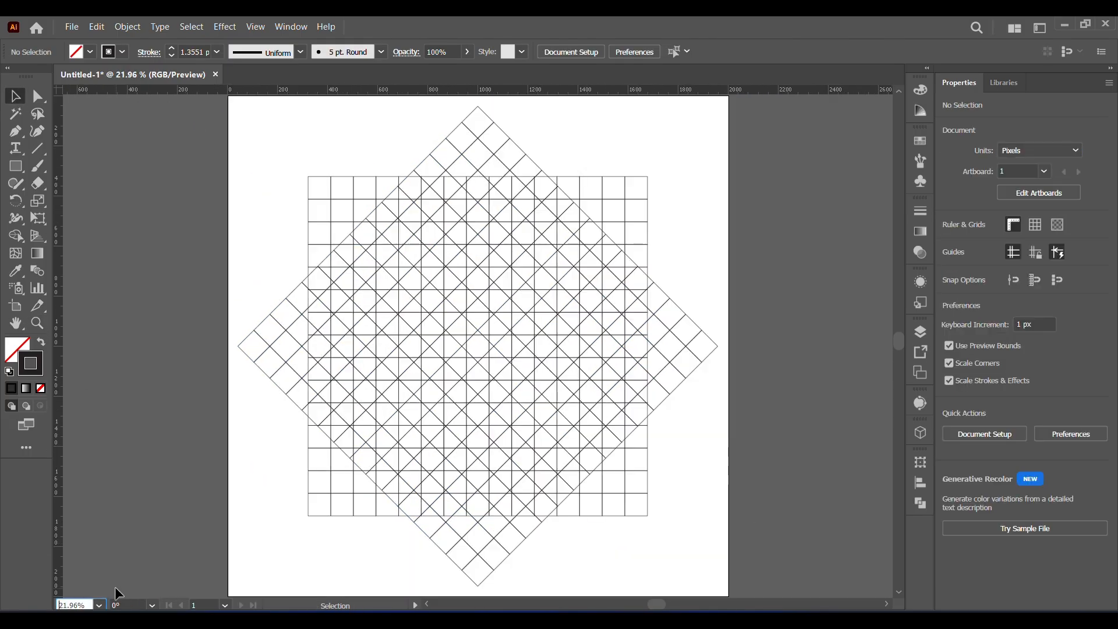
pyautogui.click(36, 155)
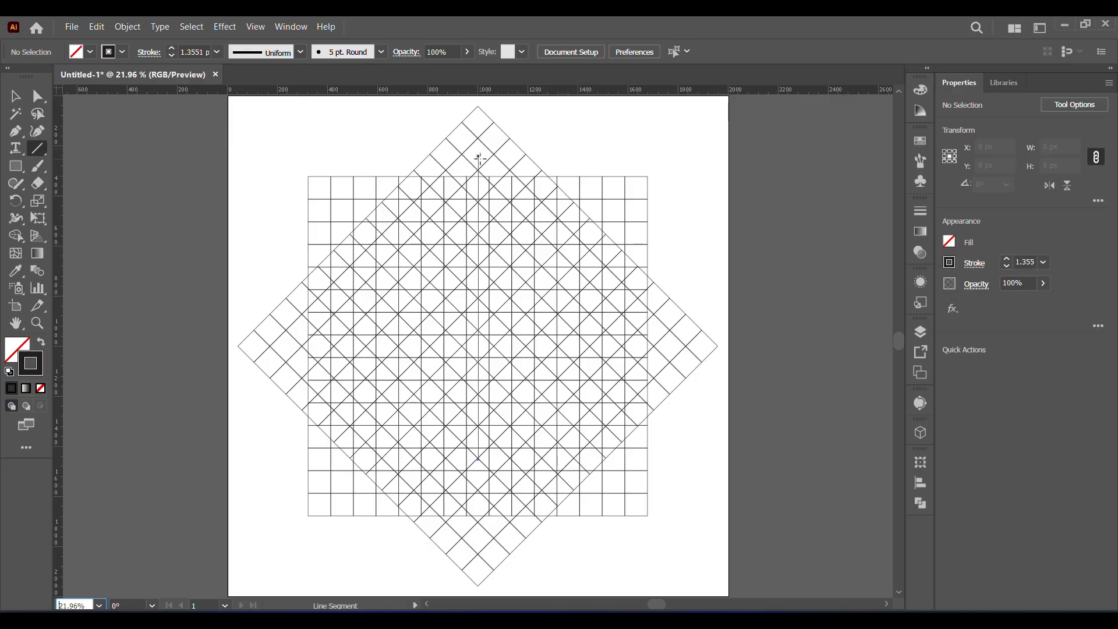
pyautogui.moveTo(478, 106); pyautogui.dragTo(478, 588)
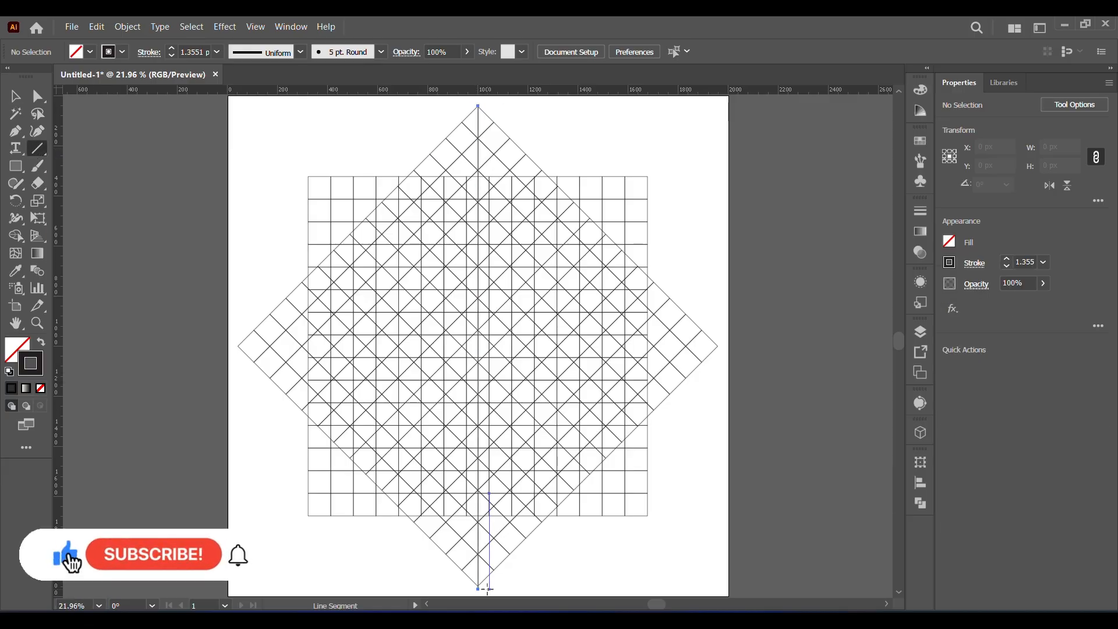
pyautogui.click(121, 51)
pyautogui.click(116, 76)
pyautogui.click(171, 49)
pyautogui.click(171, 49)
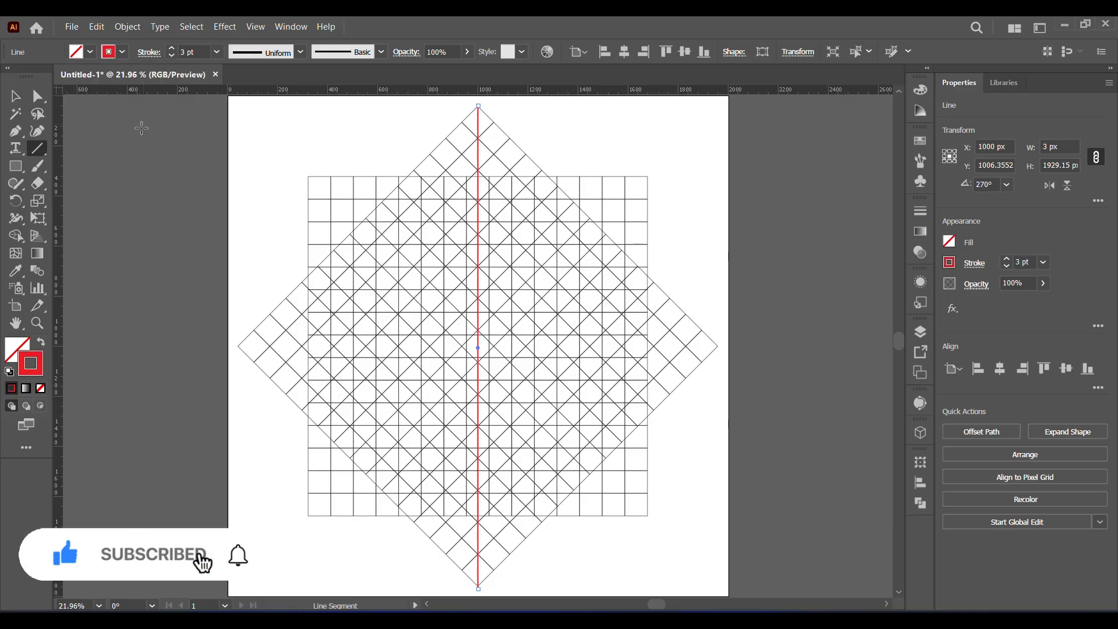
pyautogui.click(172, 48)
pyautogui.press('v')
pyautogui.click(124, 182)
# - Draw a circle about 185 px in diameter on the upper part of the red centre line with a black stroke
pyautogui.rightClick(15, 166)
pyautogui.click(90, 198)
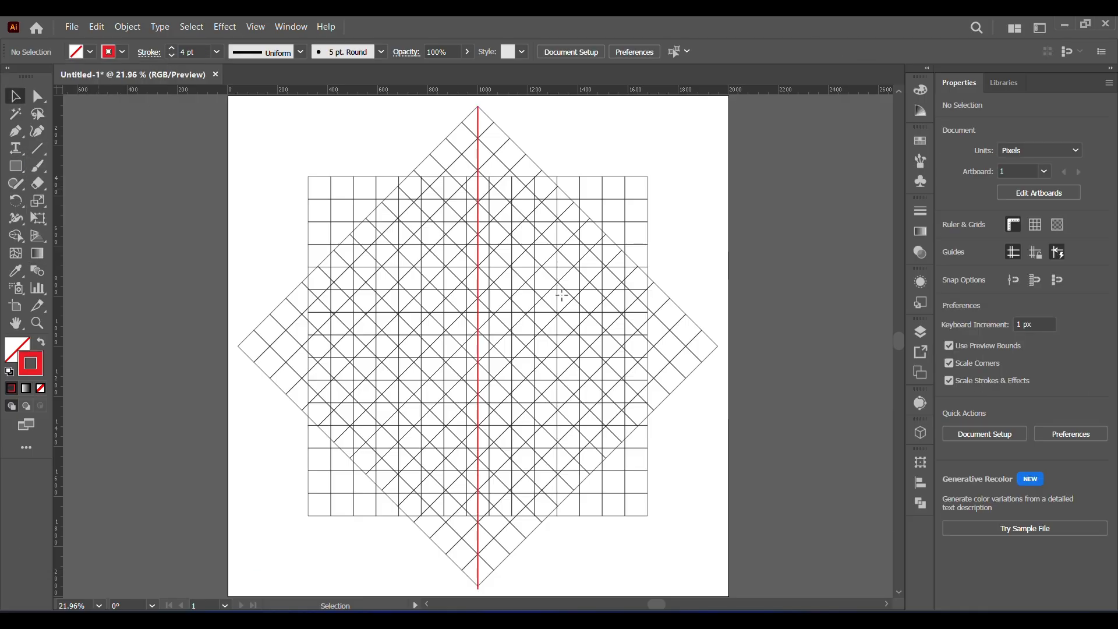
pyautogui.moveTo(478, 233)
pyautogui.mouseDown()
pyautogui.moveTo(525, 286)
pyautogui.moveTo(690, 410)
pyautogui.mouseUp()
pyautogui.click(122, 52)
pyautogui.click(39, 76)
pyautogui.click(100, 174)
# - Fine-tune the circle to about 181 px in diameter, centred on the grid intersection on the red line
pyautogui.click(37, 323)
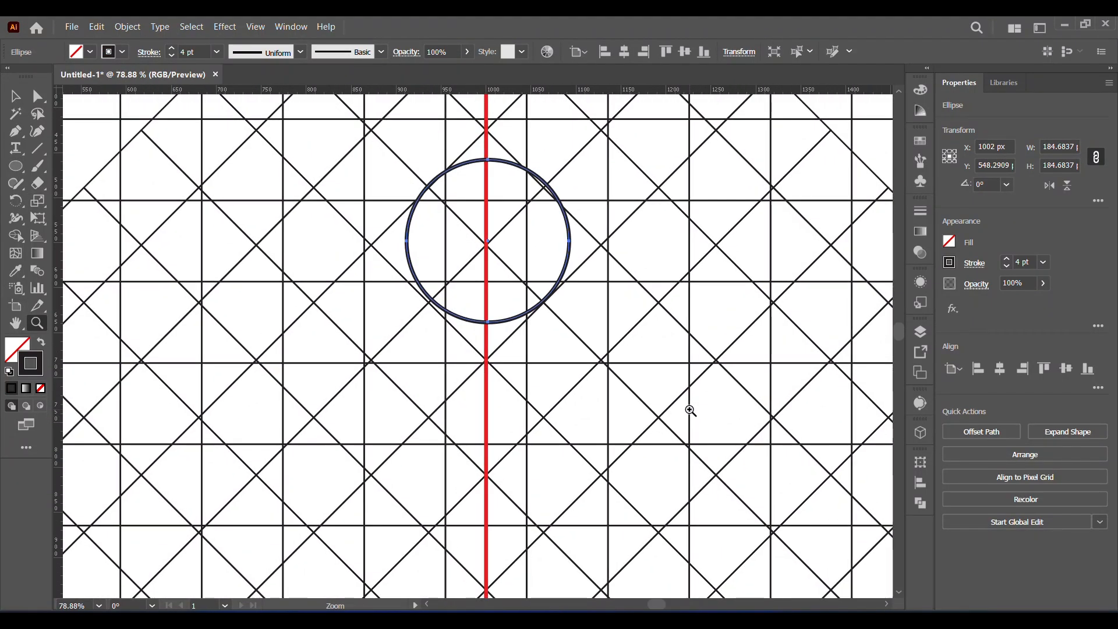
pyautogui.click(15, 96)
pyautogui.moveTo(571, 159); pyautogui.dragTo(566, 164)
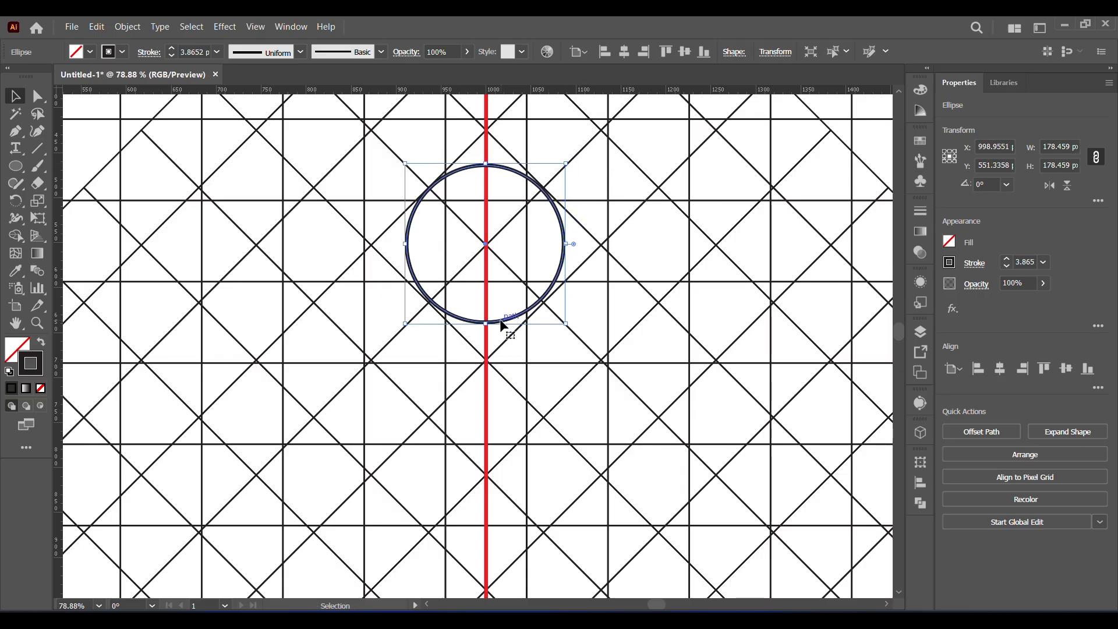
pyautogui.moveTo(502, 324); pyautogui.dragTo(500, 323)
pyautogui.moveTo(566, 164); pyautogui.dragTo(568, 162)
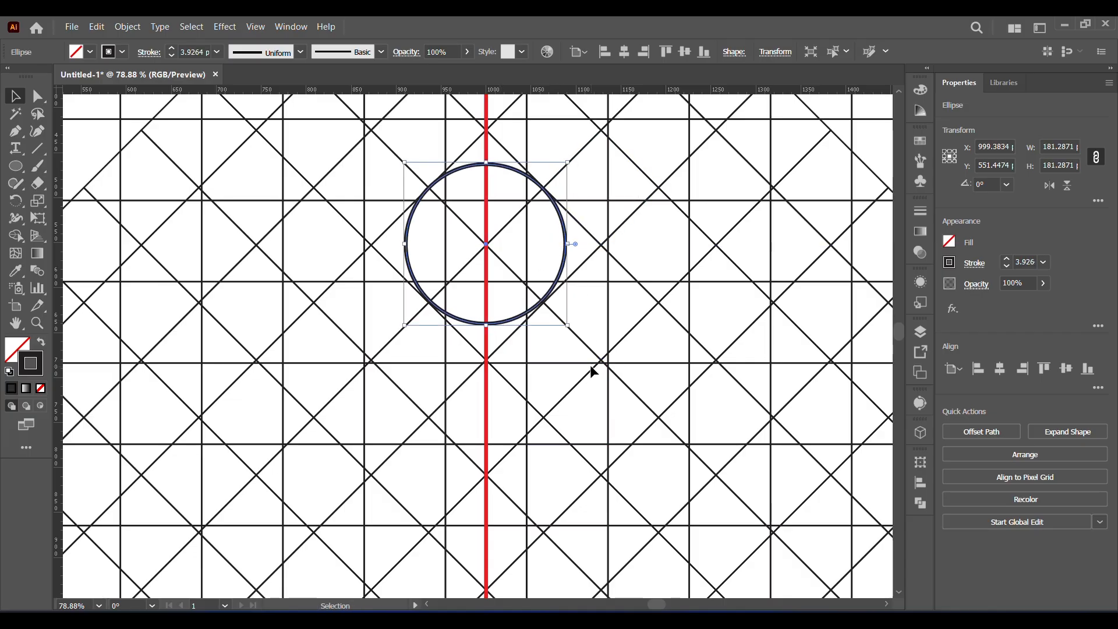
# - Draw two slanted lines along the circle's opposite sides, crossing near the red line in the grid's lower half
pyautogui.press('z')
pyautogui.moveTo(314, 376); pyautogui.dragTo(227, 381)
pyautogui.moveTo(410, 465); pyautogui.dragTo(468, 303)
pyautogui.moveTo(419, 357); pyautogui.dragTo(382, 327)
pyautogui.press('\\')
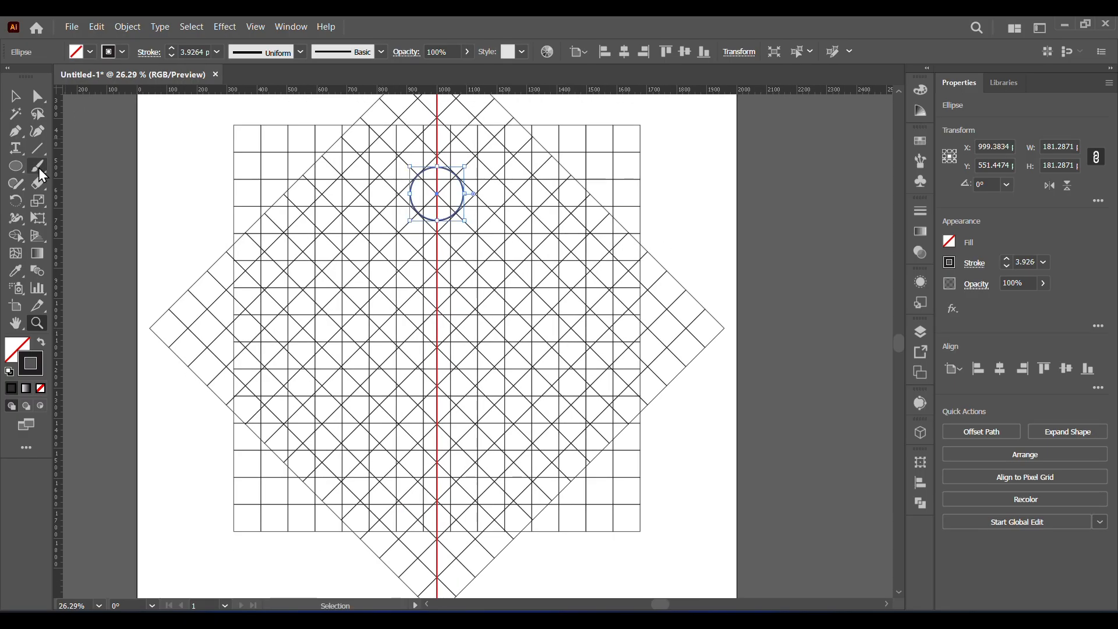
pyautogui.press('v')
pyautogui.click(128, 167)
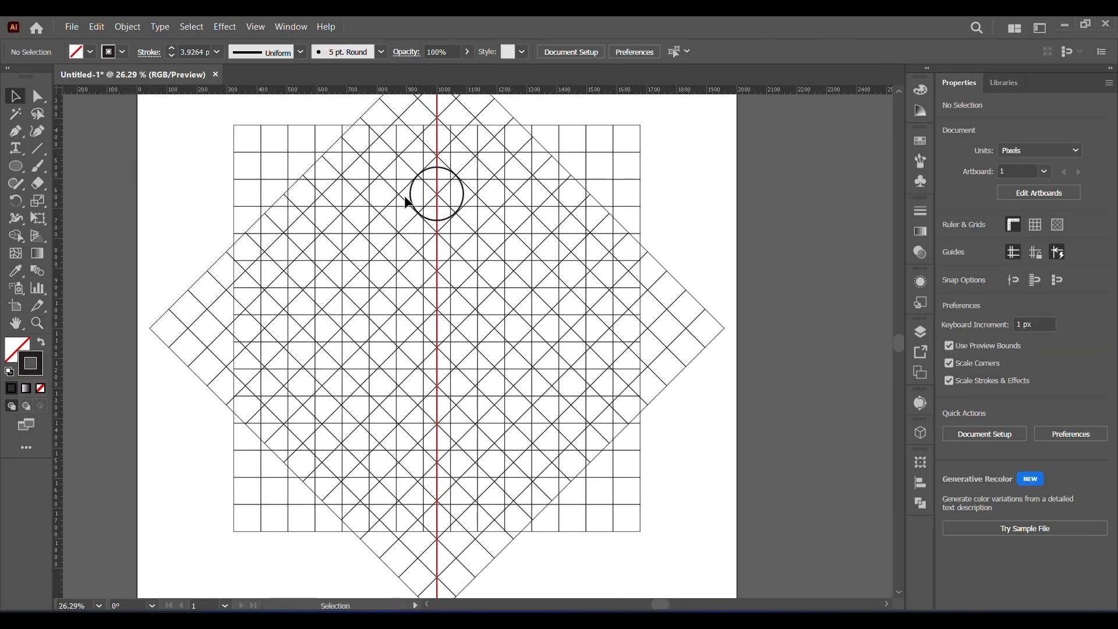
pyautogui.press('\\')
pyautogui.moveTo(399, 152); pyautogui.dragTo(443, 463)
pyautogui.moveTo(475, 134); pyautogui.dragTo(423, 460)
# - Extend the upper ends of both slanted lines past the diamond's upper edges
pyautogui.press('a')
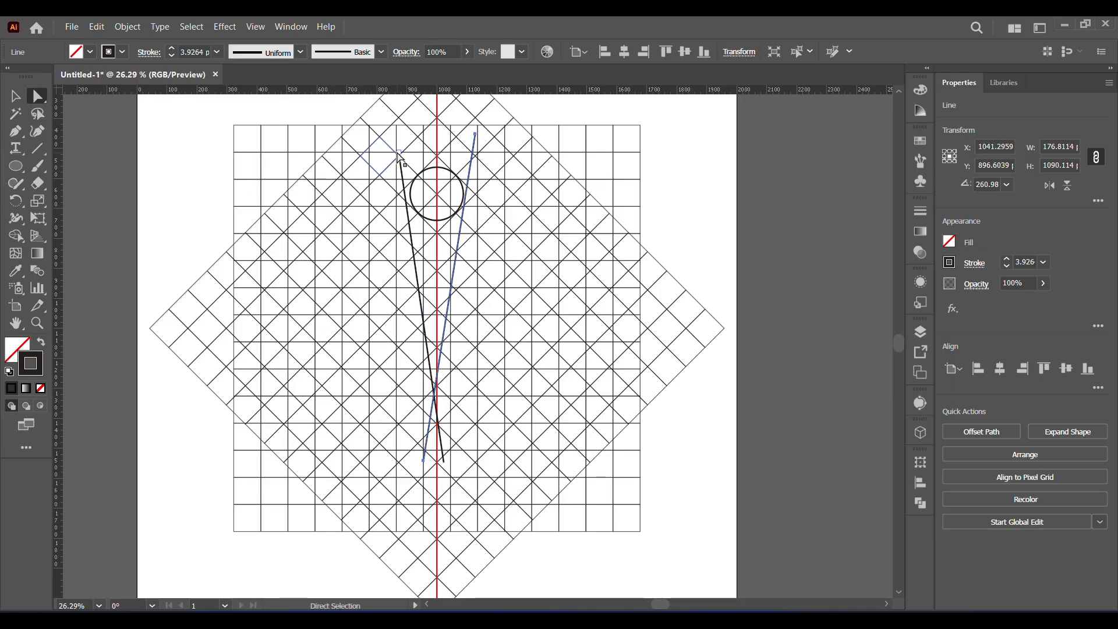
pyautogui.moveTo(399, 152); pyautogui.dragTo(395, 125)
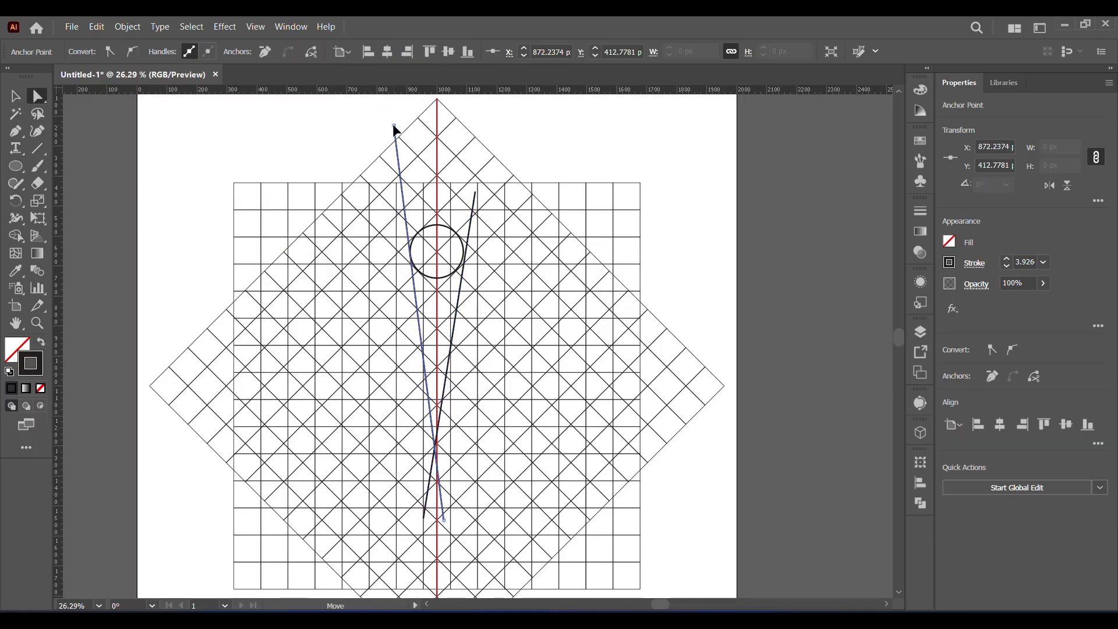
pyautogui.click(475, 189)
pyautogui.moveTo(476, 191); pyautogui.dragTo(484, 123)
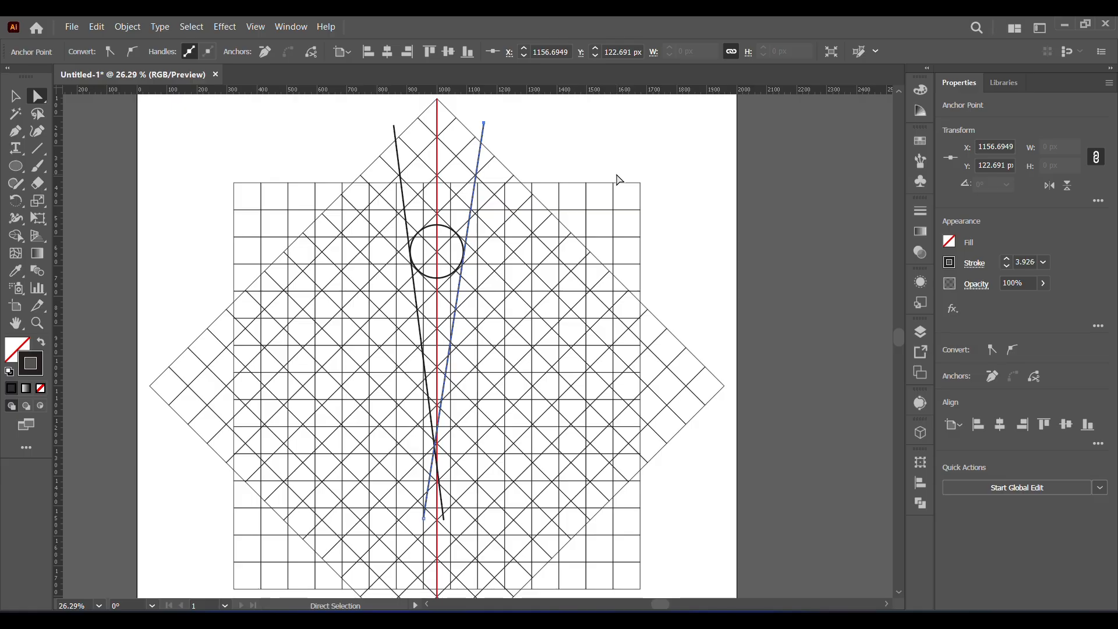
# - Adjust the lower ends of the slanted lines so they cross on the red centre line
pyautogui.moveTo(459, 429); pyautogui.dragTo(460, 397)
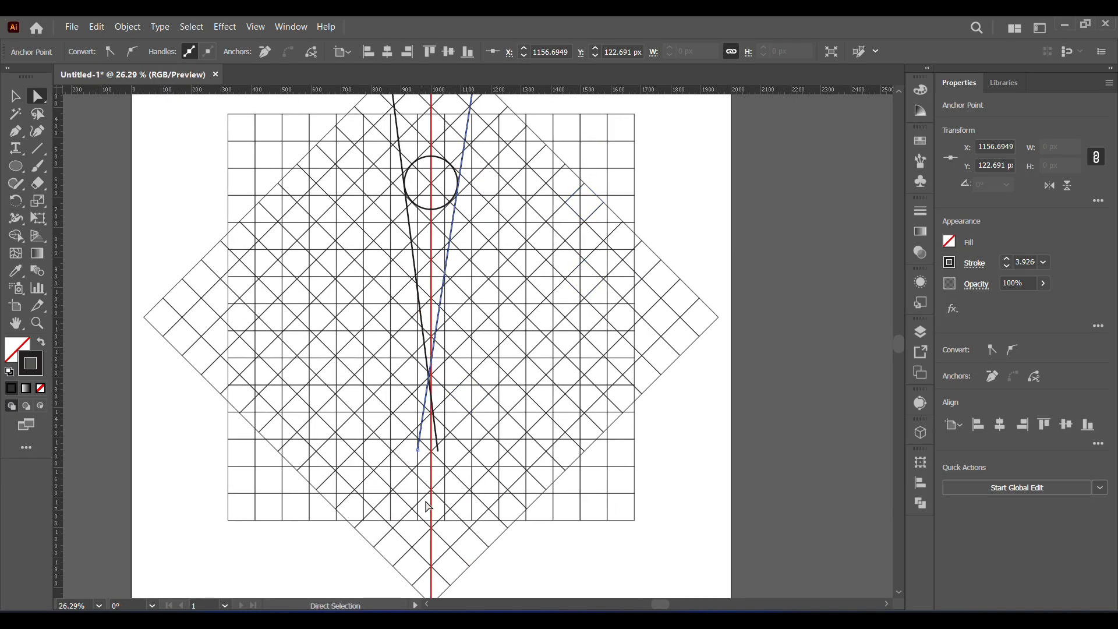
pyautogui.moveTo(438, 449); pyautogui.dragTo(420, 451)
pyautogui.moveTo(499, 298); pyautogui.dragTo(497, 387)
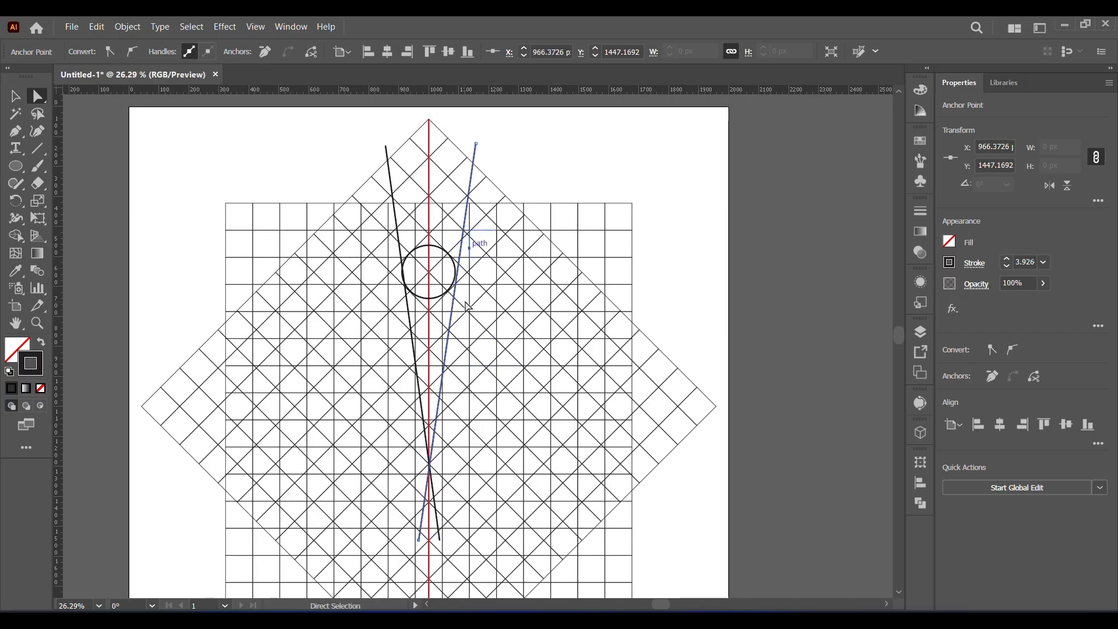
# - Fine-tune the upper ends of both slanted lines so they run tangent to the circle's sides and mirror each other
pyautogui.moveTo(386, 146); pyautogui.dragTo(382, 144)
pyautogui.moveTo(476, 144); pyautogui.dragTo(476, 146)
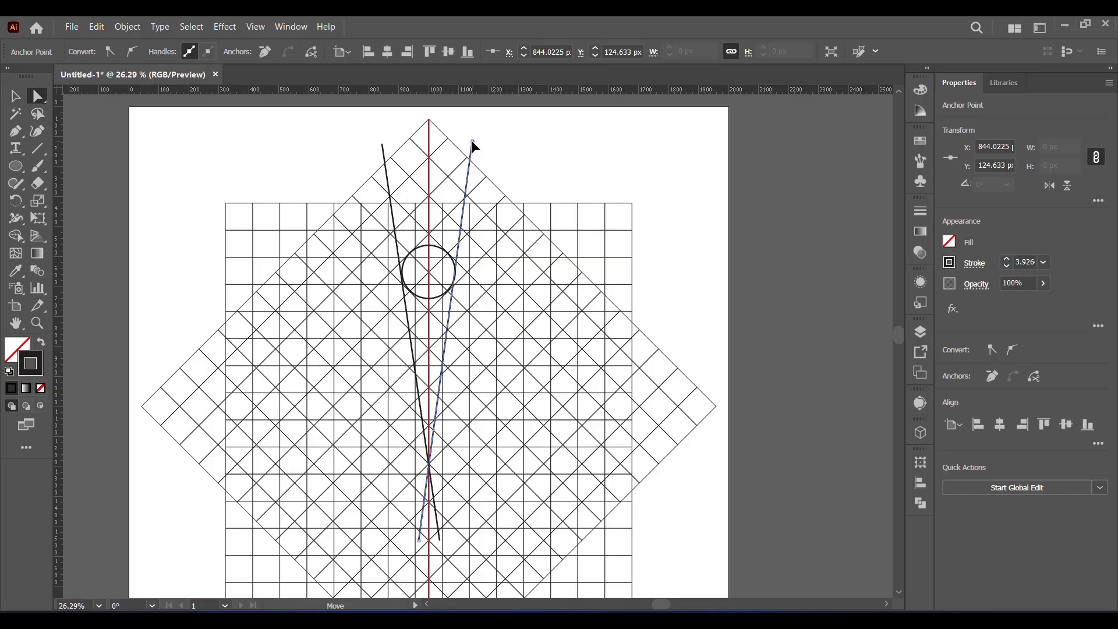
pyautogui.press('z')
pyautogui.click(457, 276)
pyautogui.scroll(5, 586, 182)
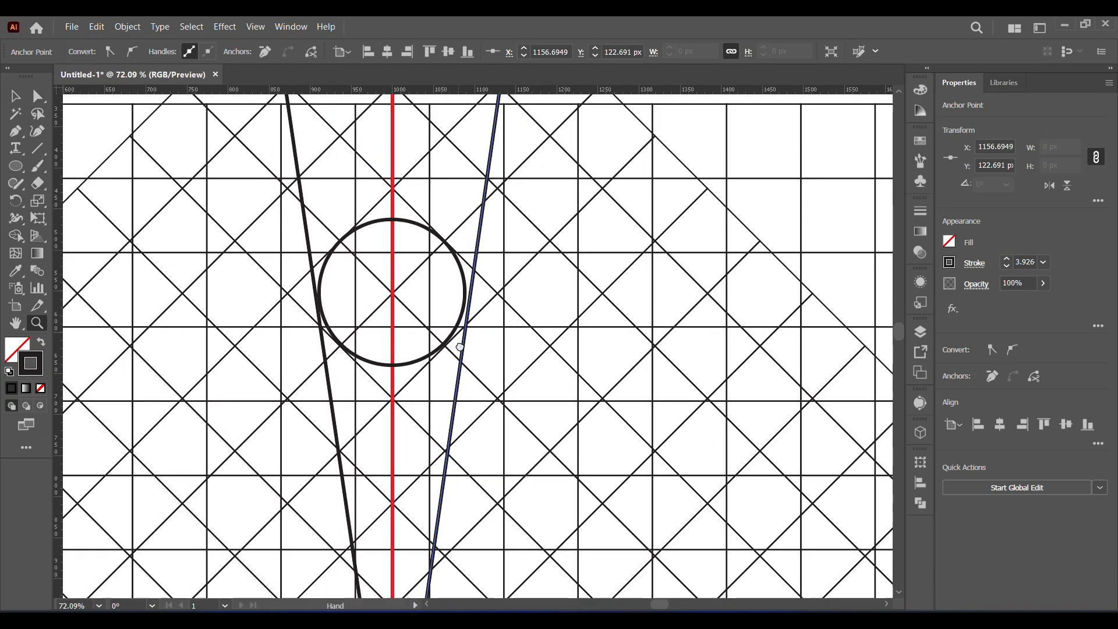
pyautogui.press('a')
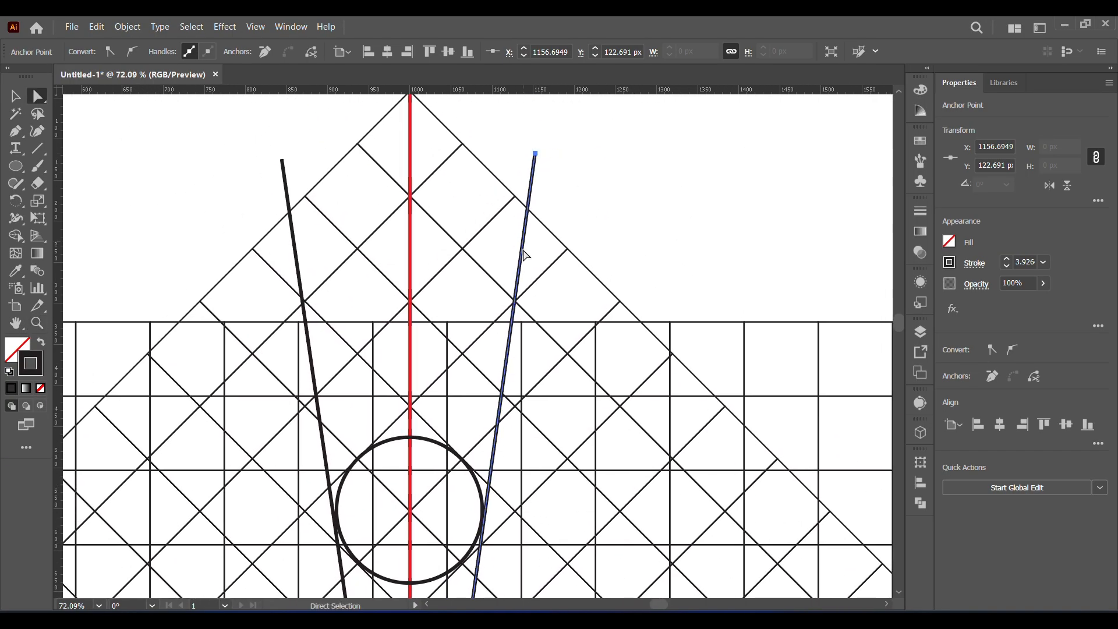
pyautogui.click(282, 158)
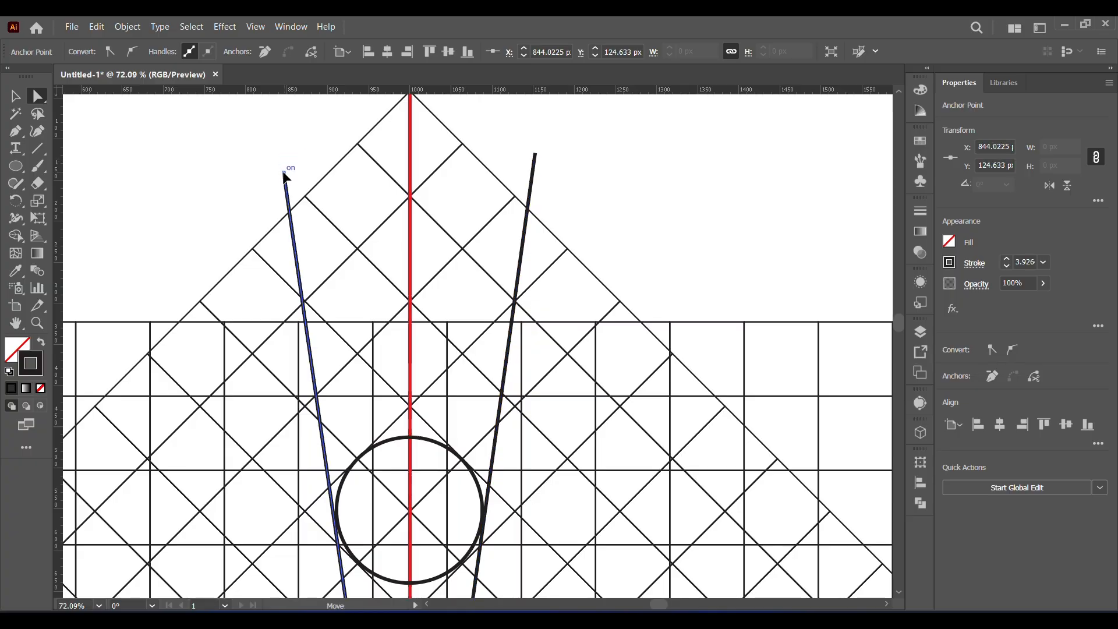
pyautogui.moveTo(571, 413); pyautogui.dragTo(574, 123)
pyautogui.moveTo(512, 582); pyautogui.dragTo(528, 383)
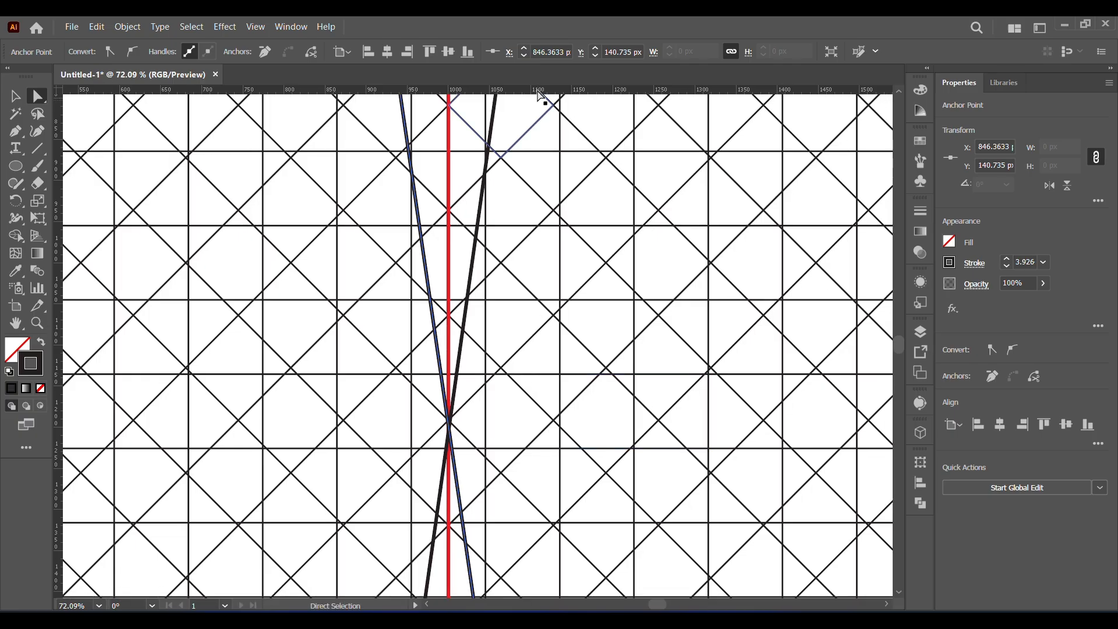
pyautogui.click(100, 606)
pyautogui.click(120, 589)
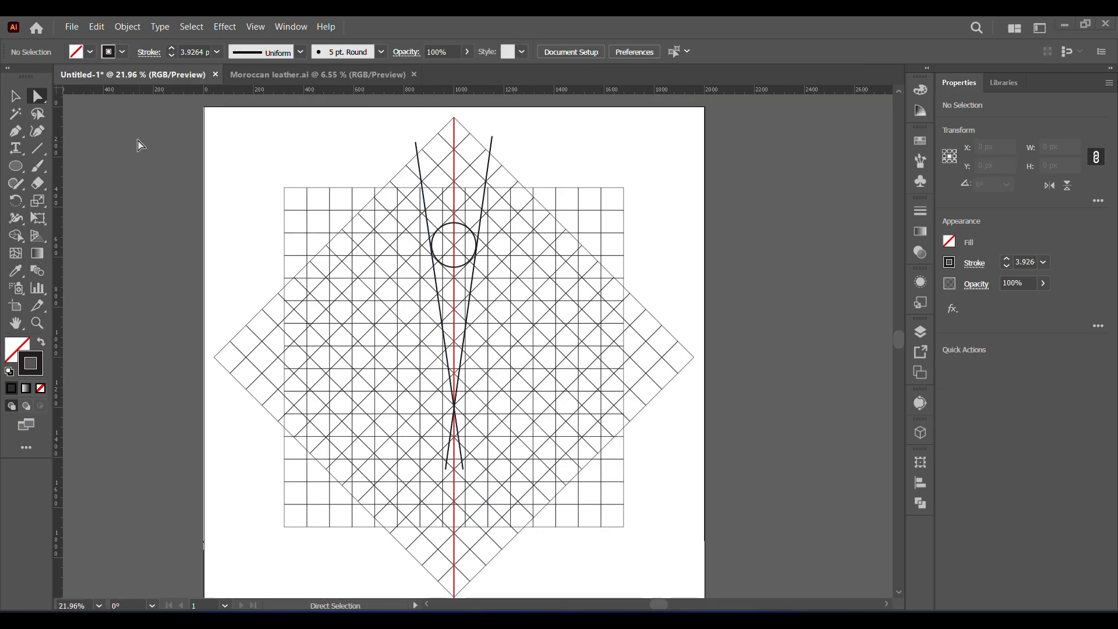
# - Select all the artwork and merge the grid cells of the upper-left diagonal strip and its peak with Shape Builder
pyautogui.moveTo(138, 140); pyautogui.dragTo(754, 560)
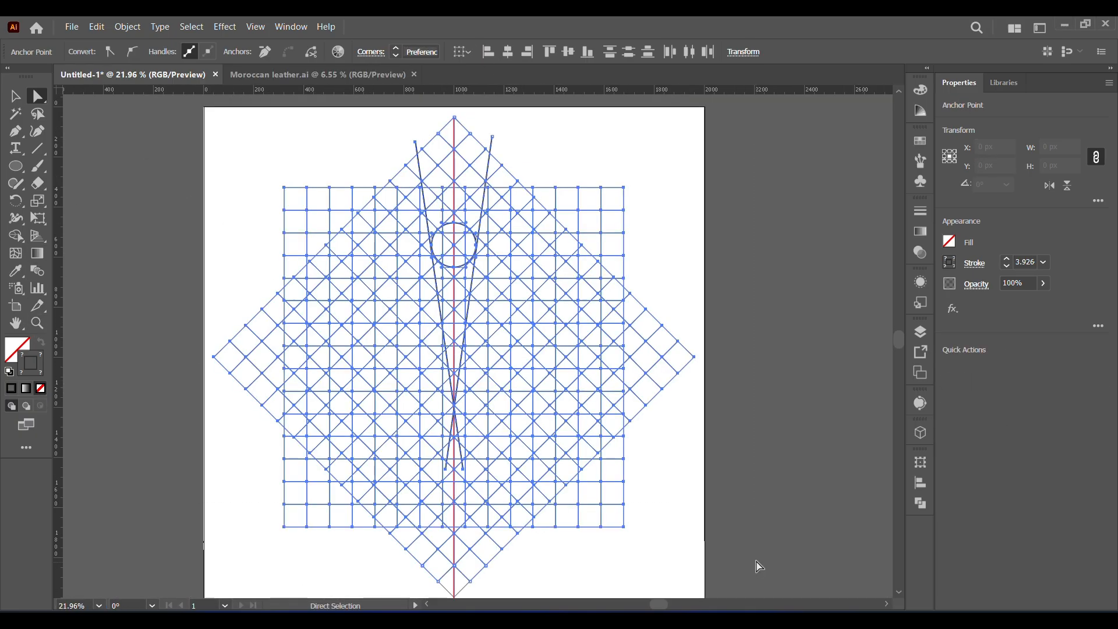
pyautogui.click(16, 235)
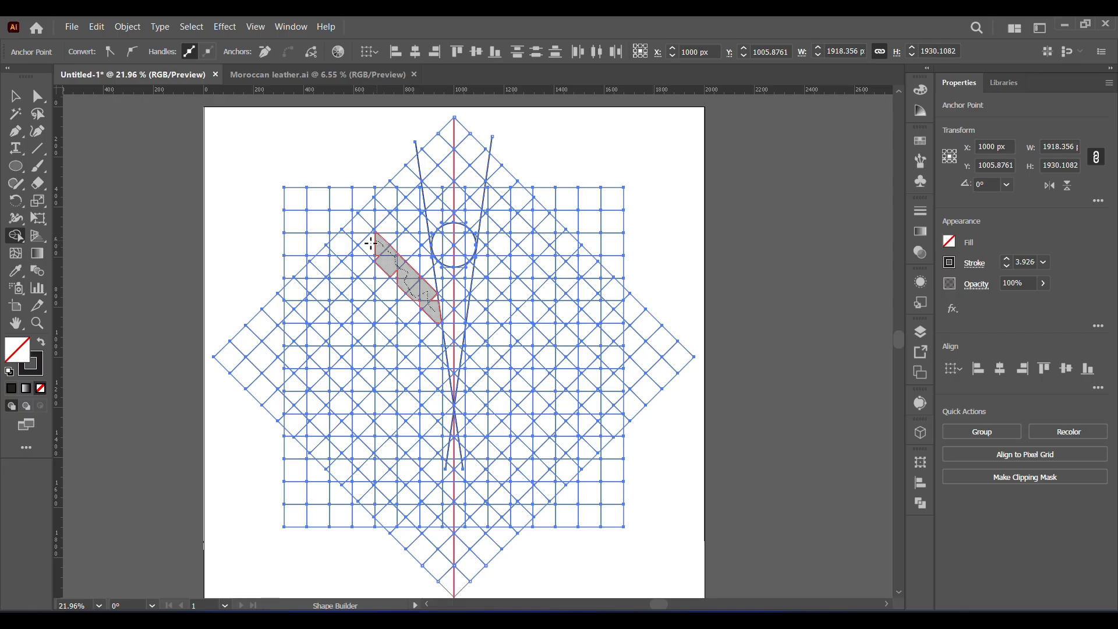
pyautogui.moveTo(357, 256); pyautogui.dragTo(351, 261)
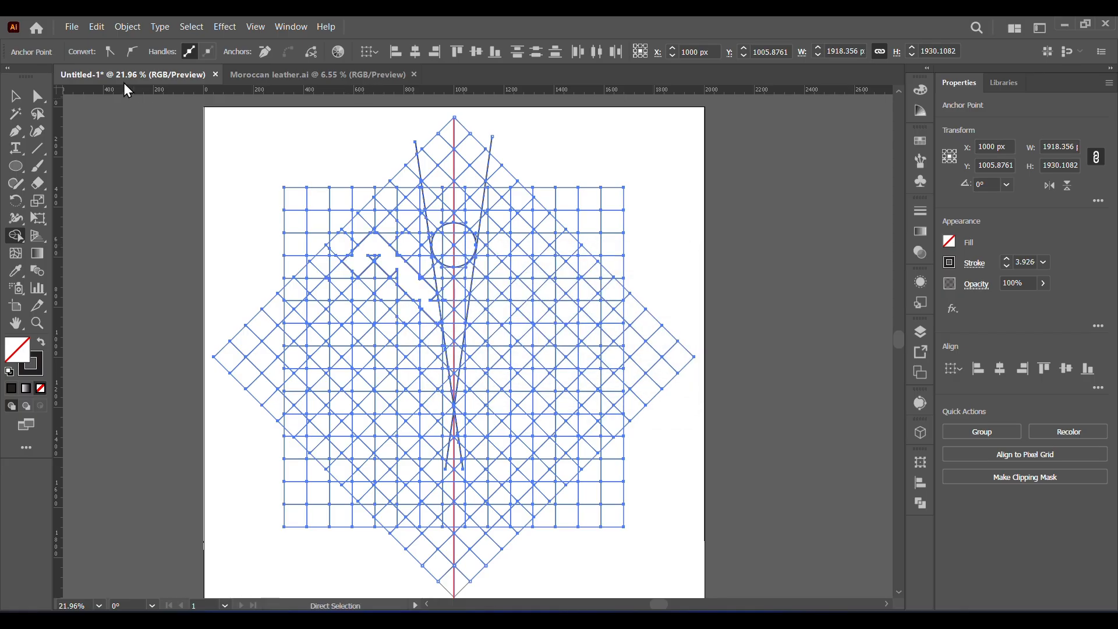
# - Swap fill and stroke to get the dark 231F20 fill, and build the left half's diagonal arm and vertical leg
pyautogui.click(16, 96)
pyautogui.click(17, 236)
pyautogui.click(41, 341)
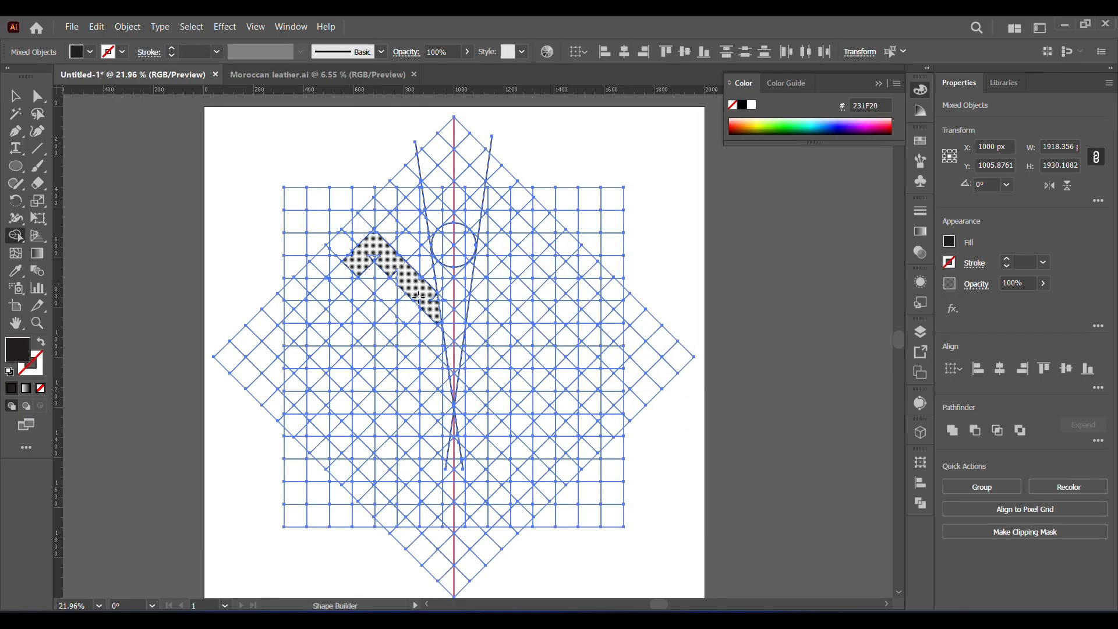
pyautogui.click(384, 260)
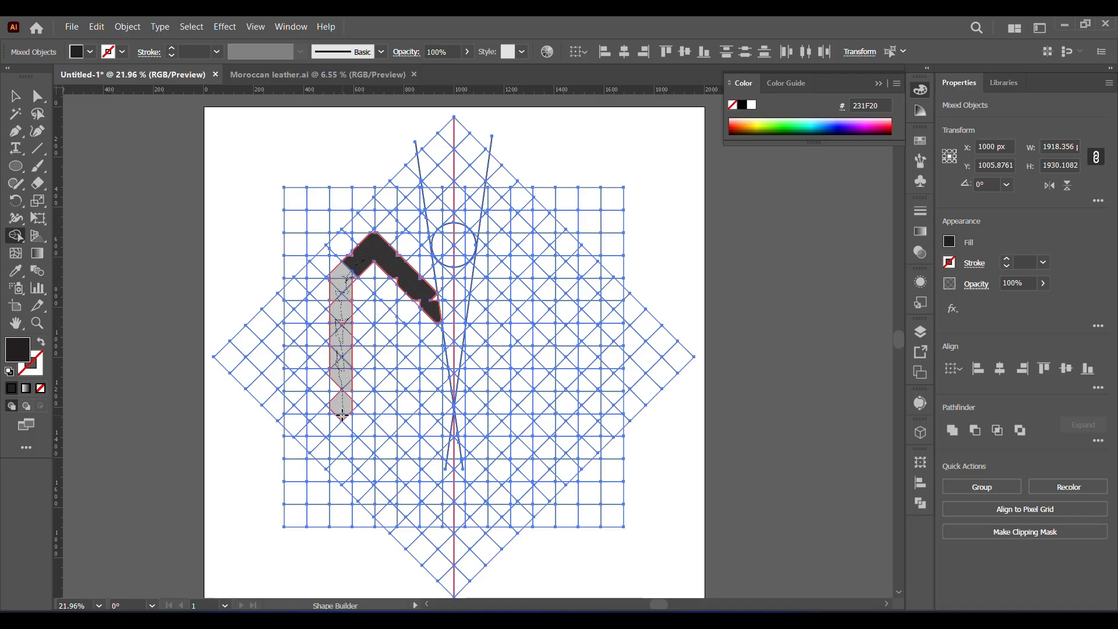
pyautogui.moveTo(343, 399); pyautogui.dragTo(344, 402)
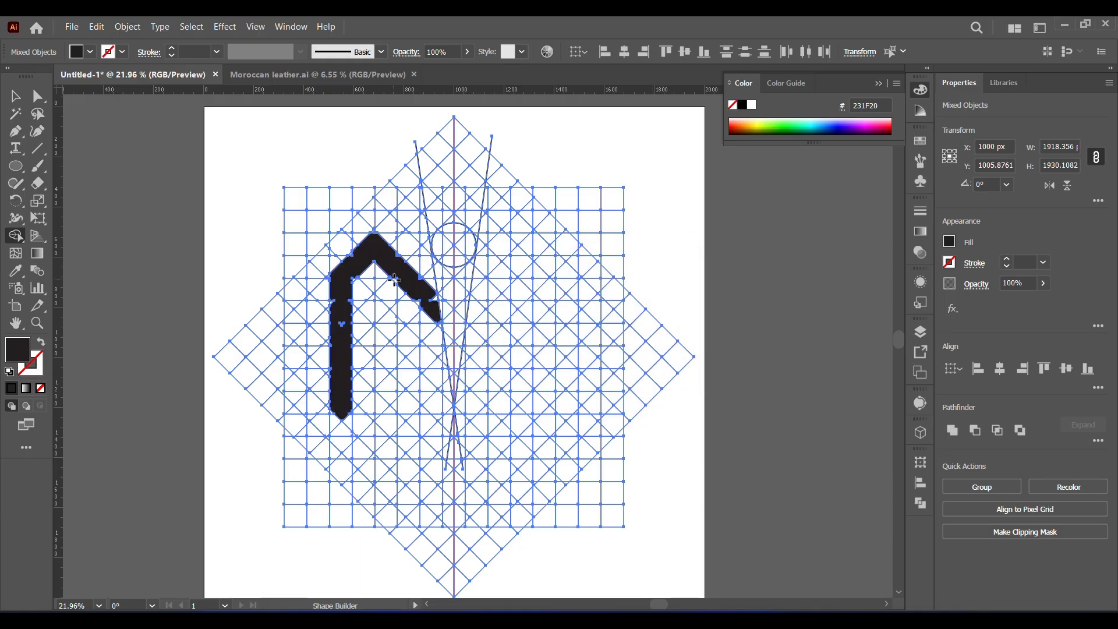
pyautogui.moveTo(399, 285)
pyautogui.mouseDown()
pyautogui.moveTo(431, 312)
pyautogui.moveTo(418, 303)
pyautogui.mouseUp()
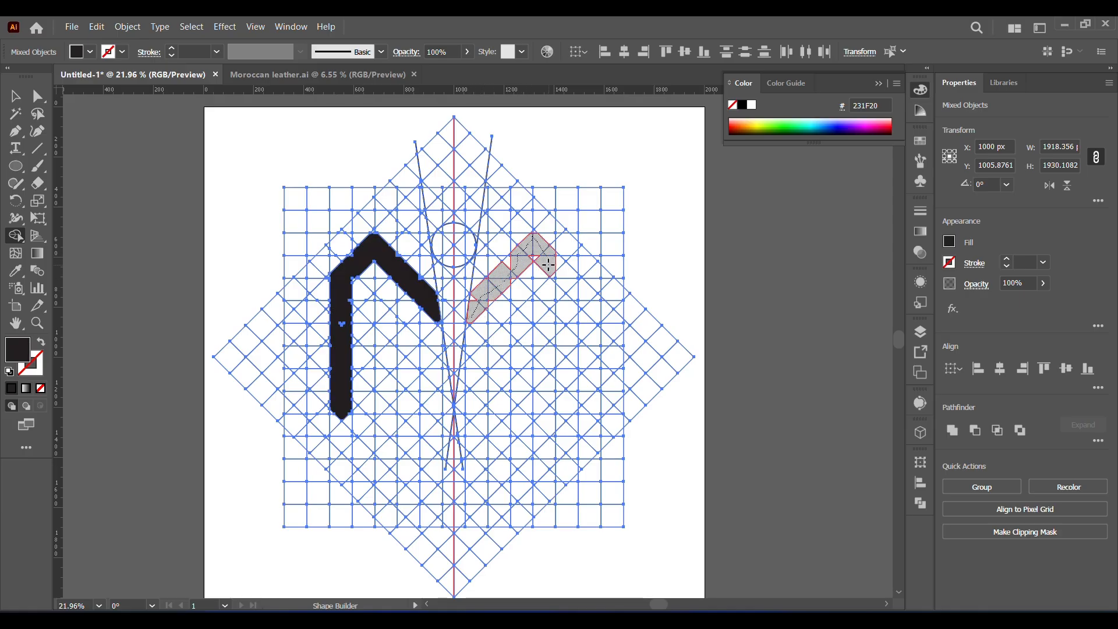
# - Merge the mirrored grid cells right of the red line into a matching diagonal arm, peak and vertical leg
pyautogui.moveTo(498, 270); pyautogui.dragTo(527, 253)
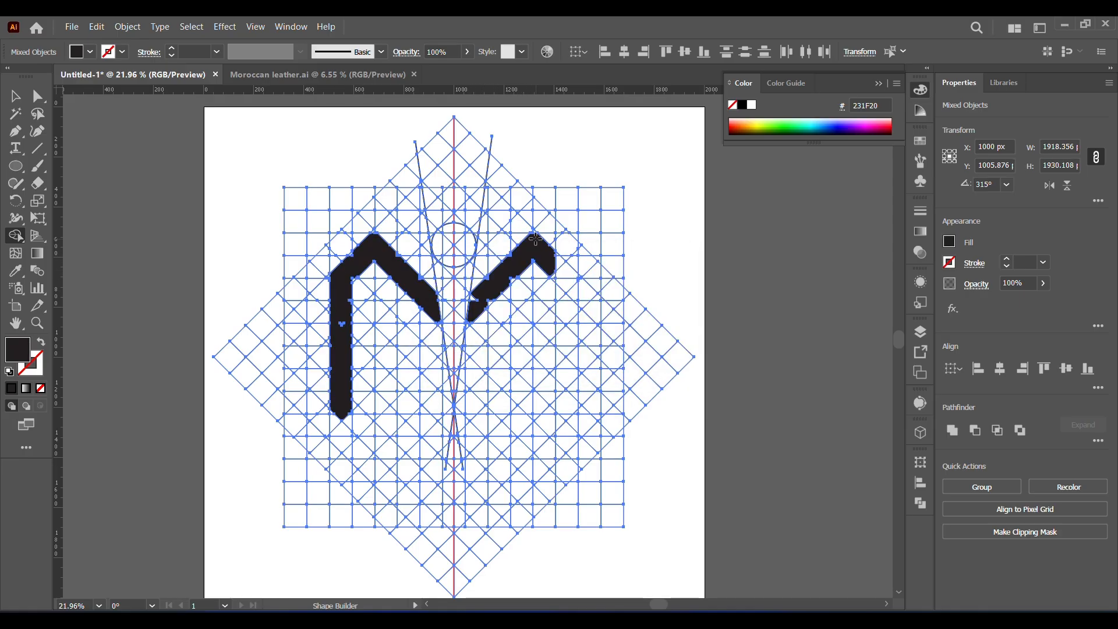
pyautogui.click(553, 262)
pyautogui.click(563, 279)
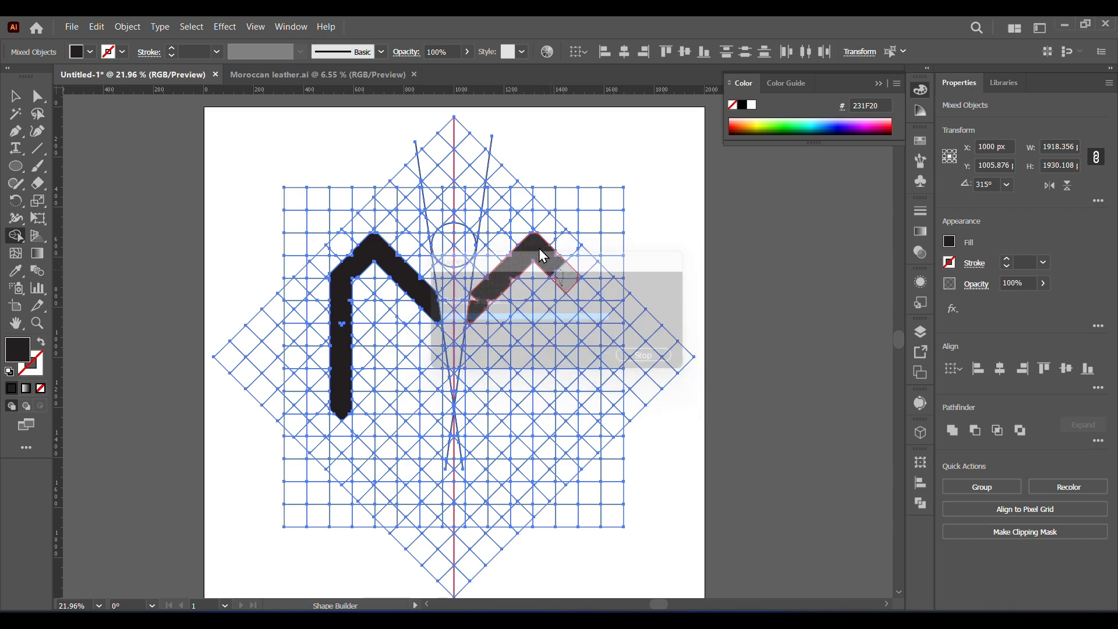
pyautogui.moveTo(565, 324); pyautogui.dragTo(566, 413)
pyautogui.click(560, 404)
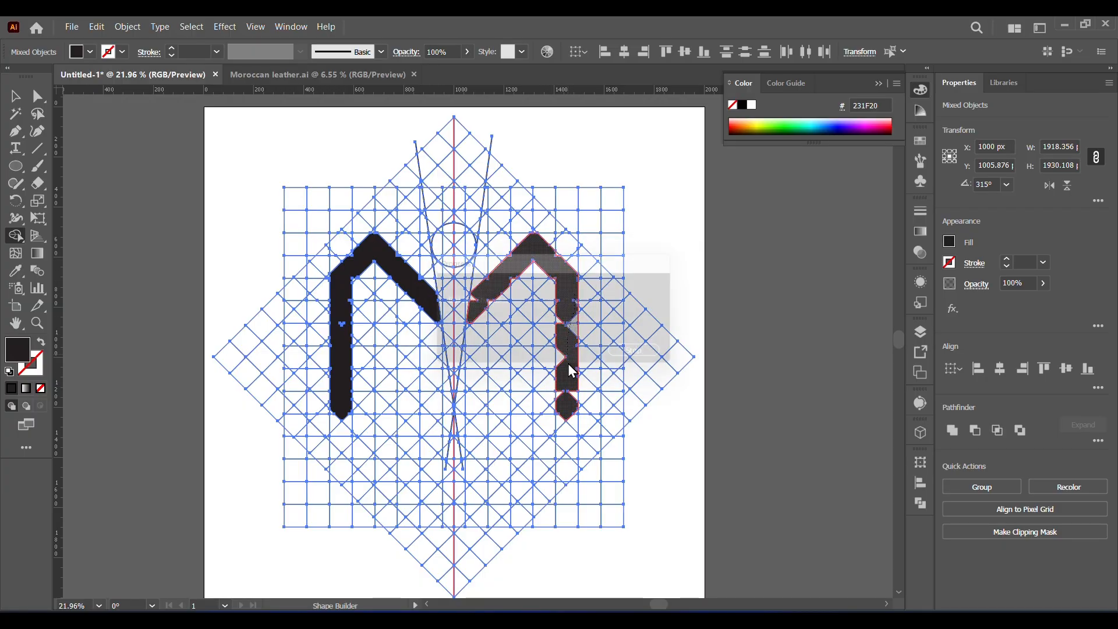
pyautogui.click(561, 314)
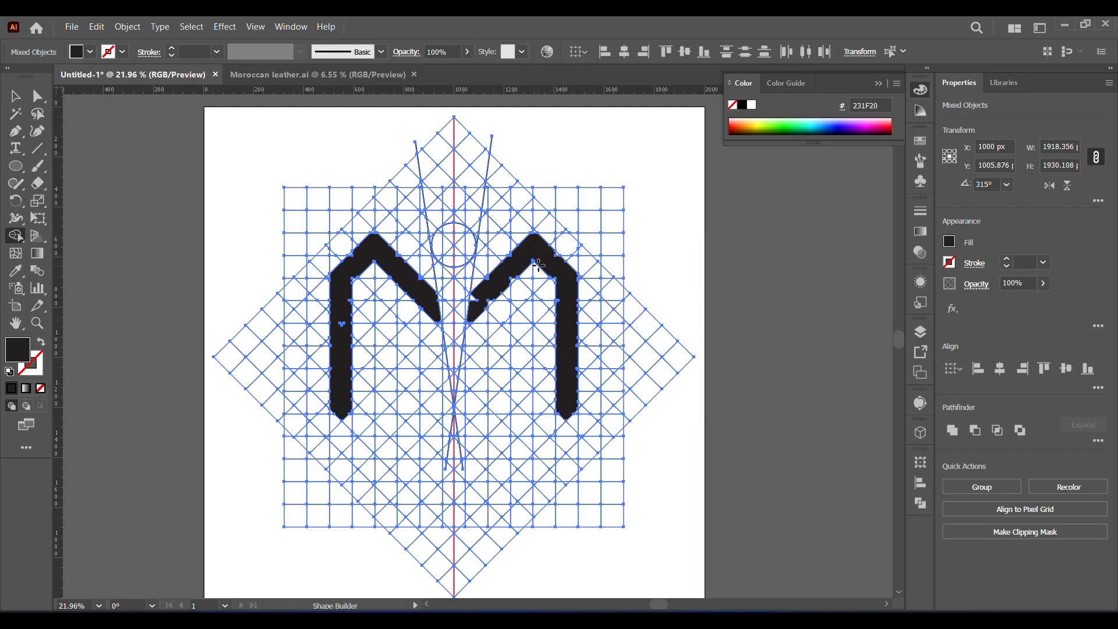
# - Thicken the right half by merging the adjacent inner cells, extending its diagonal arm to a point along the slanted line
pyautogui.moveTo(538, 266)
pyautogui.mouseDown()
pyautogui.moveTo(548, 422)
pyautogui.moveTo(560, 415)
pyautogui.moveTo(536, 413)
pyautogui.mouseUp()
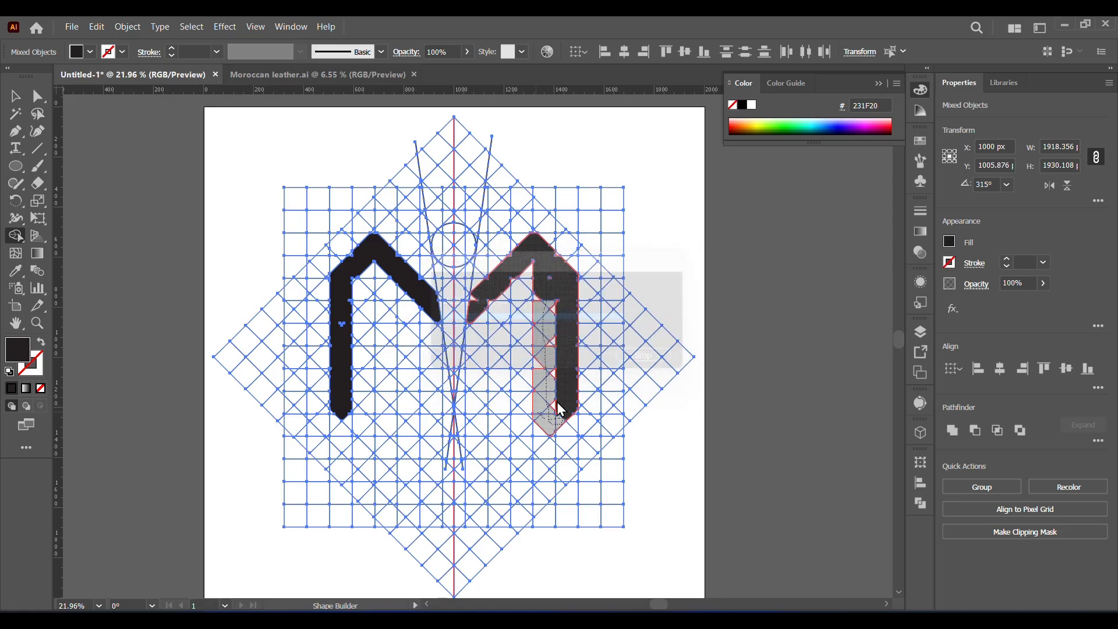
pyautogui.moveTo(551, 309)
pyautogui.mouseDown()
pyautogui.moveTo(549, 273)
pyautogui.moveTo(494, 305)
pyautogui.moveTo(475, 338)
pyautogui.mouseUp()
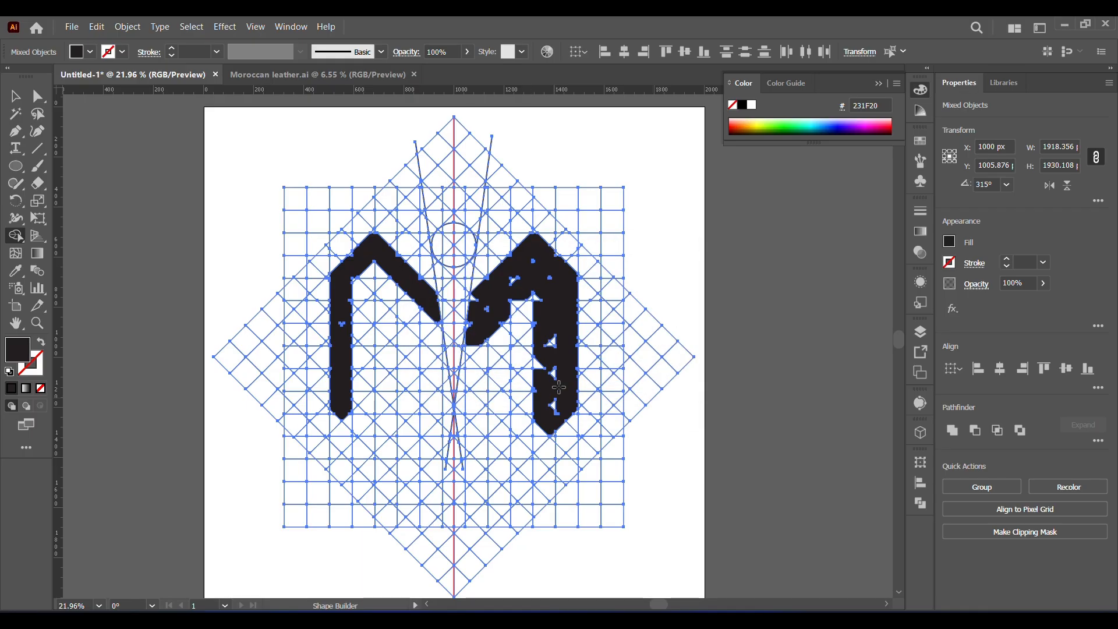
pyautogui.moveTo(558, 386)
pyautogui.mouseDown()
pyautogui.moveTo(516, 269)
pyautogui.moveTo(480, 309)
pyautogui.mouseUp()
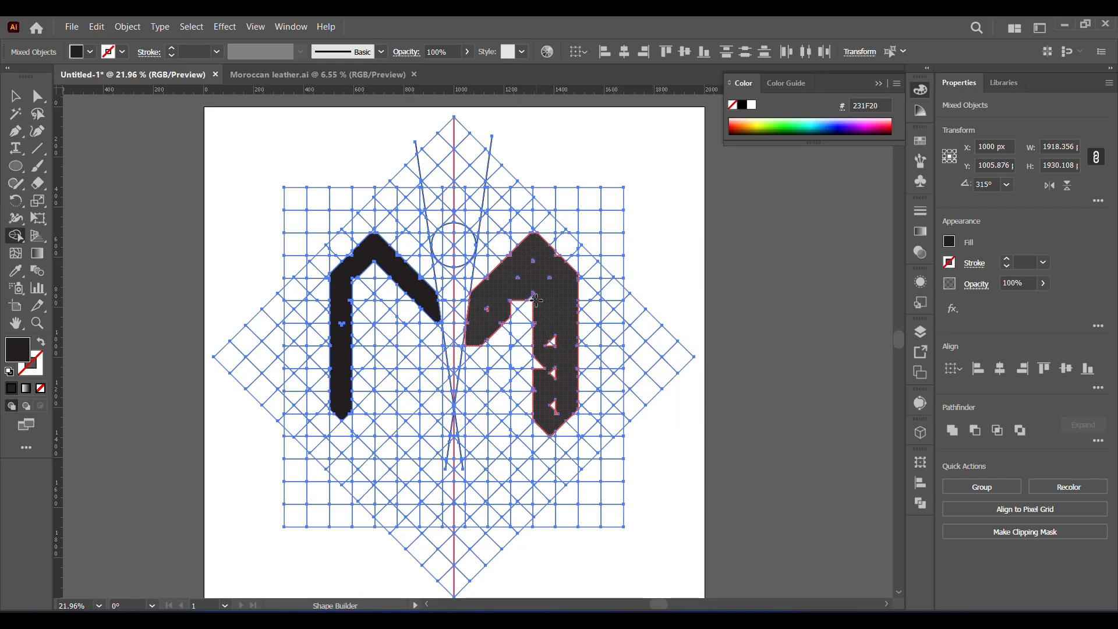
pyautogui.keyDown('alt'); pyautogui.click(493, 329); pyautogui.keyUp('alt')
pyautogui.click(469, 355)
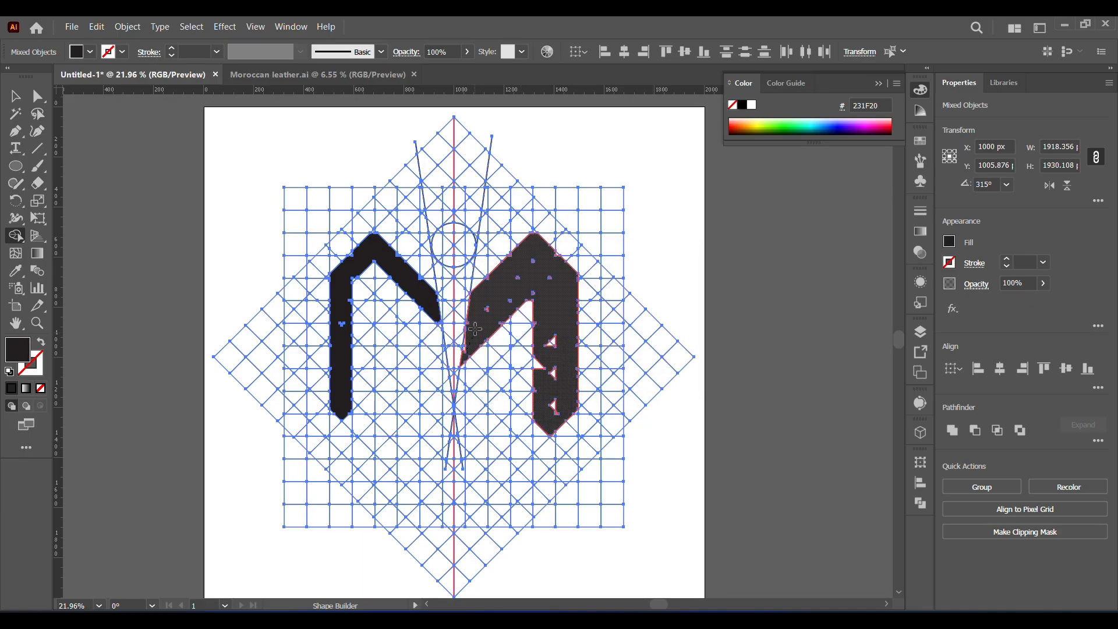
# - Thicken the left half with its adjacent inner cells to mirror the right half's leg and pointed arm
pyautogui.moveTo(437, 320)
pyautogui.mouseDown()
pyautogui.moveTo(383, 285)
pyautogui.moveTo(366, 288)
pyautogui.moveTo(358, 428)
pyautogui.moveTo(348, 422)
pyautogui.mouseUp()
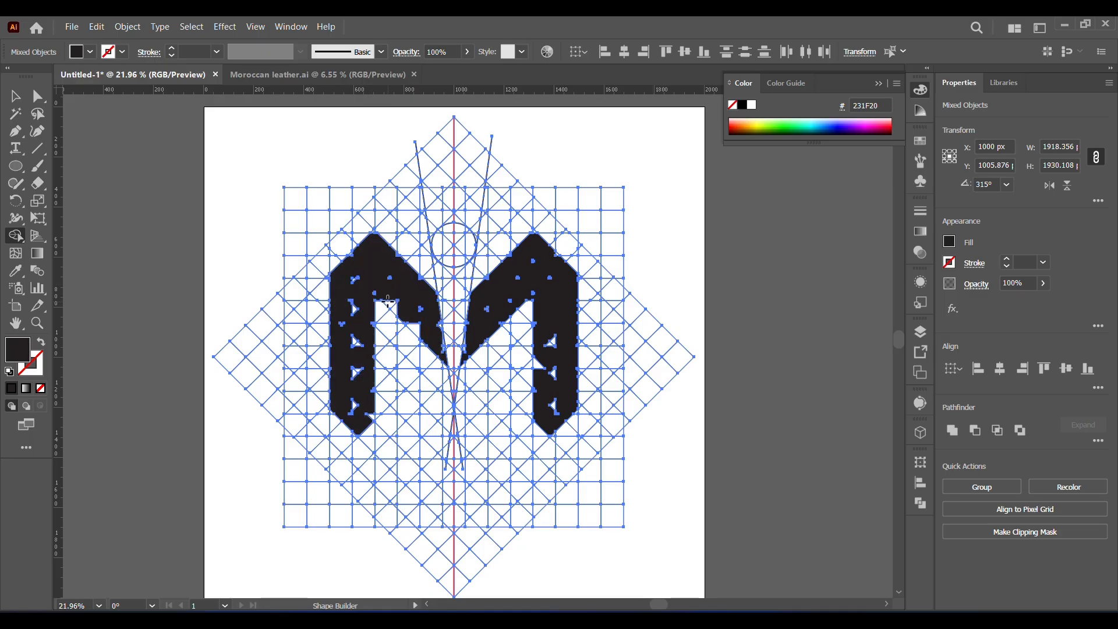
pyautogui.moveTo(415, 296); pyautogui.dragTo(354, 310)
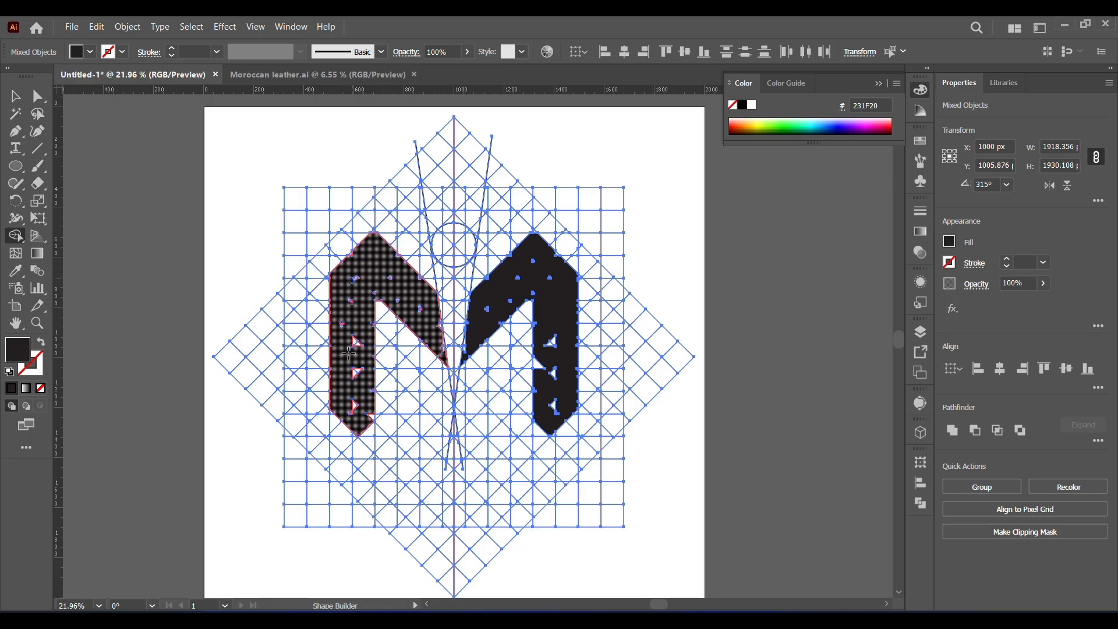
pyautogui.moveTo(348, 353)
pyautogui.mouseDown()
pyautogui.moveTo(356, 336)
pyautogui.moveTo(462, 339)
pyautogui.mouseUp()
# - Merge the leftover gaps and slivers inside and along the edges of the left half into one solid shape
pyautogui.press('z')
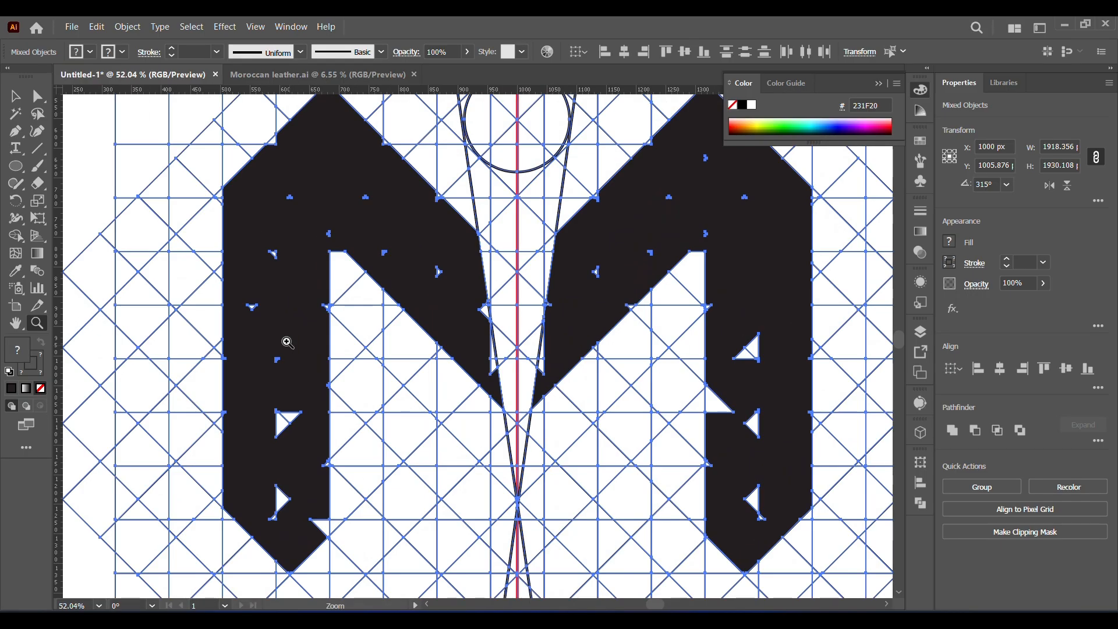
pyautogui.click(16, 236)
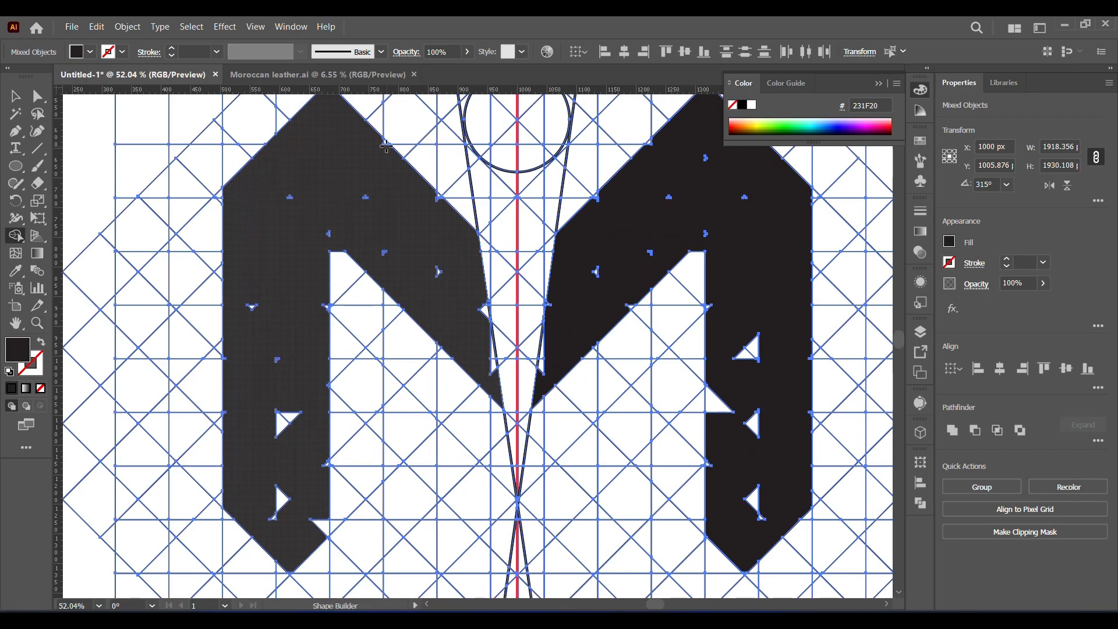
pyautogui.moveTo(441, 198); pyautogui.dragTo(435, 197)
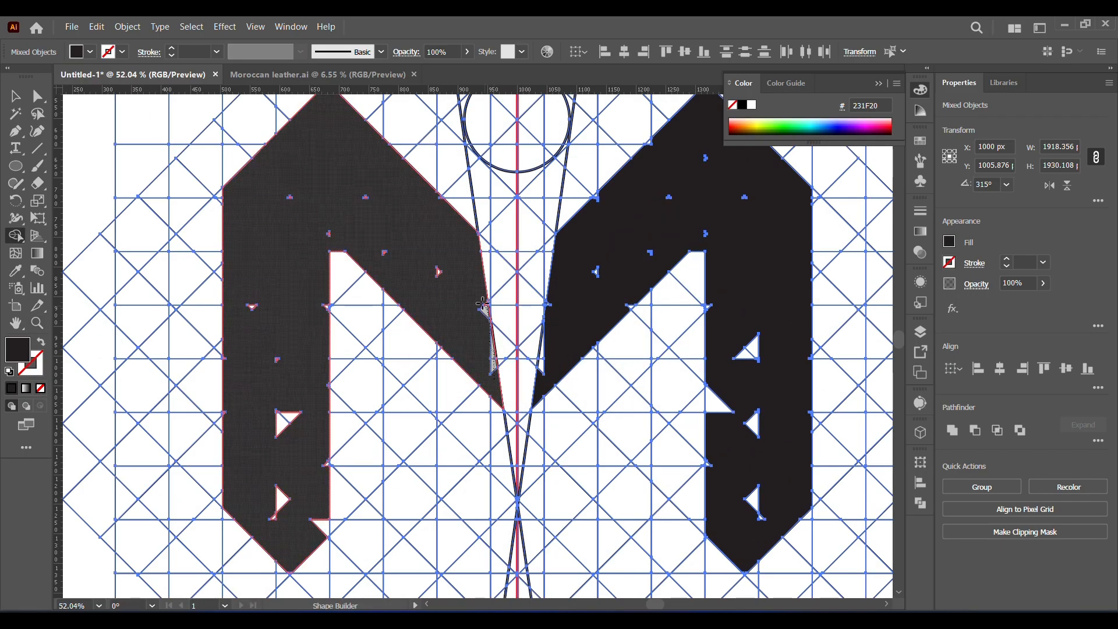
pyautogui.moveTo(483, 303); pyautogui.dragTo(444, 292)
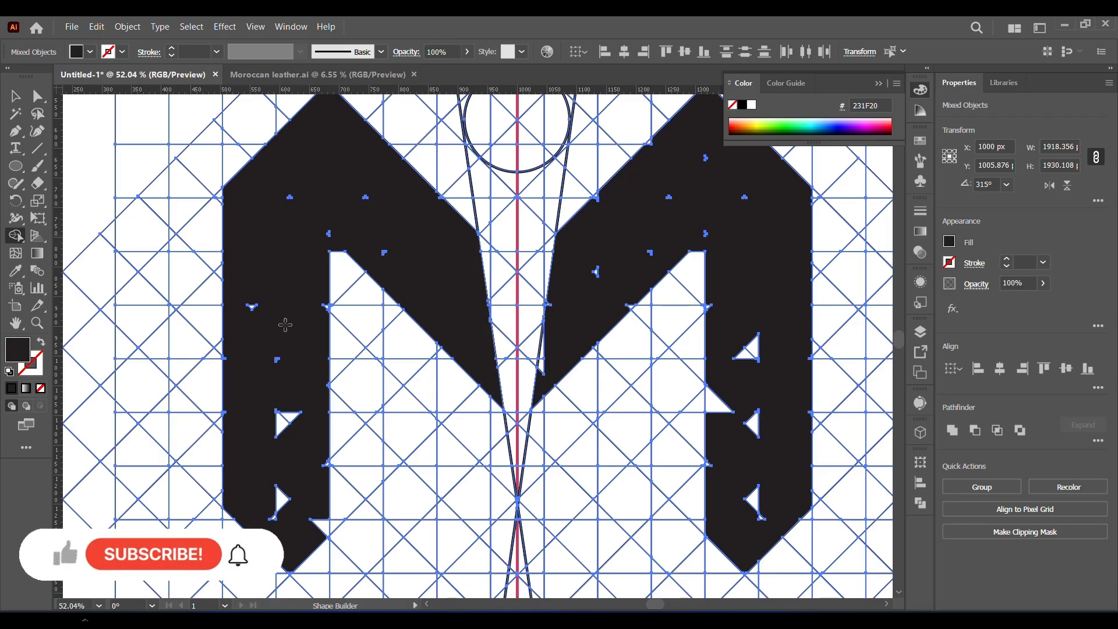
pyautogui.moveTo(309, 354)
pyautogui.mouseDown()
pyautogui.moveTo(268, 493)
pyautogui.moveTo(276, 521)
pyautogui.moveTo(275, 496)
pyautogui.moveTo(323, 510)
pyautogui.moveTo(317, 534)
pyautogui.mouseUp()
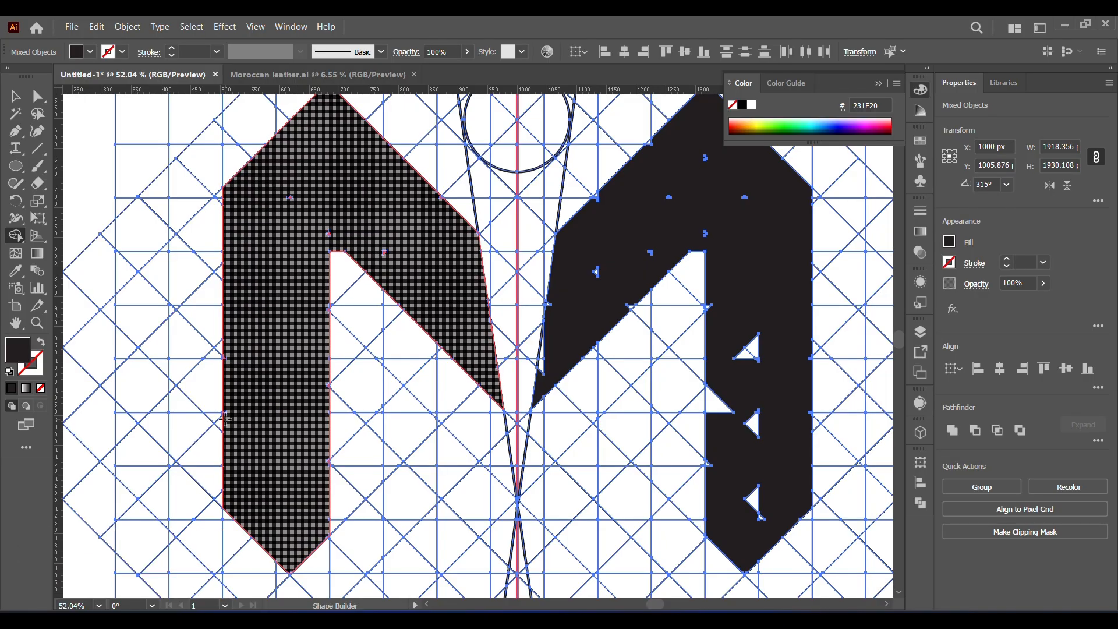
pyautogui.moveTo(329, 234); pyautogui.dragTo(382, 242)
pyautogui.hotkey('ctrl', 'z')
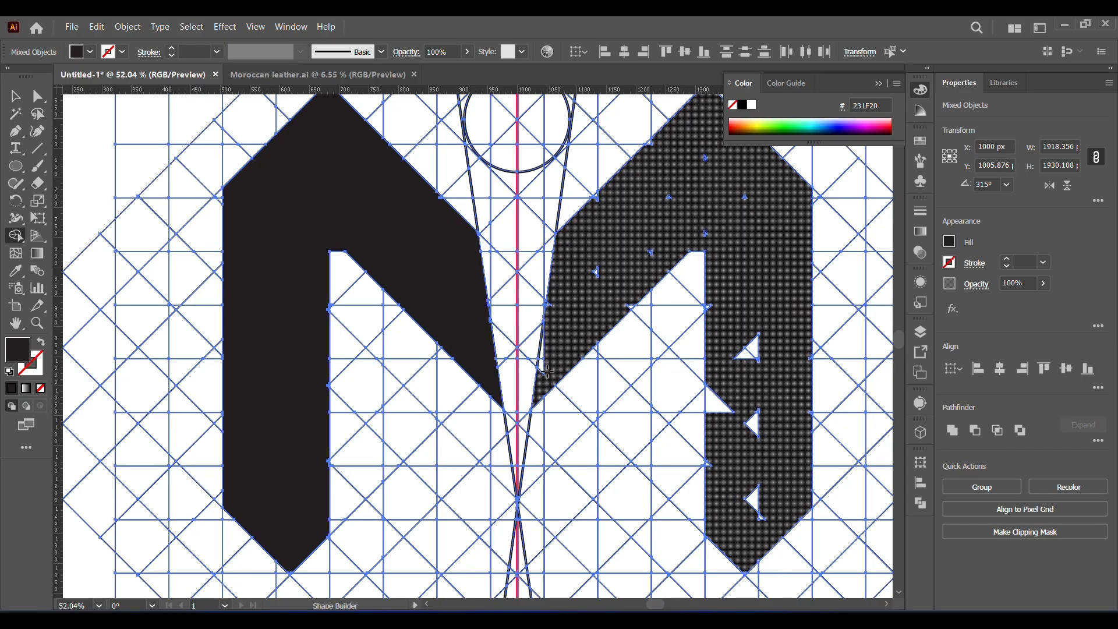
# - Merge the leftover gaps and edge notches of the right half's arm and leg into one solid shape
pyautogui.moveTo(548, 368); pyautogui.dragTo(541, 363)
pyautogui.moveTo(547, 303); pyautogui.dragTo(561, 320)
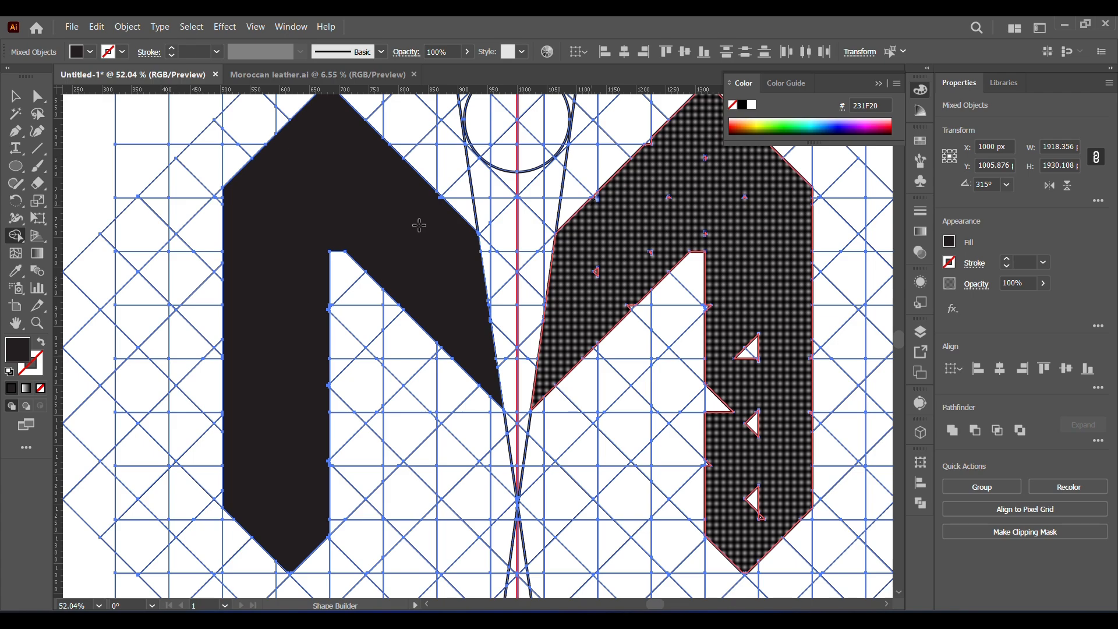
pyautogui.moveTo(667, 195); pyautogui.dragTo(448, 282)
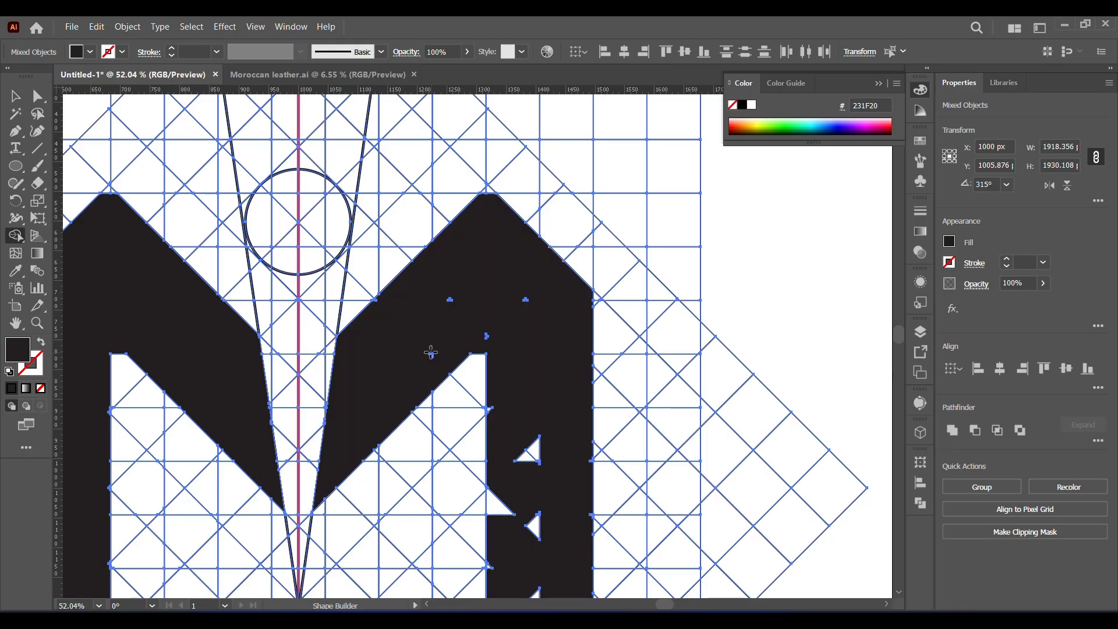
pyautogui.click(380, 299)
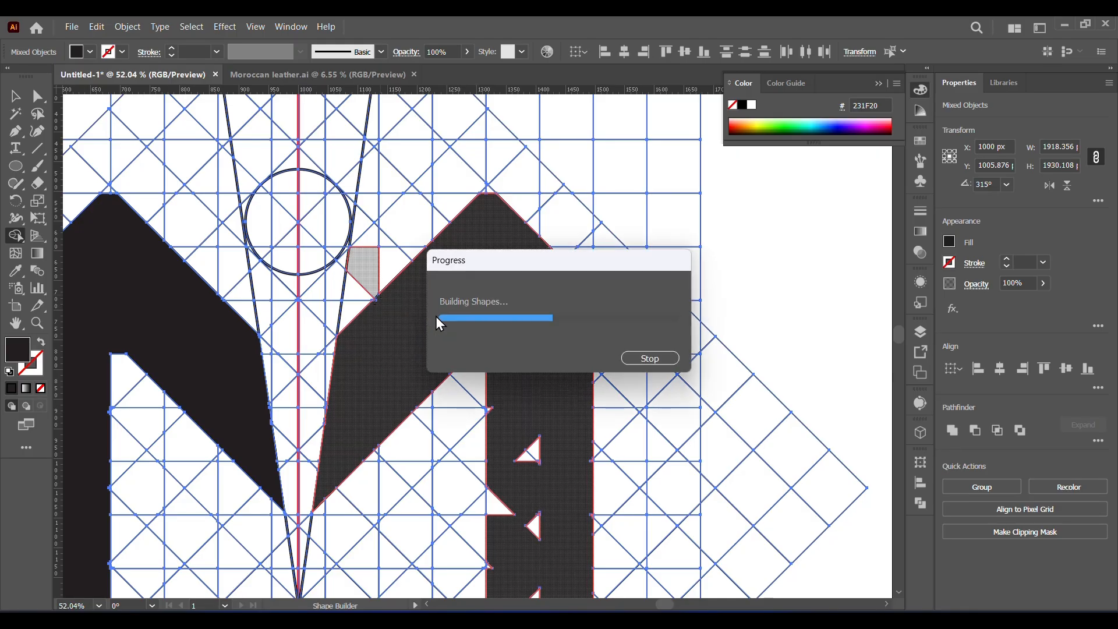
pyautogui.scroll(-5, 481, 335)
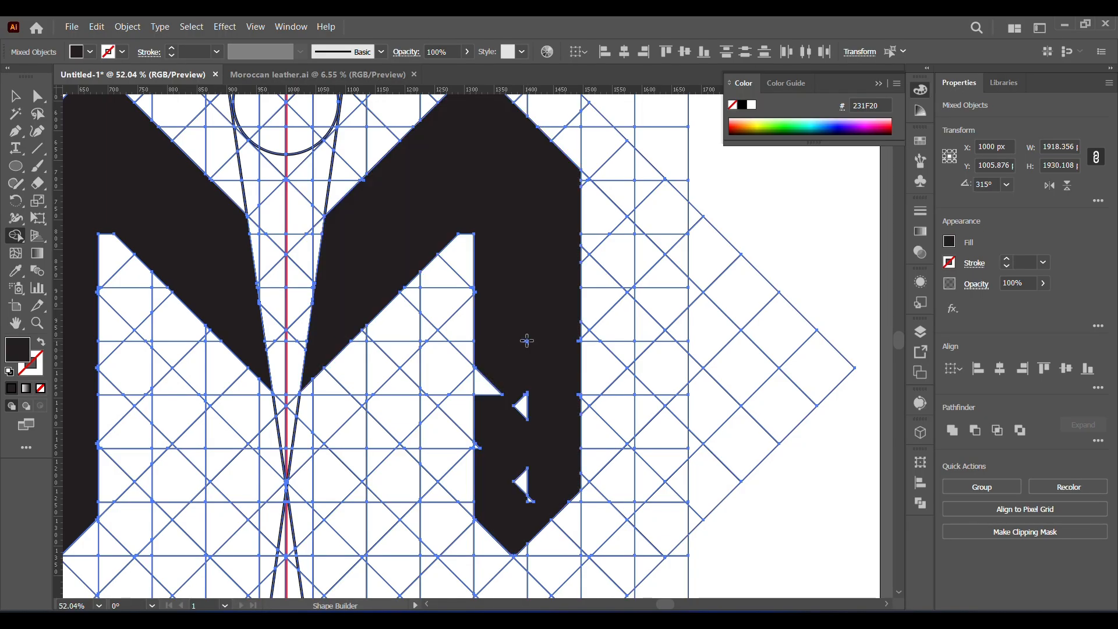
pyautogui.moveTo(524, 338)
pyautogui.mouseDown()
pyautogui.moveTo(519, 474)
pyautogui.moveTo(492, 447)
pyautogui.mouseUp()
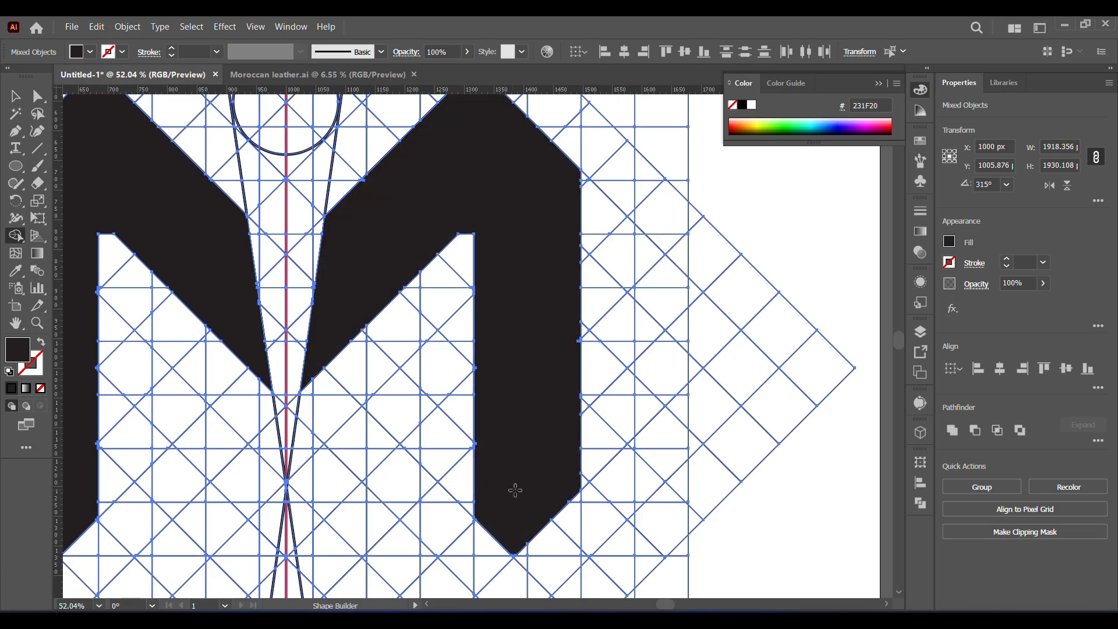
pyautogui.scroll(3, 429, 207)
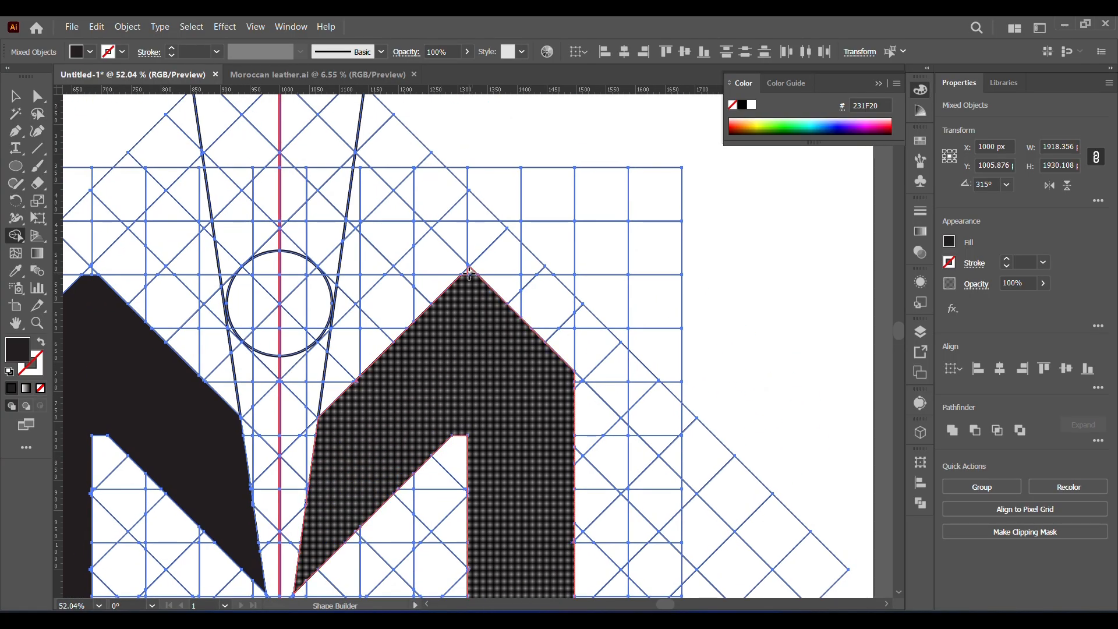
# - Merge the small notches at the upper peaks of both M halves into their solid shapes
pyautogui.click(443, 399)
pyautogui.hscroll(-5, 442, 400)
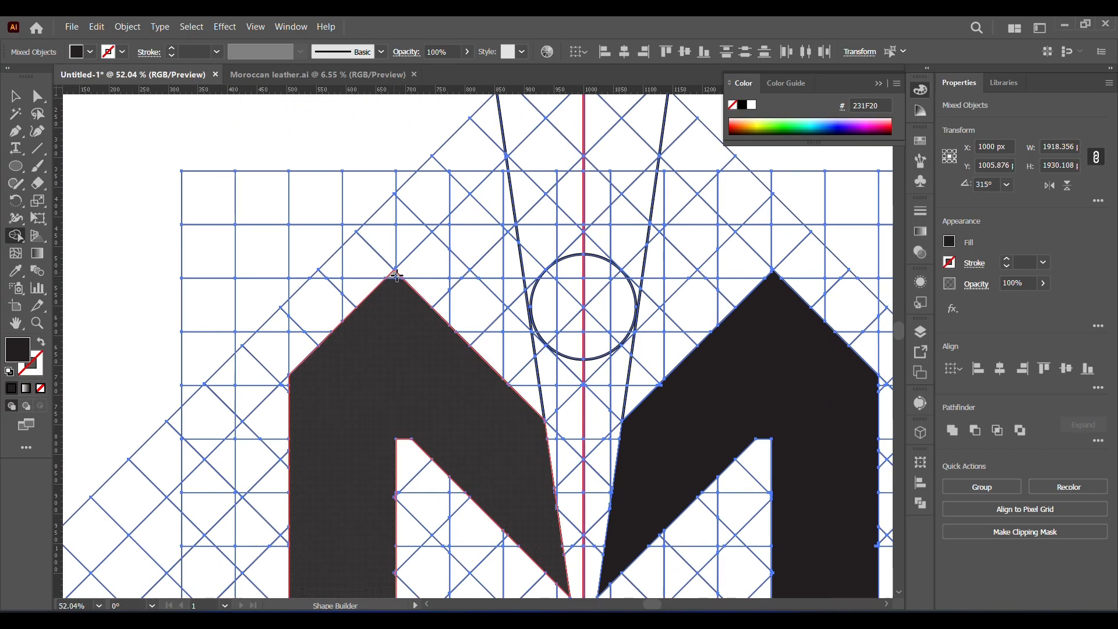
pyautogui.click(423, 350)
# - Try to merge the circle and the cells between the two tangent lines into one tapered center piece, and undo the merges
pyautogui.hscroll(2, 424, 349)
pyautogui.scroll(-3, 424, 349)
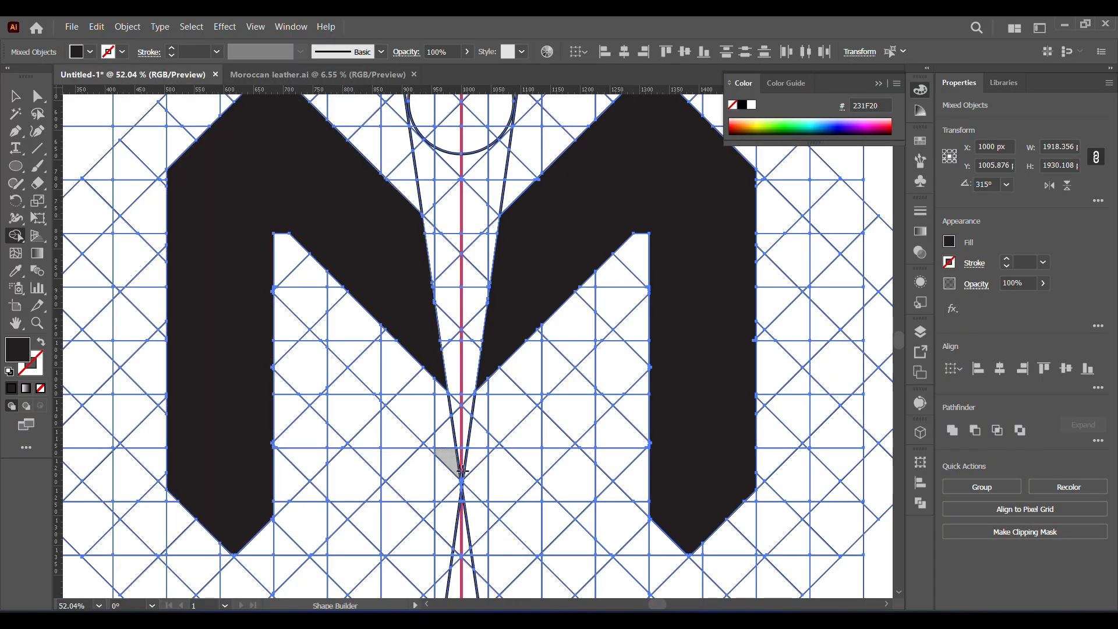
pyautogui.moveTo(460, 451); pyautogui.dragTo(425, 157)
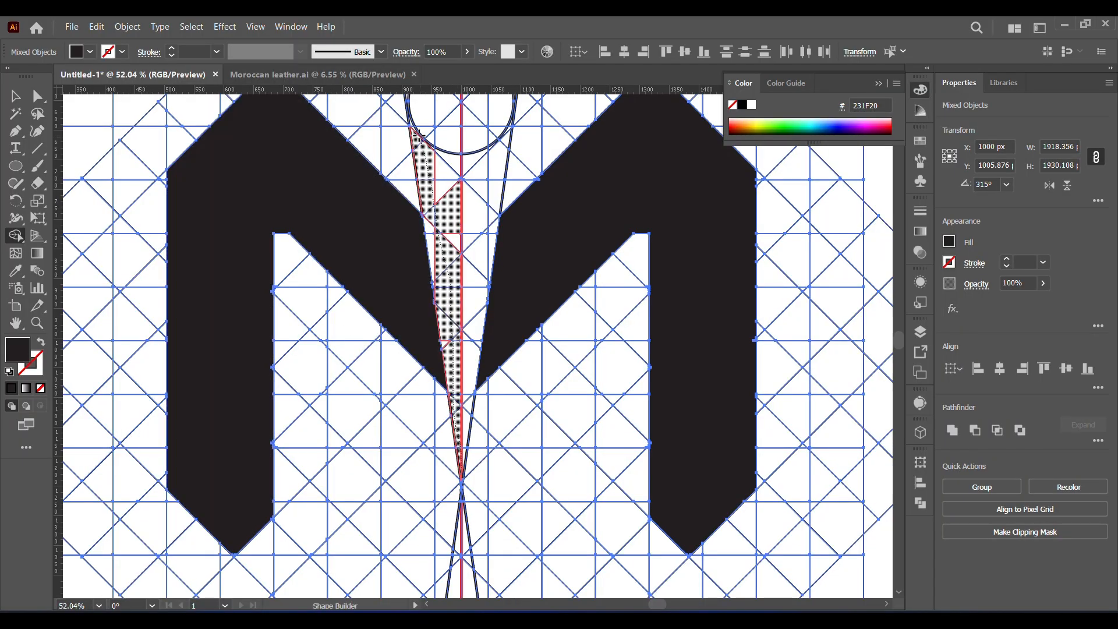
pyautogui.moveTo(464, 438)
pyautogui.mouseDown()
pyautogui.moveTo(472, 323)
pyautogui.moveTo(467, 242)
pyautogui.mouseUp()
pyautogui.moveTo(463, 139)
pyautogui.mouseDown()
pyautogui.moveTo(461, 375)
pyautogui.moveTo(472, 314)
pyautogui.moveTo(433, 269)
pyautogui.moveTo(393, 315)
pyautogui.moveTo(398, 356)
pyautogui.moveTo(394, 281)
pyautogui.moveTo(431, 367)
pyautogui.moveTo(469, 314)
pyautogui.moveTo(386, 309)
pyautogui.moveTo(438, 349)
pyautogui.moveTo(394, 338)
pyautogui.mouseUp()
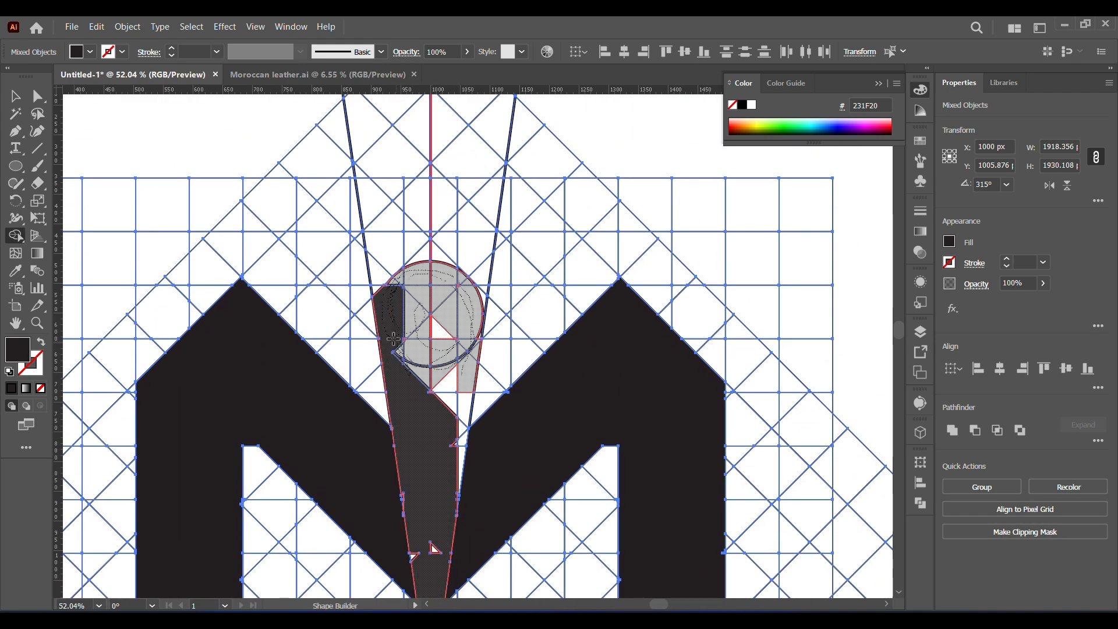
pyautogui.moveTo(458, 471); pyautogui.dragTo(457, 468)
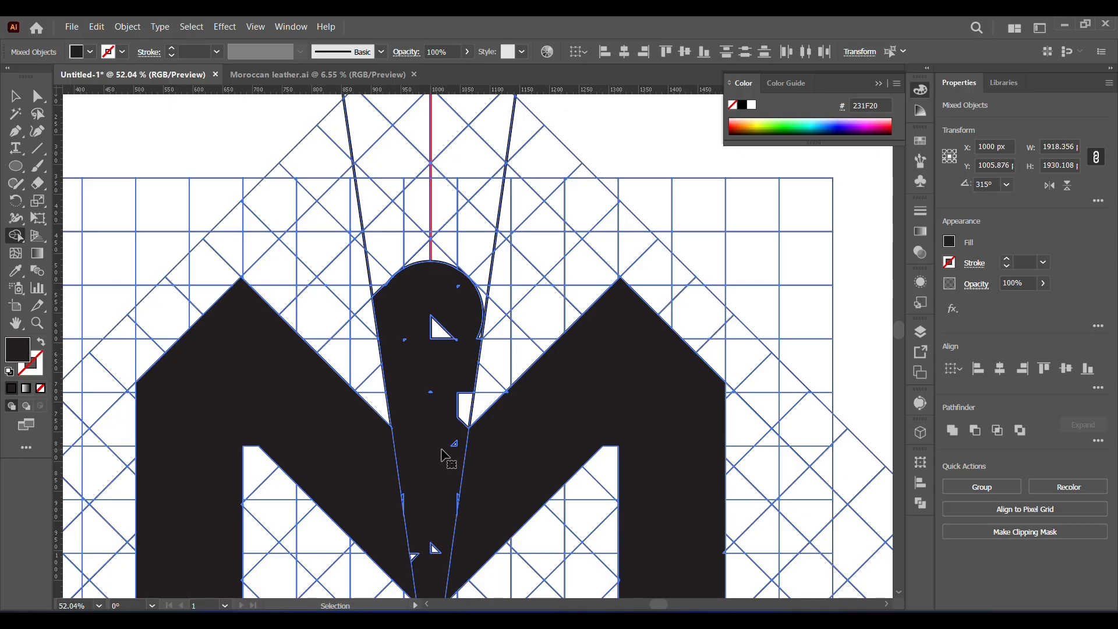
pyautogui.hotkey('ctrl', 'z')
pyautogui.moveTo(381, 341)
pyautogui.mouseDown()
pyautogui.moveTo(380, 327)
pyautogui.moveTo(407, 390)
pyautogui.mouseUp()
pyautogui.hotkey('ctrl', 'z')
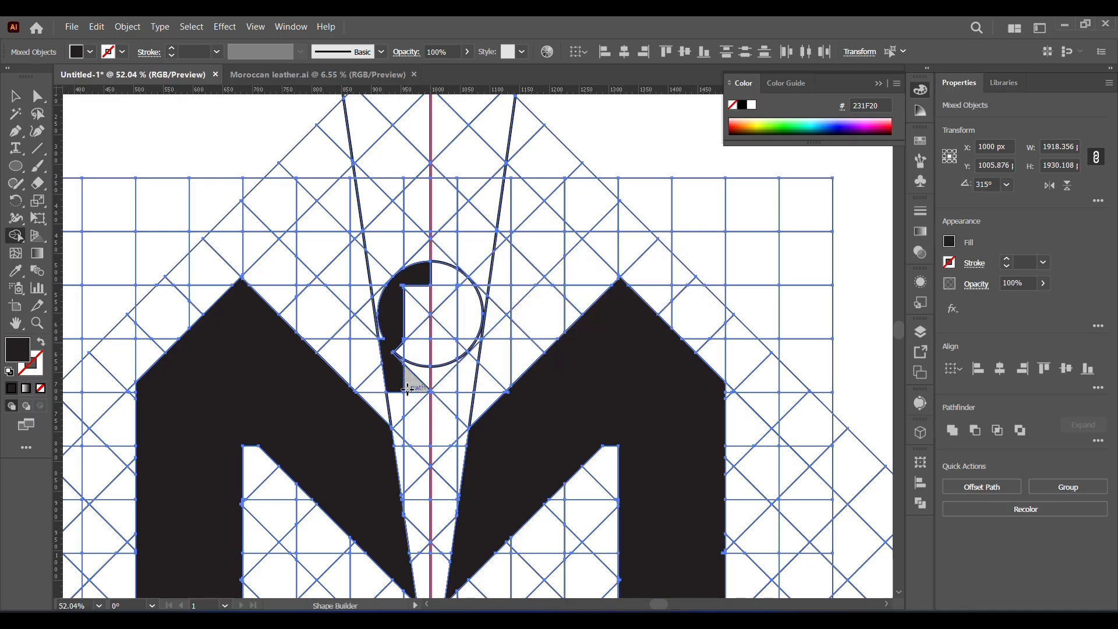
pyautogui.hotkey('ctrl', 'z')
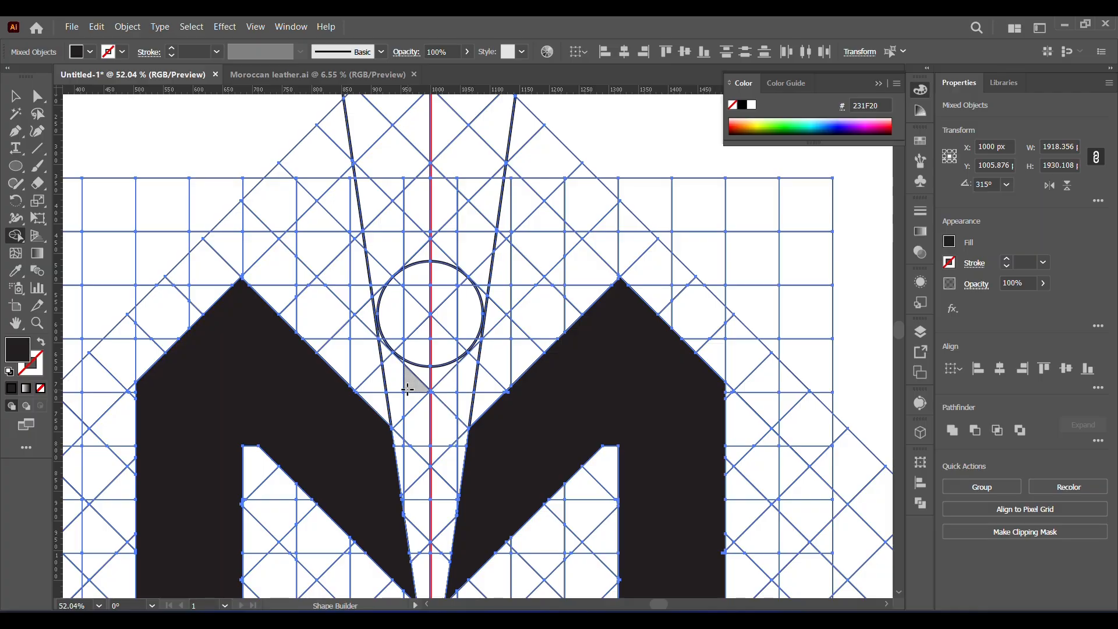
# - Merge the circle and the cells between the tangent lines beneath it into one tapered center shape
pyautogui.click(403, 368)
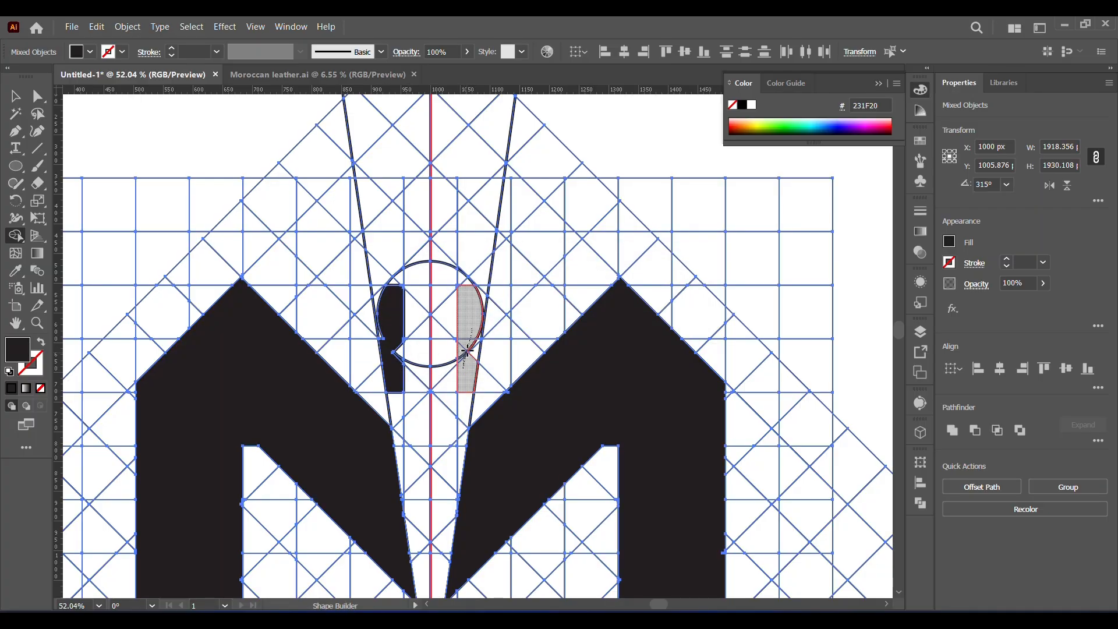
pyautogui.click(476, 337)
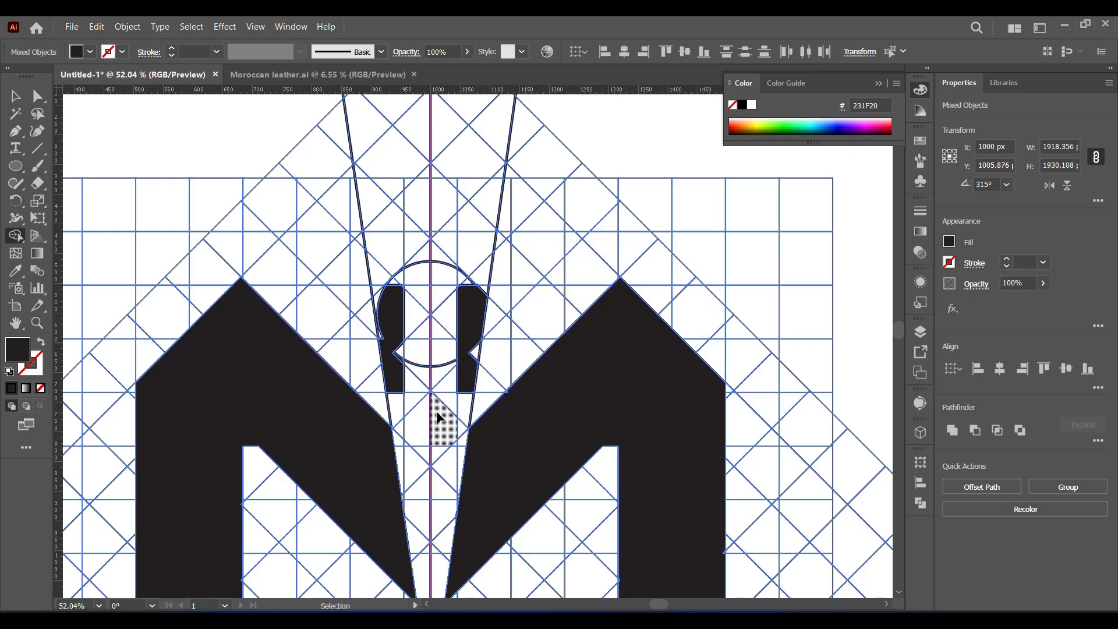
pyautogui.hotkey('ctrl', 'z')
pyautogui.moveTo(474, 347)
pyautogui.mouseDown()
pyautogui.moveTo(458, 365)
pyautogui.moveTo(407, 355)
pyautogui.moveTo(433, 291)
pyautogui.moveTo(422, 344)
pyautogui.mouseUp()
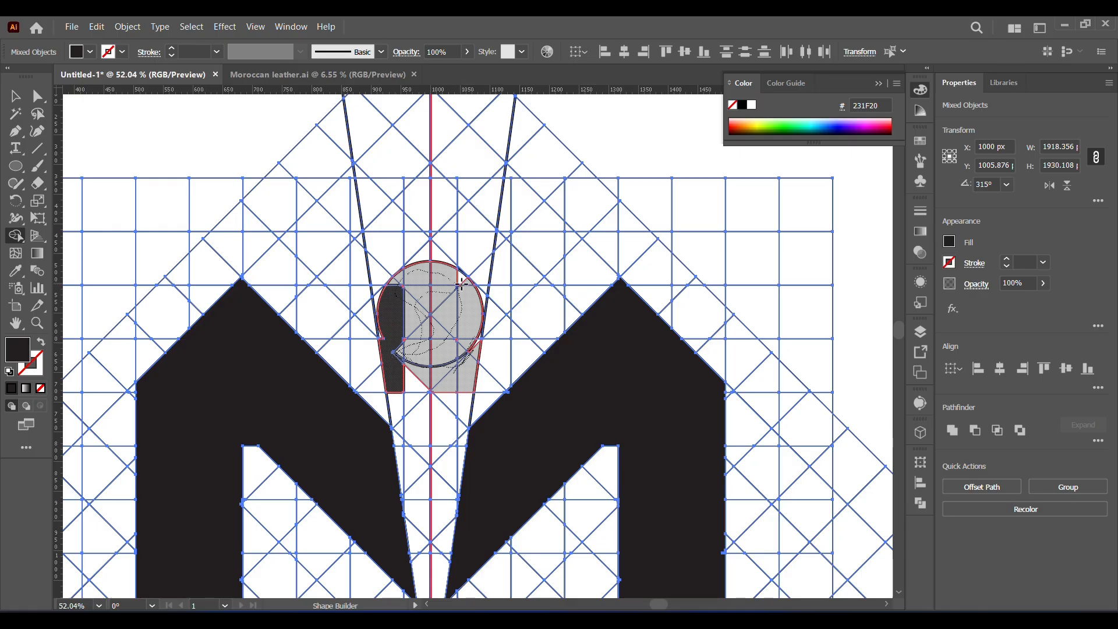
pyautogui.moveTo(462, 282)
pyautogui.mouseDown()
pyautogui.moveTo(433, 349)
pyautogui.moveTo(439, 422)
pyautogui.moveTo(413, 469)
pyautogui.moveTo(417, 524)
pyautogui.mouseUp()
pyautogui.moveTo(459, 360)
pyautogui.mouseDown()
pyautogui.moveTo(473, 348)
pyautogui.moveTo(437, 434)
pyautogui.moveTo(430, 284)
pyautogui.mouseUp()
# - Extend the tapered center shape down to the point where the tangent lines cross, merging the leftover gaps inside it
pyautogui.press('space')
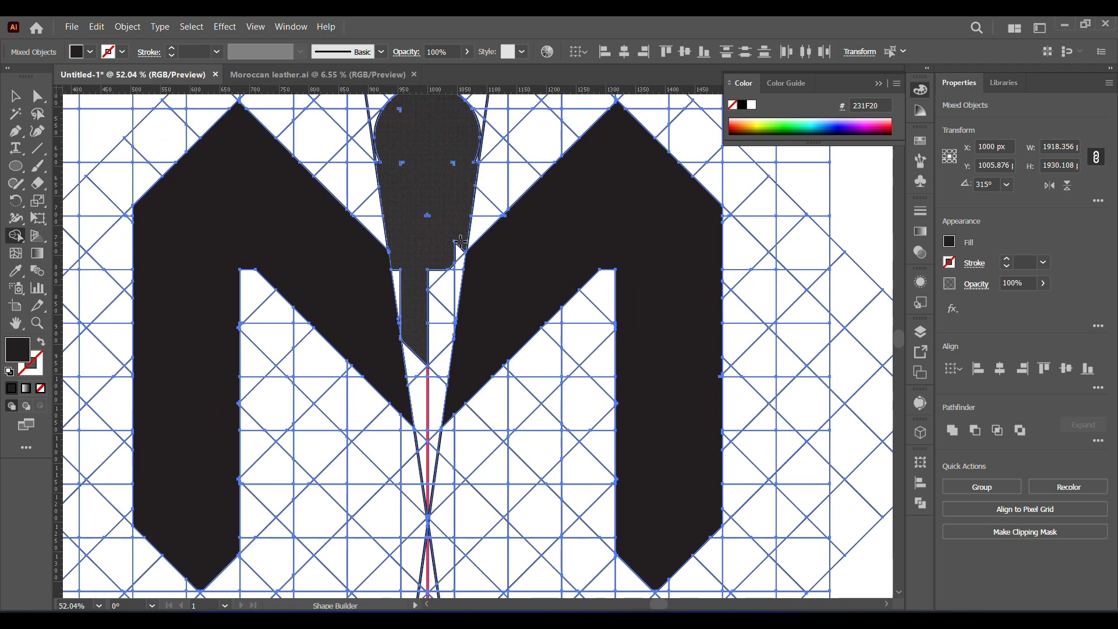
pyautogui.click(432, 350)
pyautogui.moveTo(432, 462)
pyautogui.mouseDown()
pyautogui.moveTo(447, 291)
pyautogui.moveTo(436, 263)
pyautogui.moveTo(395, 265)
pyautogui.moveTo(425, 473)
pyautogui.mouseUp()
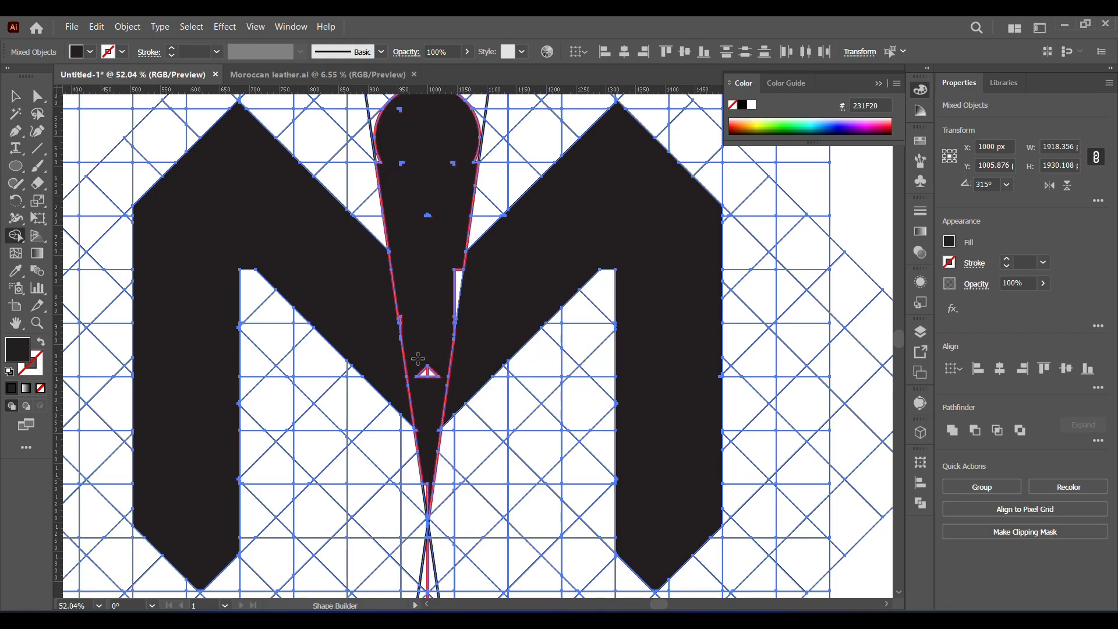
pyautogui.moveTo(426, 372); pyautogui.dragTo(424, 469)
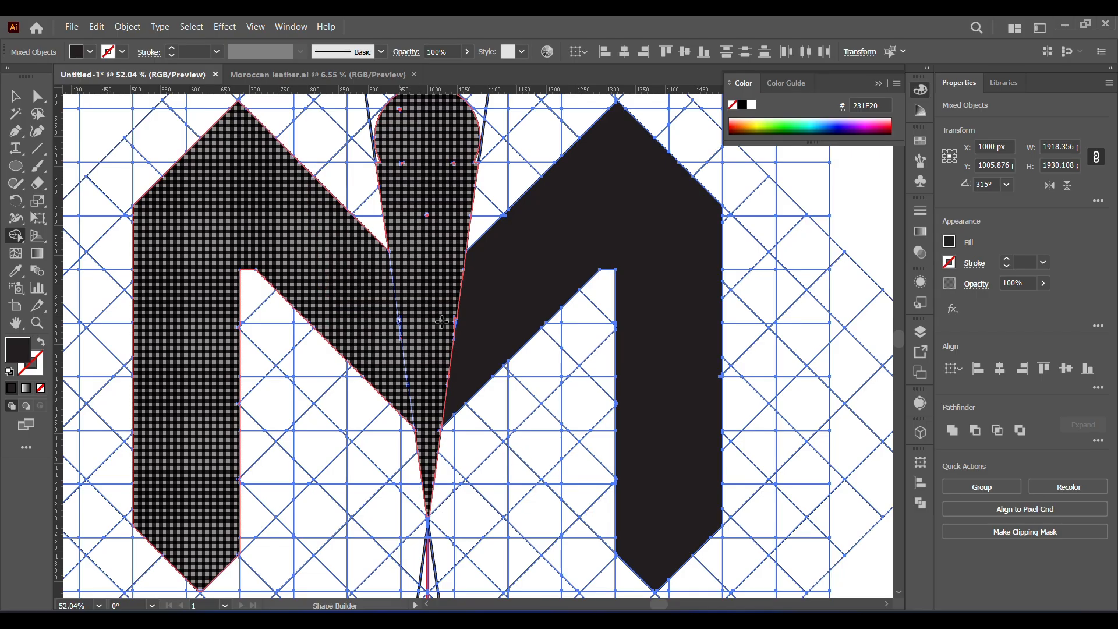
pyautogui.click(398, 316)
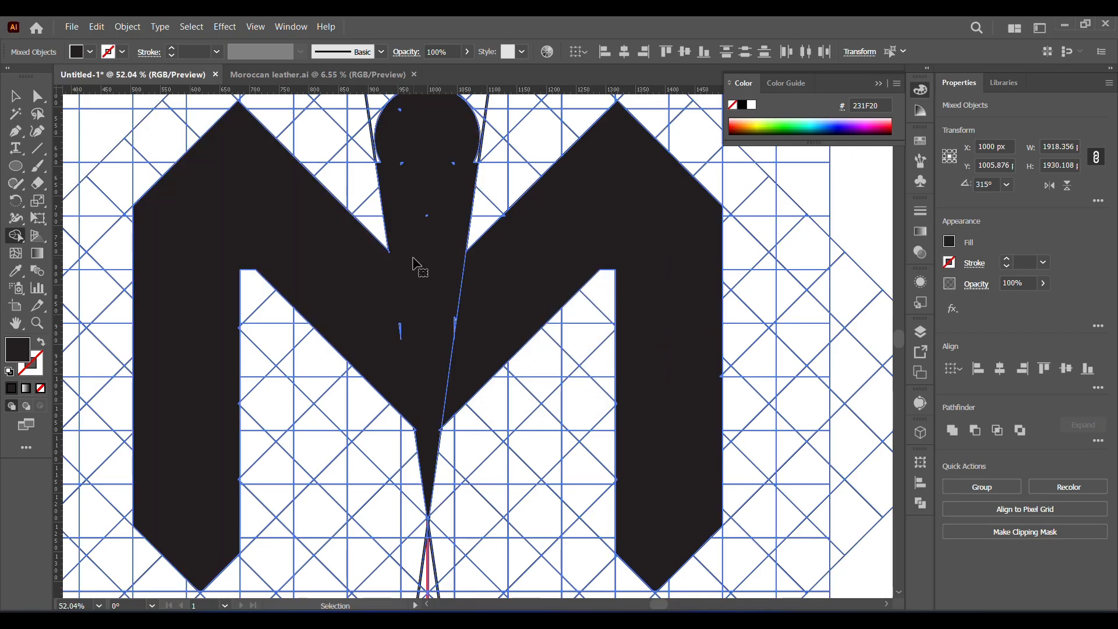
# - Merge the thin slivers along both slanted edges of the center wedge into it
pyautogui.click(36, 323)
pyautogui.moveTo(380, 323); pyautogui.dragTo(492, 495)
pyautogui.moveTo(407, 325); pyautogui.dragTo(457, 434)
pyautogui.click(16, 235)
pyautogui.moveTo(422, 302); pyautogui.dragTo(428, 329)
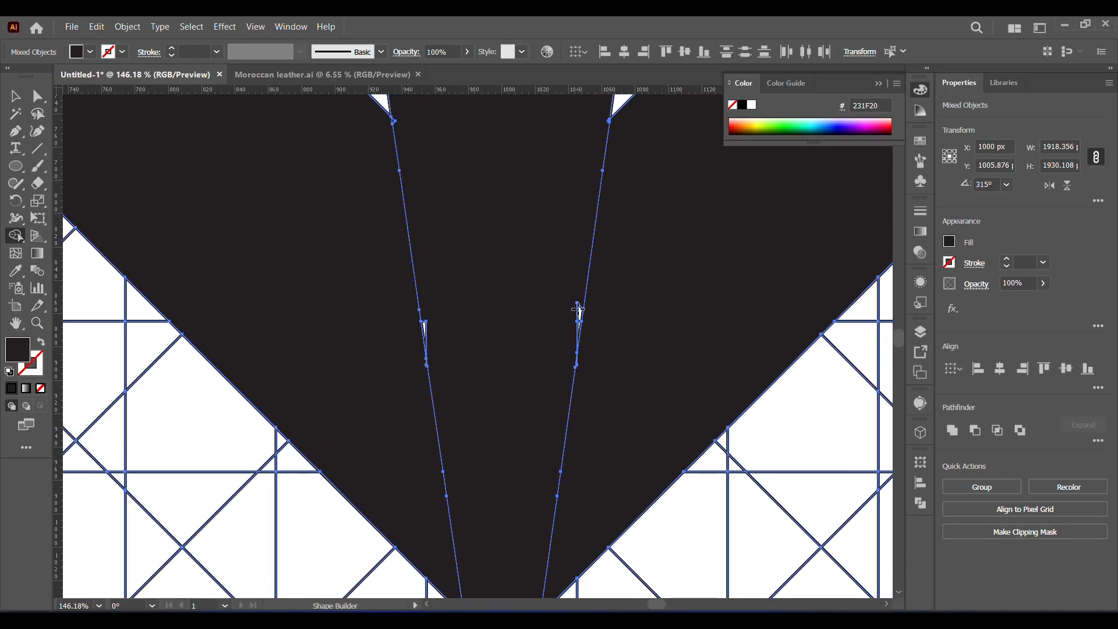
pyautogui.moveTo(578, 312); pyautogui.dragTo(486, 397)
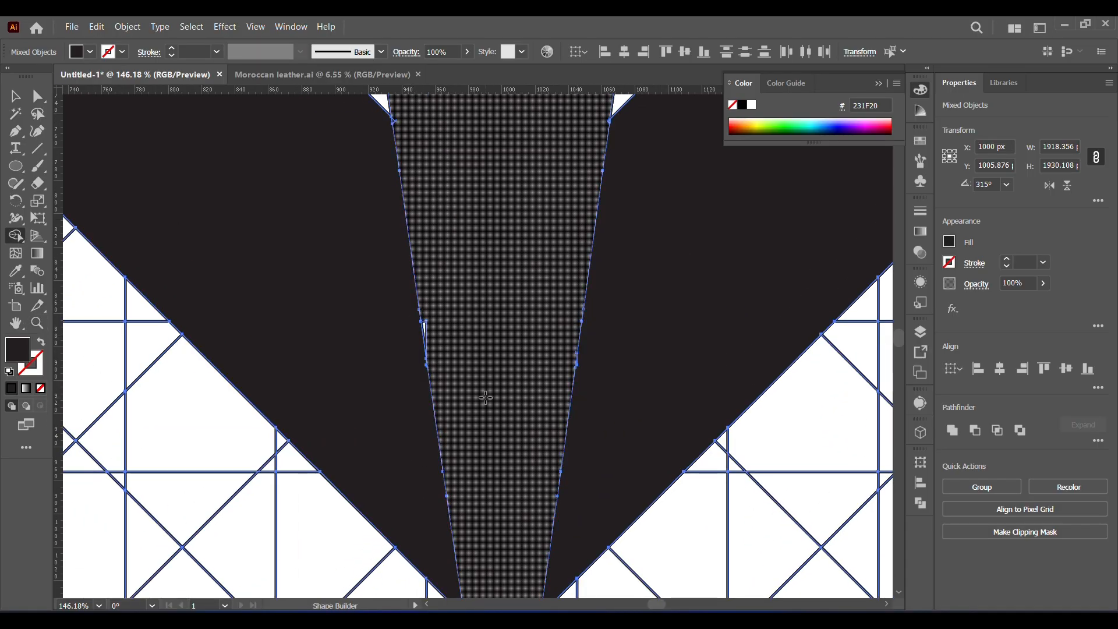
pyautogui.moveTo(424, 323); pyautogui.dragTo(448, 319)
# - Clean up the remaining slivers inside the upper part of the center wedge by merging them
pyautogui.scroll(5, 457, 402)
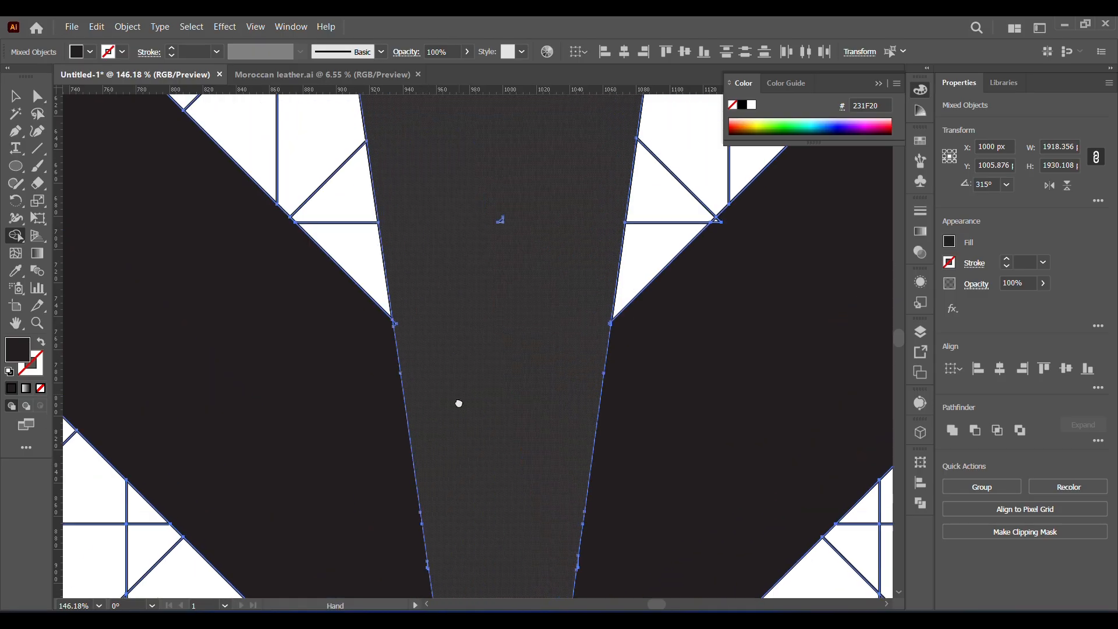
pyautogui.moveTo(436, 203); pyautogui.dragTo(467, 226)
pyautogui.moveTo(503, 235); pyautogui.dragTo(490, 431)
pyautogui.moveTo(419, 247); pyautogui.dragTo(460, 297)
pyautogui.moveTo(477, 444); pyautogui.dragTo(476, 111)
pyautogui.moveTo(491, 580); pyautogui.dragTo(490, 98)
# - Try to merge the small leftover piece at the center wedge's lower tip, and undo the merge
pyautogui.moveTo(490, 319); pyautogui.dragTo(506, 124)
pyautogui.moveTo(509, 360); pyautogui.dragTo(510, 389)
pyautogui.hotkey('ctrl', 'z')
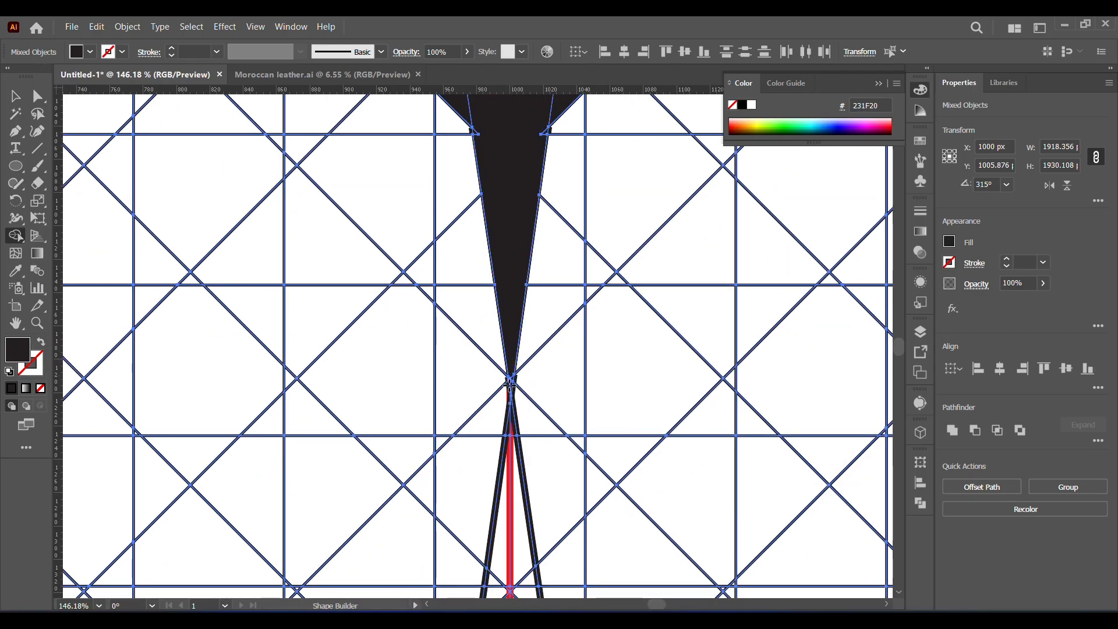
pyautogui.hotkey('ctrl', 'z')
# - Ungroup the rotated guide grid and the upright guide grid so the logo pieces are separate from them
pyautogui.hotkey('ctrl', '0')
pyautogui.press('v')
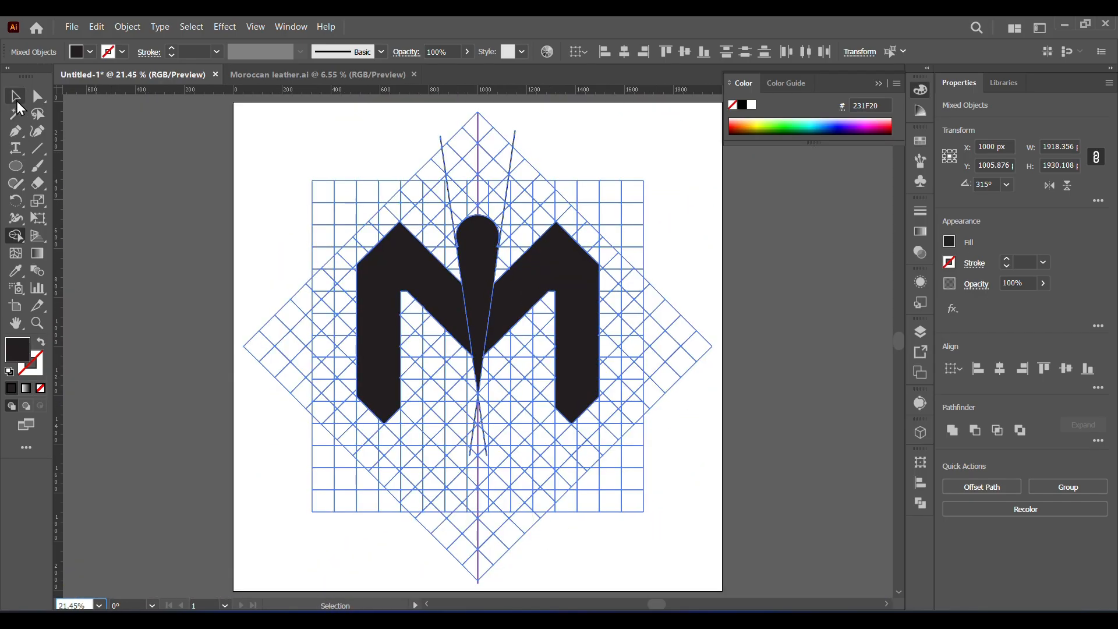
pyautogui.click(181, 187)
pyautogui.moveTo(262, 124); pyautogui.dragTo(398, 240)
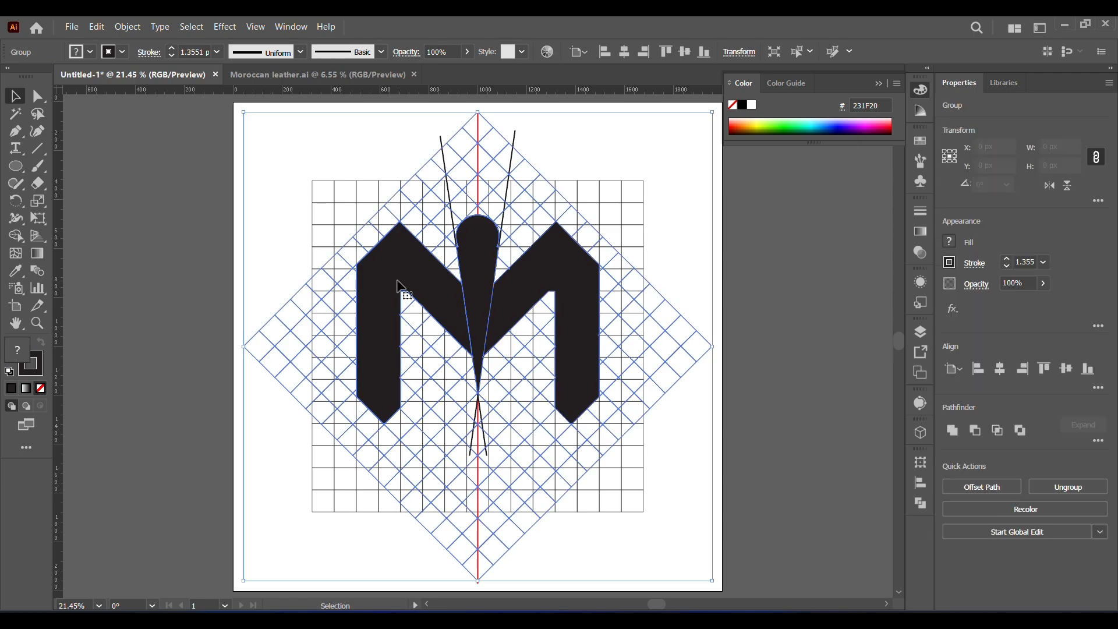
pyautogui.rightClick(405, 233)
pyautogui.click(432, 418)
pyautogui.click(351, 218)
pyautogui.click(354, 222)
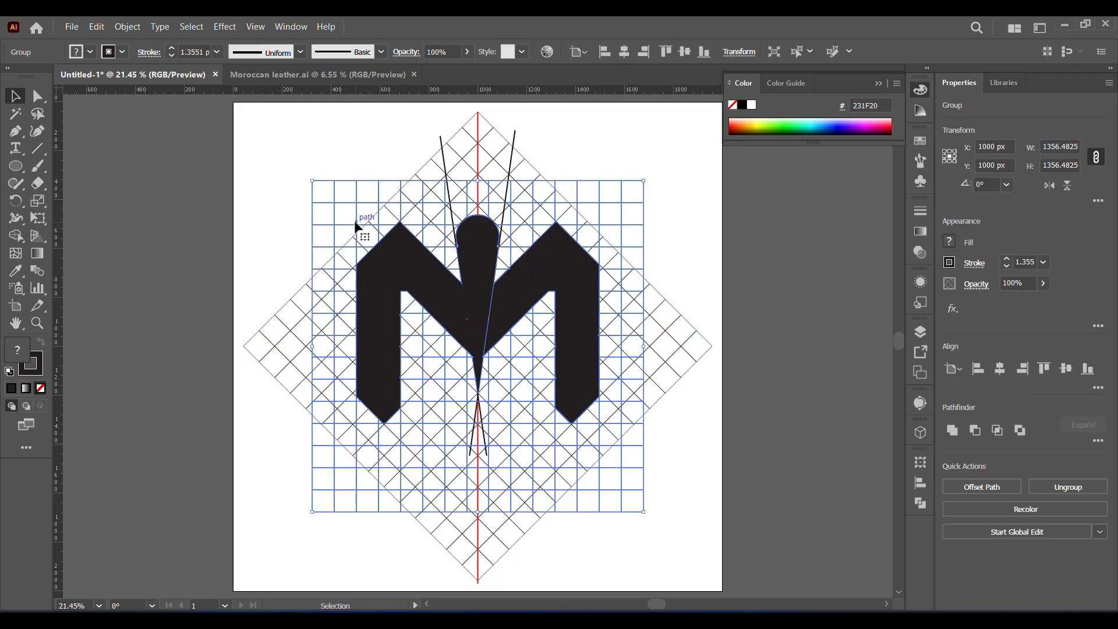
pyautogui.rightClick(354, 222)
pyautogui.click(375, 408)
# - Cut the three logo pieces to the clipboard and delete the remaining guide grids and construction lines
pyautogui.click(222, 233)
pyautogui.click(403, 252)
pyautogui.keyDown('shift'); pyautogui.click(482, 258); pyautogui.keyUp('shift')
pyautogui.keyDown('shift'); pyautogui.click(551, 258); pyautogui.keyUp('shift')
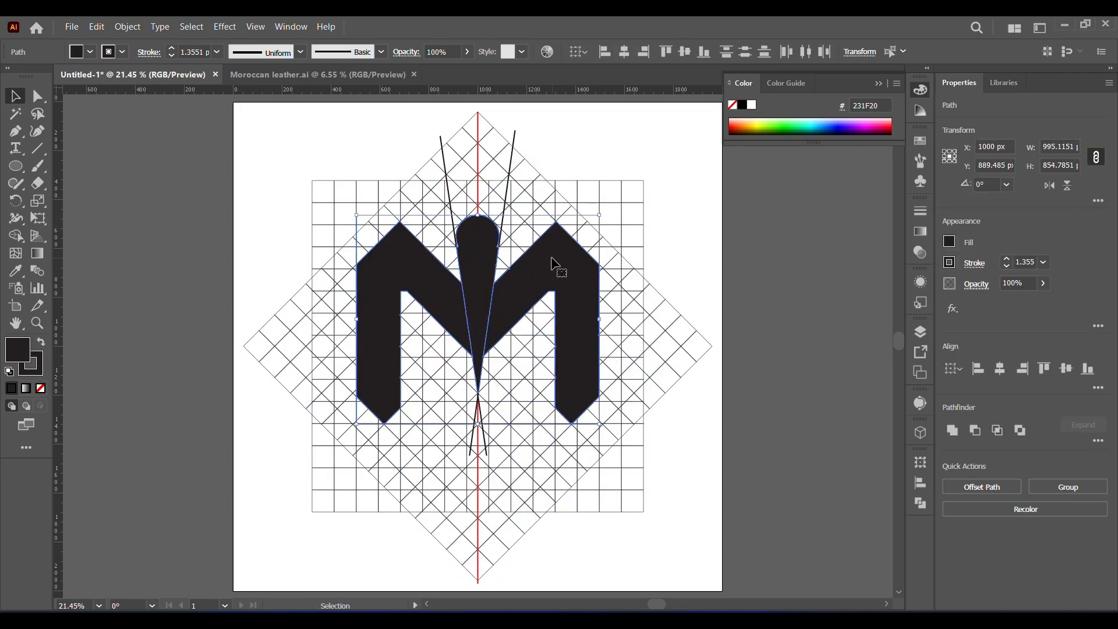
pyautogui.hotkey('ctrl', 'x')
pyautogui.moveTo(234, 156); pyautogui.dragTo(737, 548)
pyautogui.press('Delete')
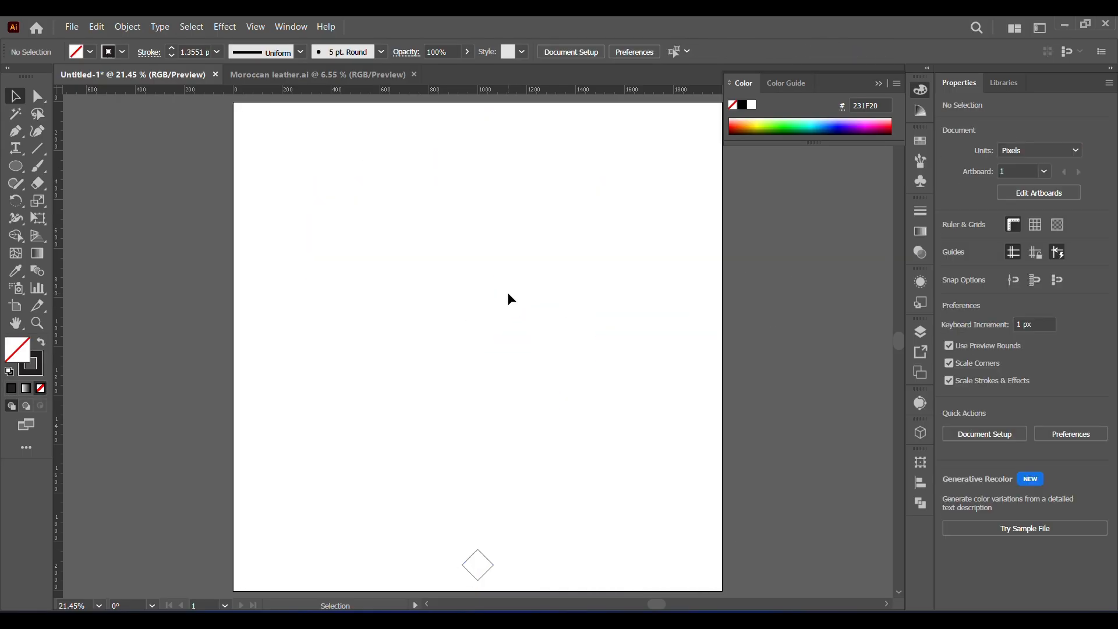
# - Paste the logo pieces back and place them near the middle of the artboard
pyautogui.hotkey('ctrl', 'v')
pyautogui.moveTo(504, 348); pyautogui.dragTo(504, 295)
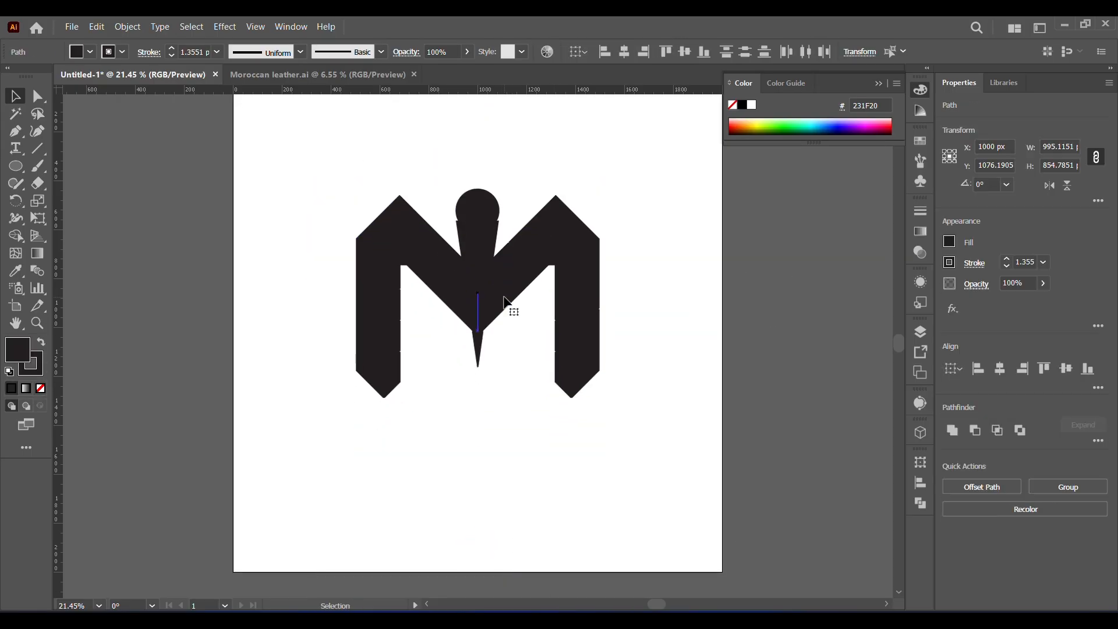
pyautogui.click(504, 328)
# - Remove the stroke from all three logo pieces and inspect the seams around the center wedge
pyautogui.moveTo(309, 162); pyautogui.dragTo(563, 384)
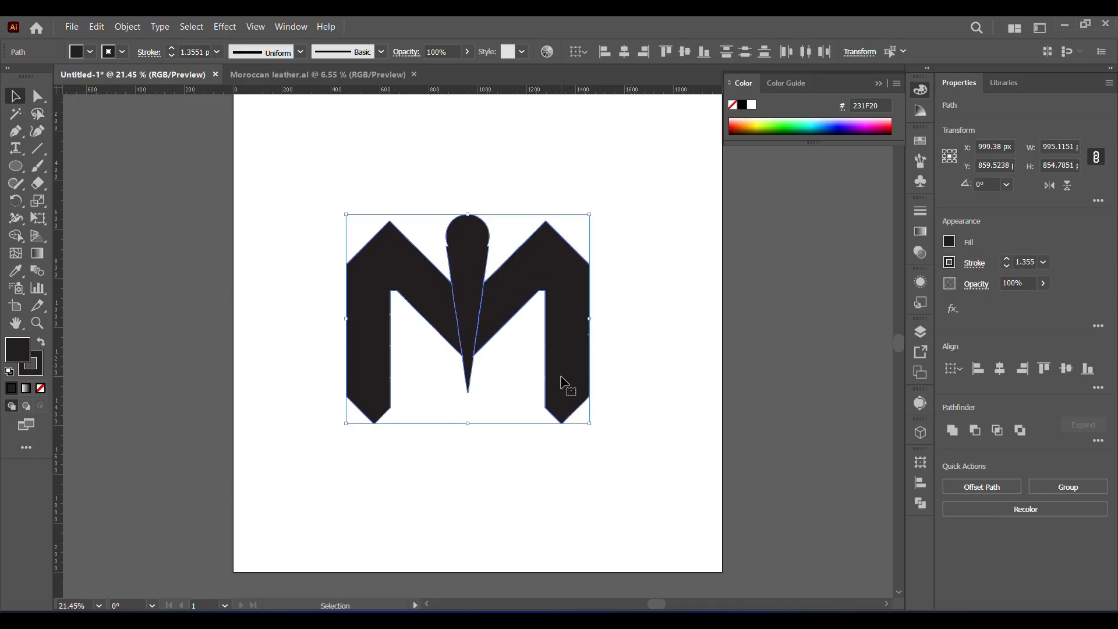
pyautogui.click(42, 386)
pyautogui.click(17, 349)
pyautogui.rightClick(424, 298)
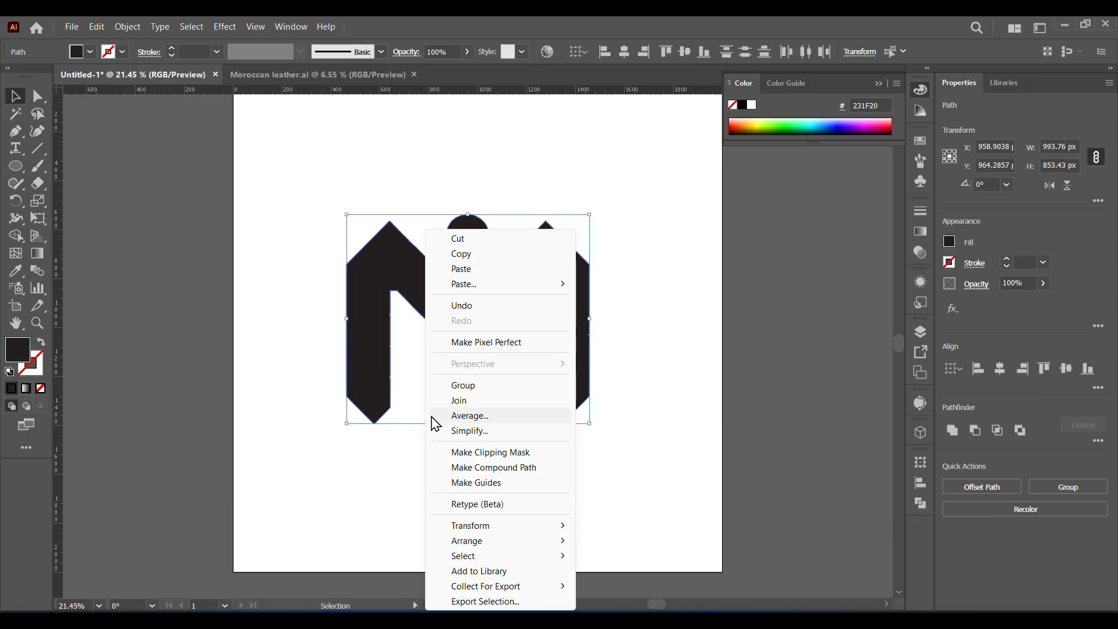
pyautogui.click(35, 321)
pyautogui.moveTo(450, 339); pyautogui.dragTo(473, 376)
pyautogui.click(474, 376)
# - Try Outline Stroke on the logo pieces, and undo back to their stroked version
pyautogui.click(128, 27)
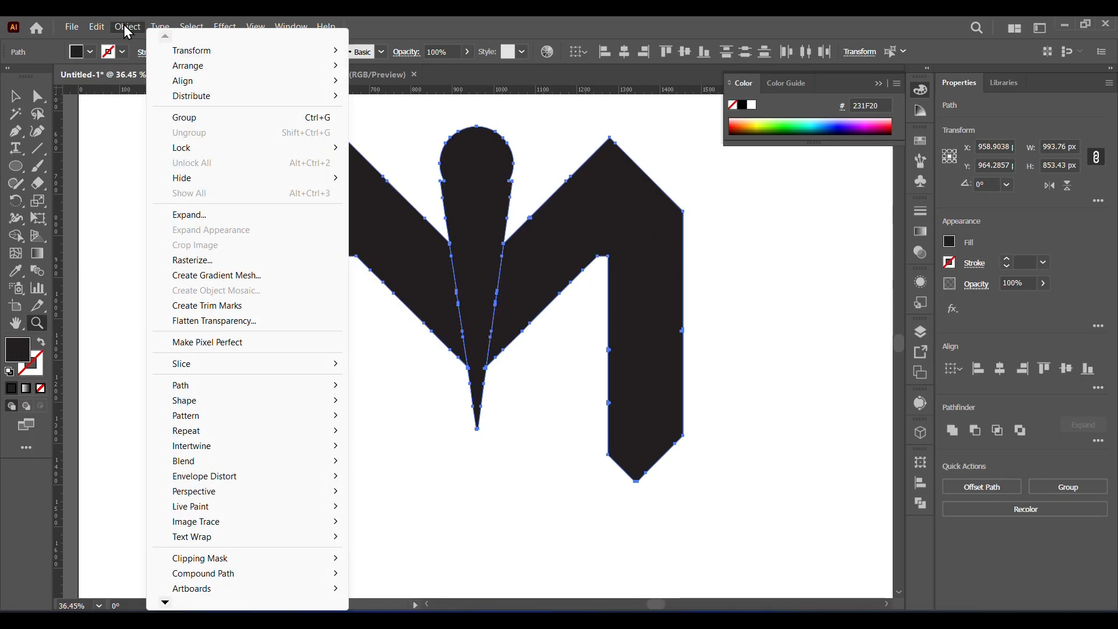
pyautogui.moveTo(338, 385)
pyautogui.click(400, 422)
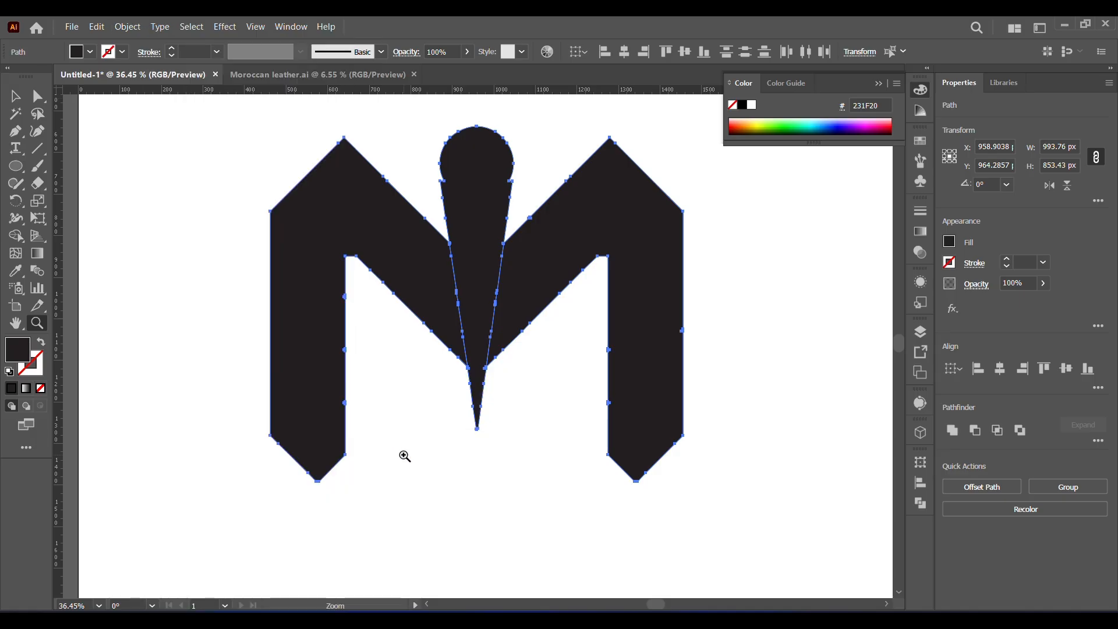
pyautogui.click(127, 27)
pyautogui.moveTo(326, 386)
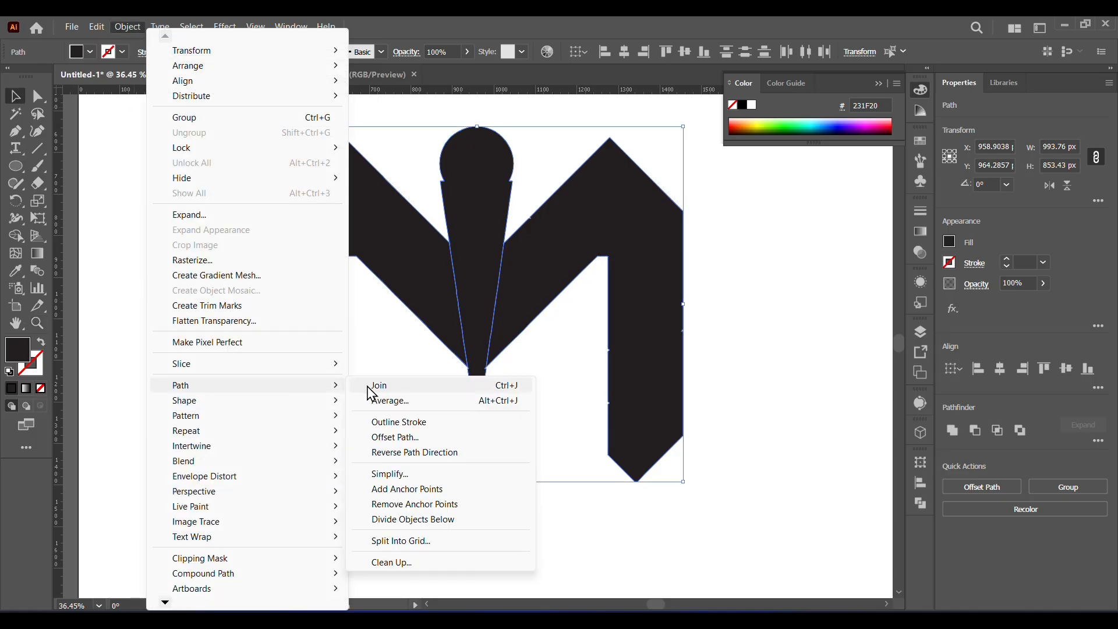
pyautogui.click(393, 110)
pyautogui.hotkey('ctrl', 'z')
pyautogui.hotkey('ctrl', 'z')
pyautogui.hotkey('ctrl', 'z')
pyautogui.hotkey('ctrl', 'z')
pyautogui.hotkey('ctrl', 'z')
pyautogui.hotkey('ctrl', 'z')
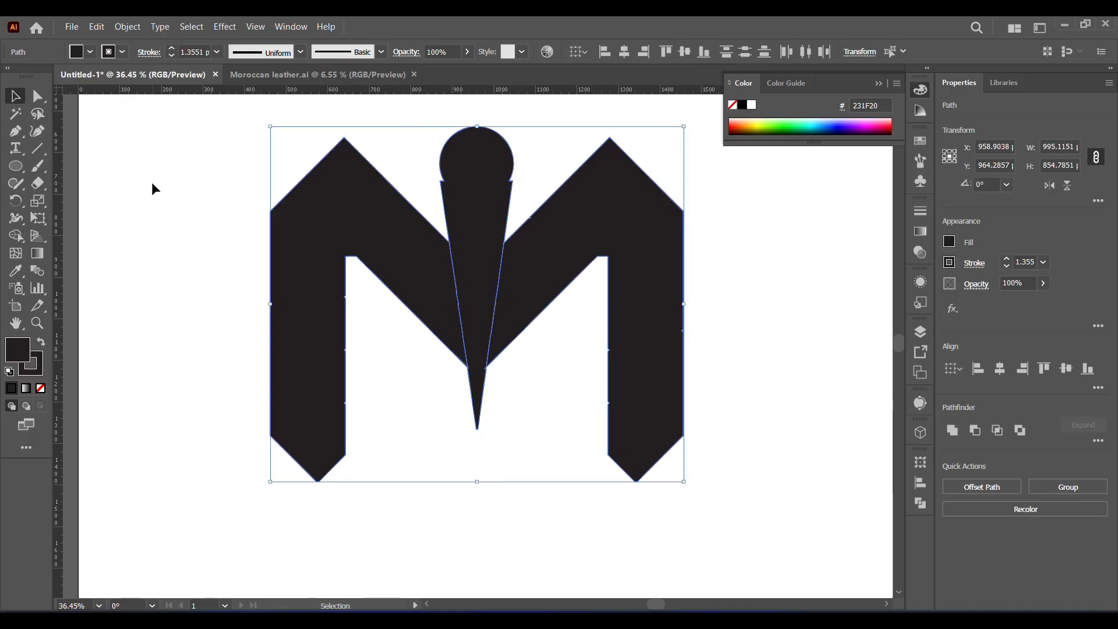
# - Select all the logo pieces and set their stroke to none, keeping the dark fill
pyautogui.moveTo(220, 175); pyautogui.dragTo(709, 516)
pyautogui.click(40, 388)
pyautogui.click(18, 348)
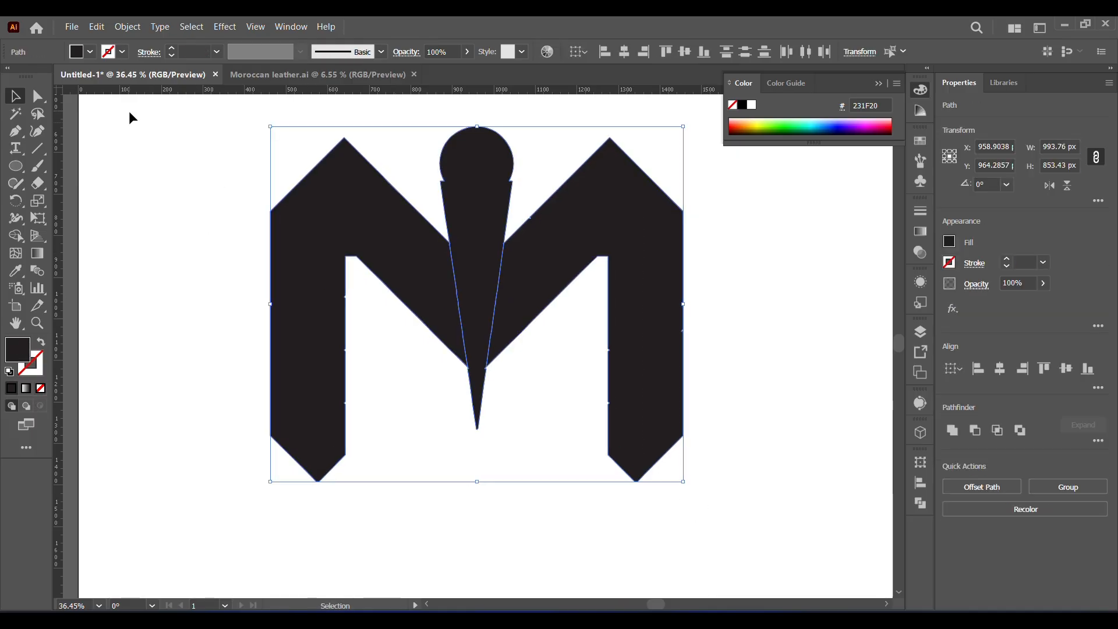
# - Offset the paths of all logo pieces by 15 px with miter joins and a miter limit of 4
pyautogui.click(127, 27)
pyautogui.moveTo(195, 387)
pyautogui.click(395, 436)
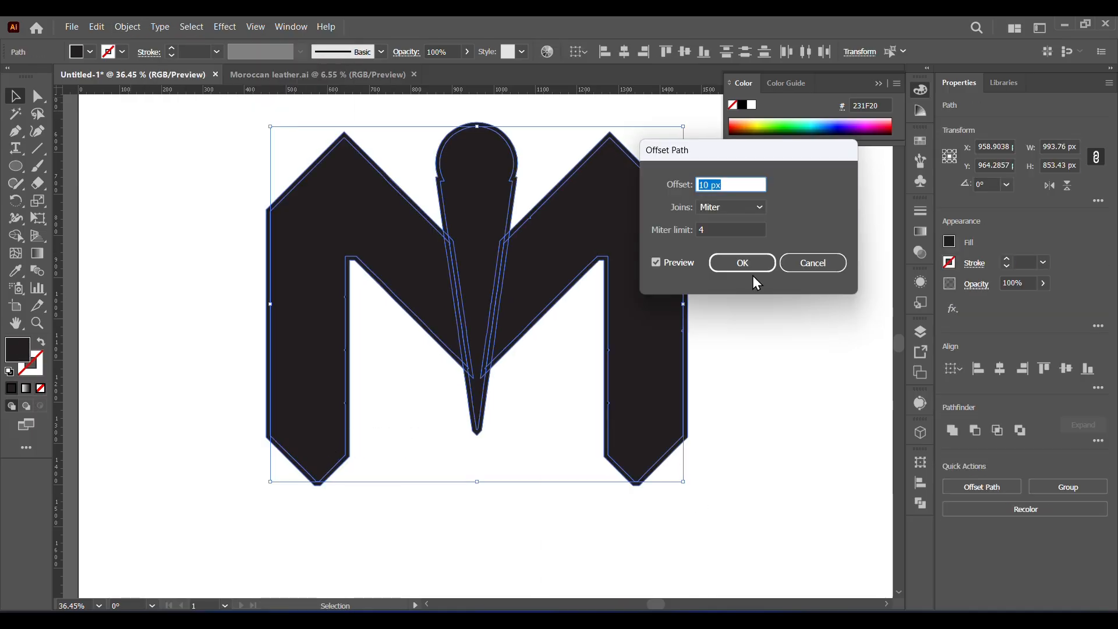
pyautogui.press('Up')
pyautogui.press('Up')
pyautogui.press('Up')
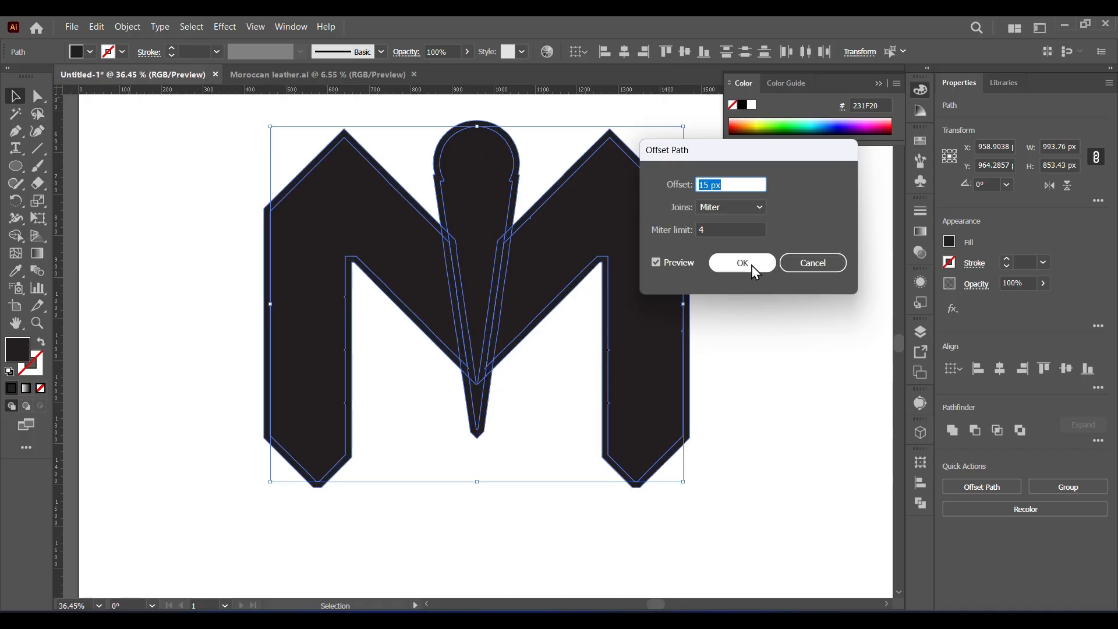
pyautogui.click(742, 263)
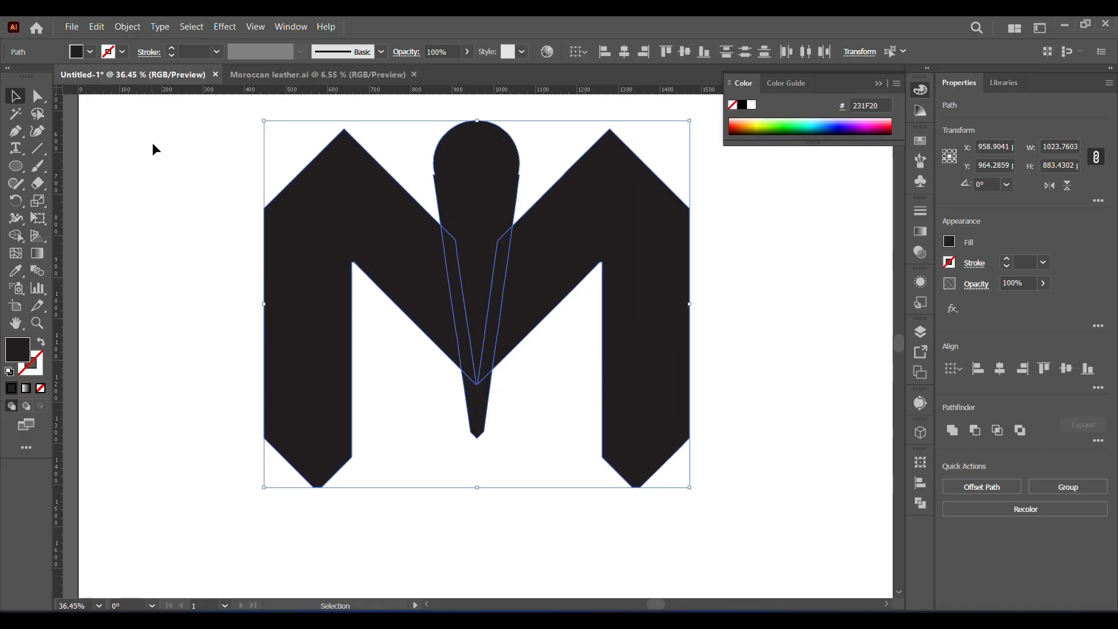
# - Use Shape Builder to remove the overlap strips on both sides of the center wedge and the offset border around it
pyautogui.hotkey('shift', 'm')
pyautogui.press('z')
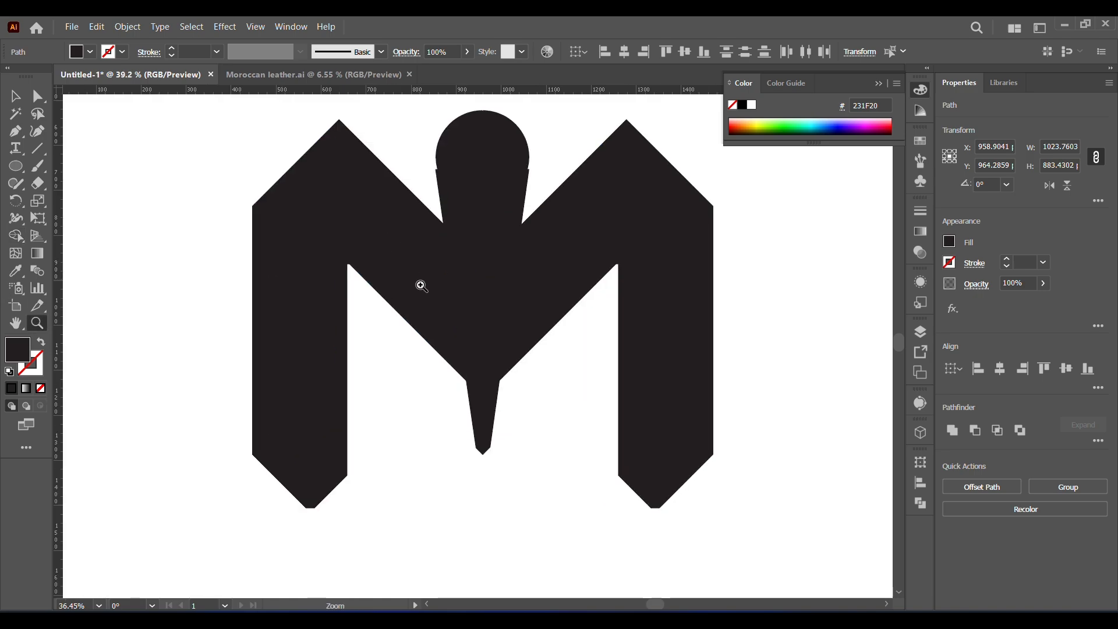
pyautogui.click(419, 287)
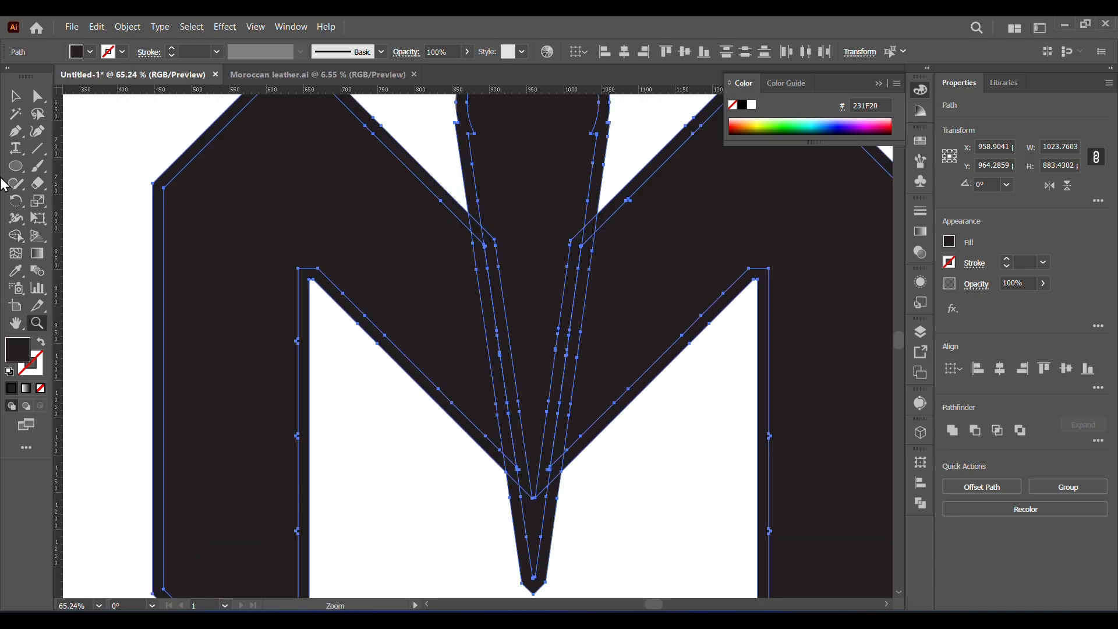
pyautogui.keyDown('alt'); pyautogui.click(495, 364); pyautogui.keyUp('alt')
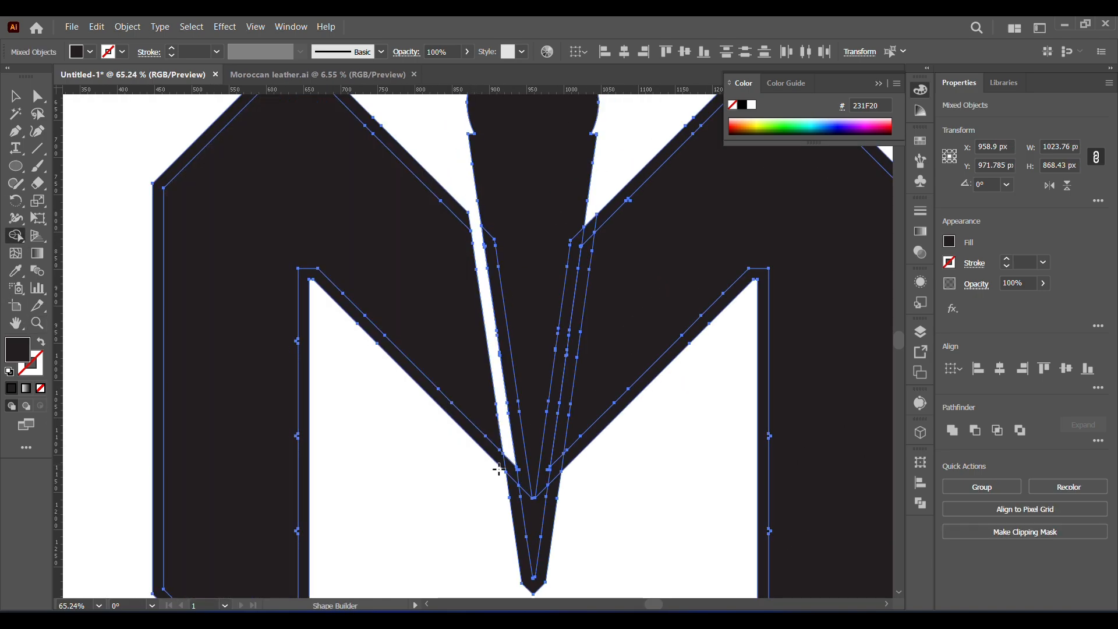
pyautogui.keyDown('alt'); pyautogui.click(552, 500); pyautogui.keyUp('alt')
pyautogui.keyDown('alt'); pyautogui.click(556, 463); pyautogui.keyUp('alt')
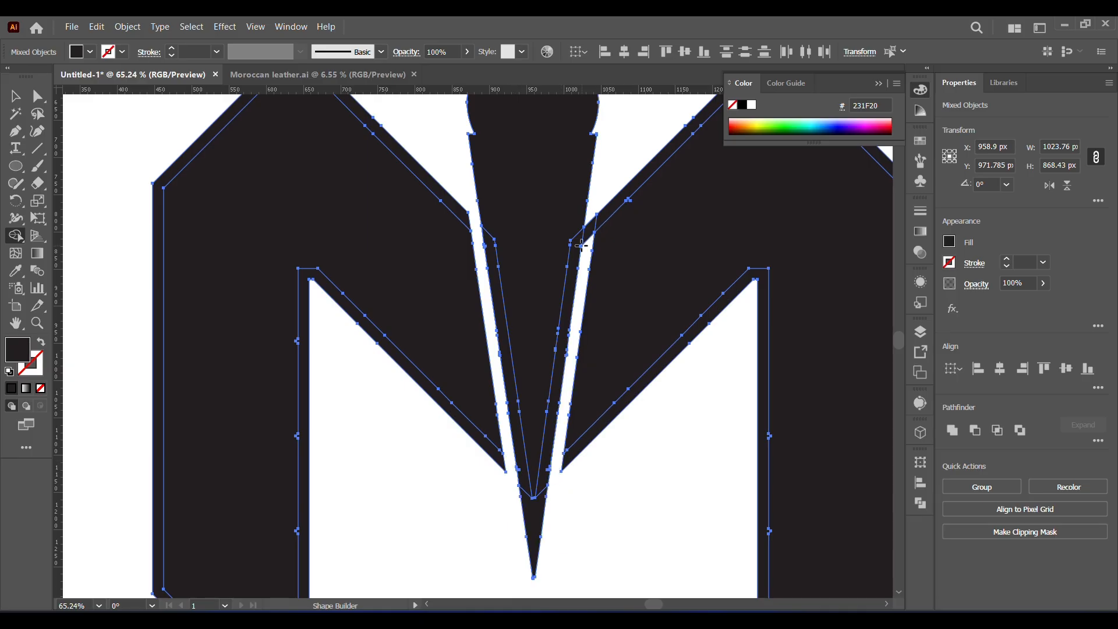
# - Remove the remaining offset borders around the left and right halves of the M
pyautogui.keyDown('alt'); pyautogui.click(453, 203); pyautogui.keyUp('alt')
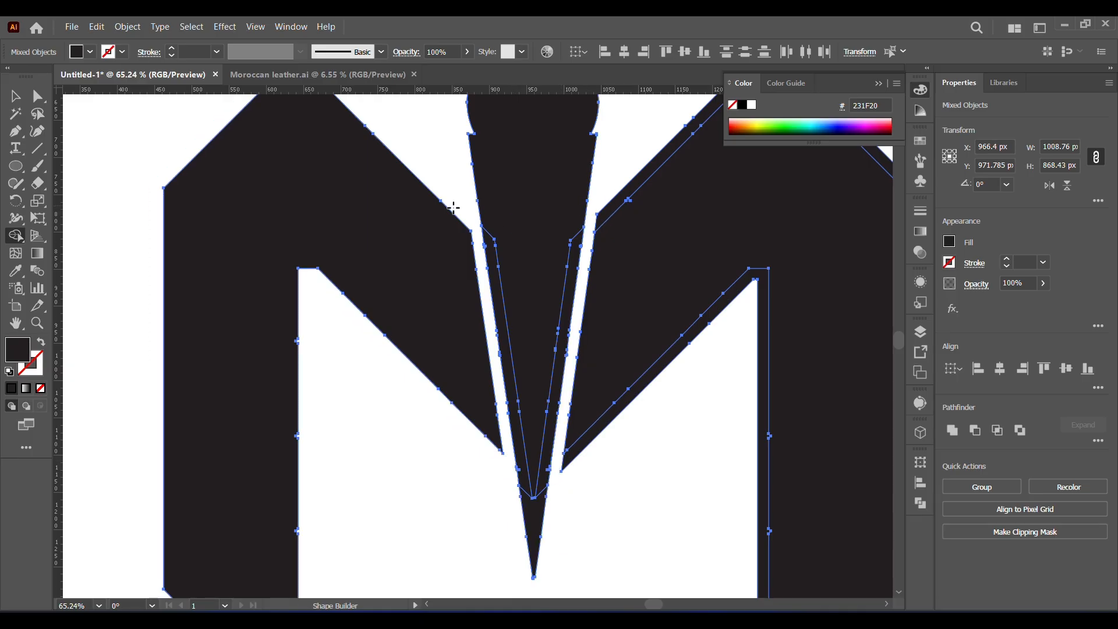
pyautogui.keyDown('alt'); pyautogui.click(634, 401); pyautogui.keyUp('alt')
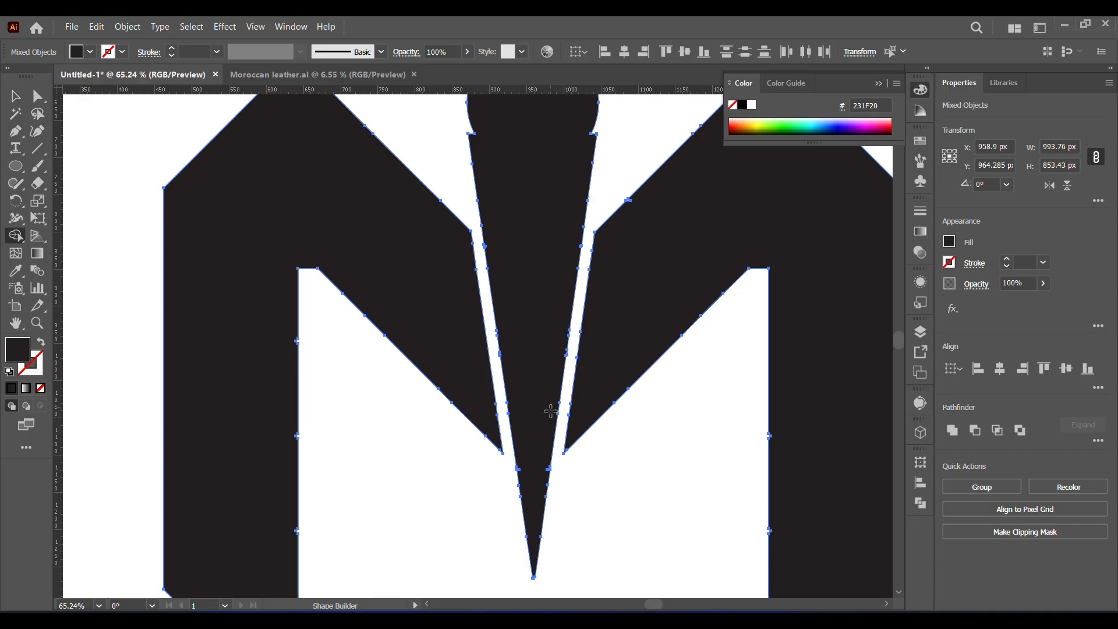
pyautogui.click(16, 101)
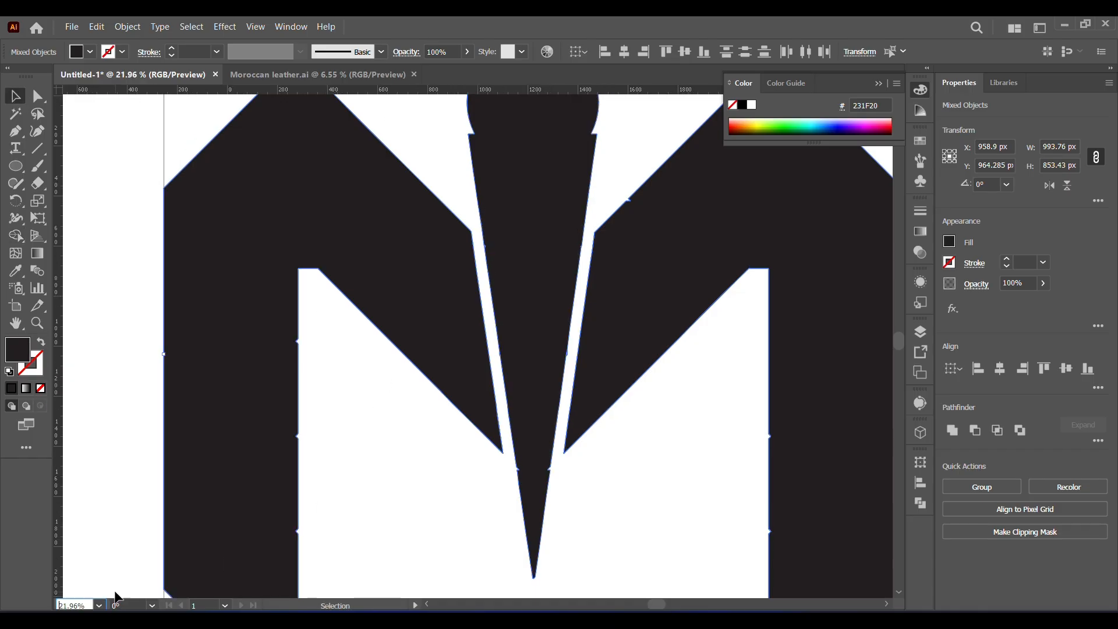
# - Stretch the center figure proportionally to about 208 × 853 px so its tip reaches the bottom of the M's legs
pyautogui.hotkey('ctrl', '0')
pyautogui.click(559, 522)
pyautogui.click(468, 326)
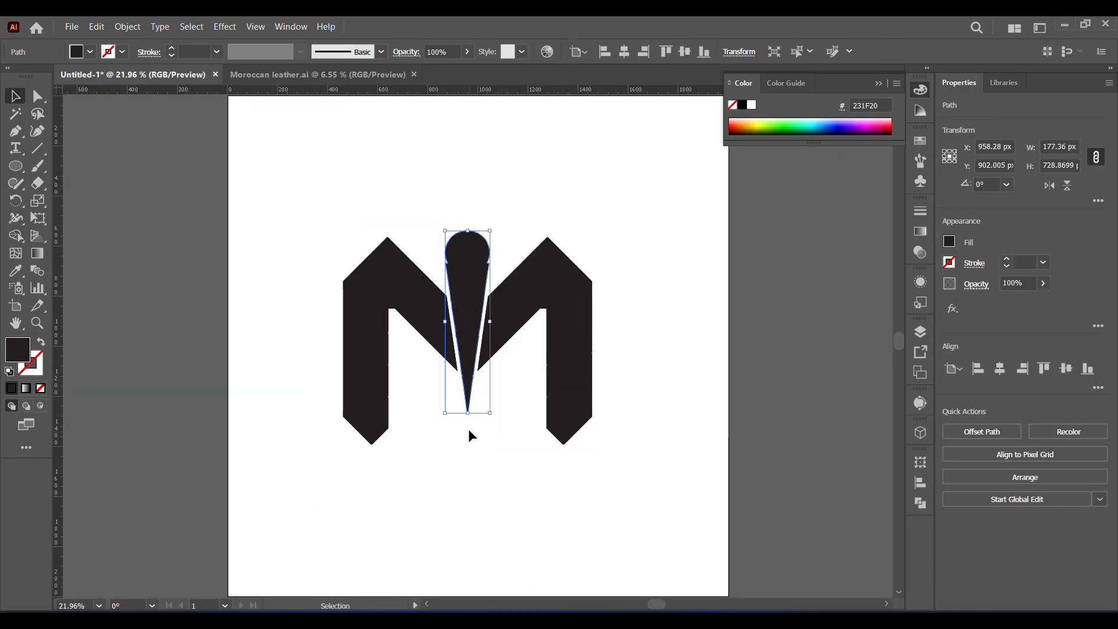
pyautogui.moveTo(468, 413); pyautogui.dragTo(468, 444)
pyautogui.click(473, 322)
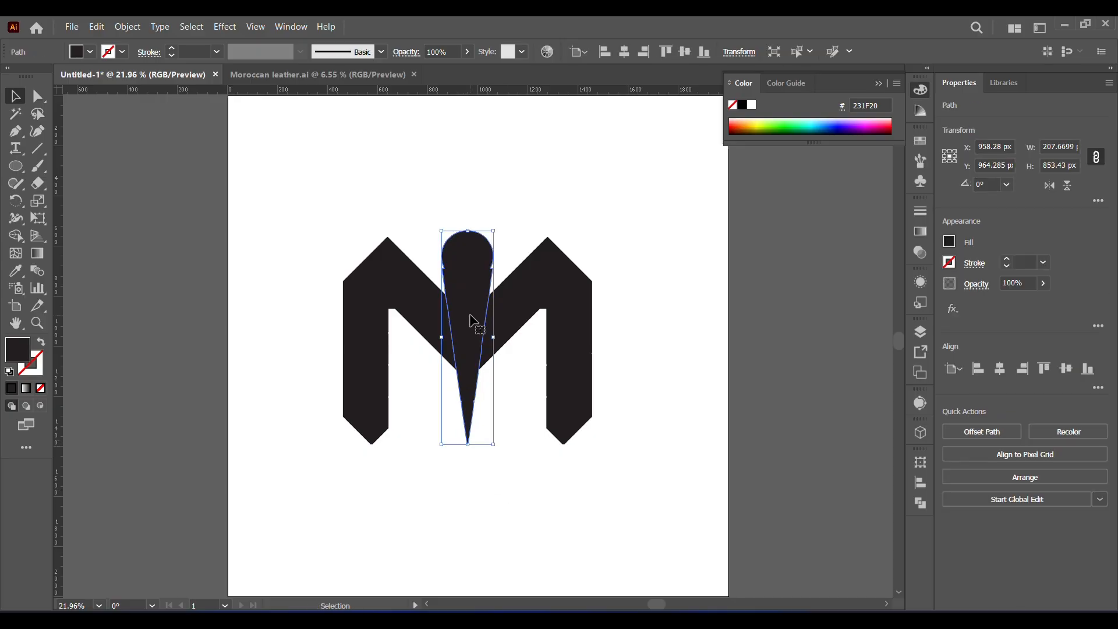
# - Offset the path of the enlarged center figure outward
pyautogui.click(125, 26)
pyautogui.moveTo(282, 384)
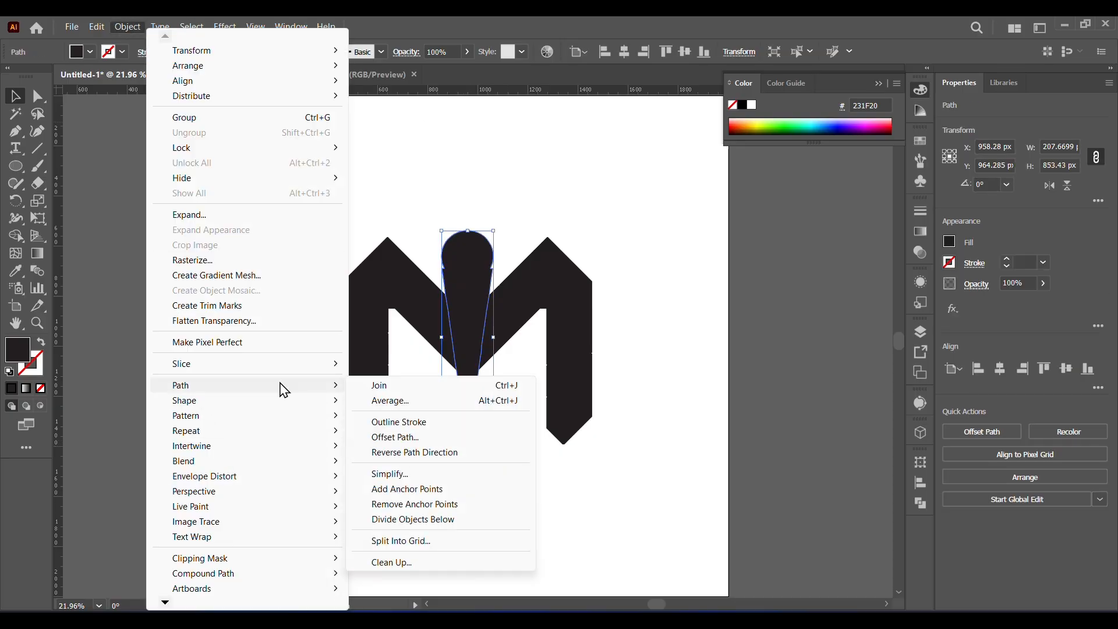
pyautogui.click(416, 436)
pyautogui.click(750, 264)
# - Use Shape Builder on all pieces to cut away the center figure's offset border and its overlaps with both M halves
pyautogui.moveTo(284, 201); pyautogui.dragTo(632, 476)
pyautogui.click(16, 236)
pyautogui.click(38, 323)
pyautogui.moveTo(476, 310); pyautogui.dragTo(594, 483)
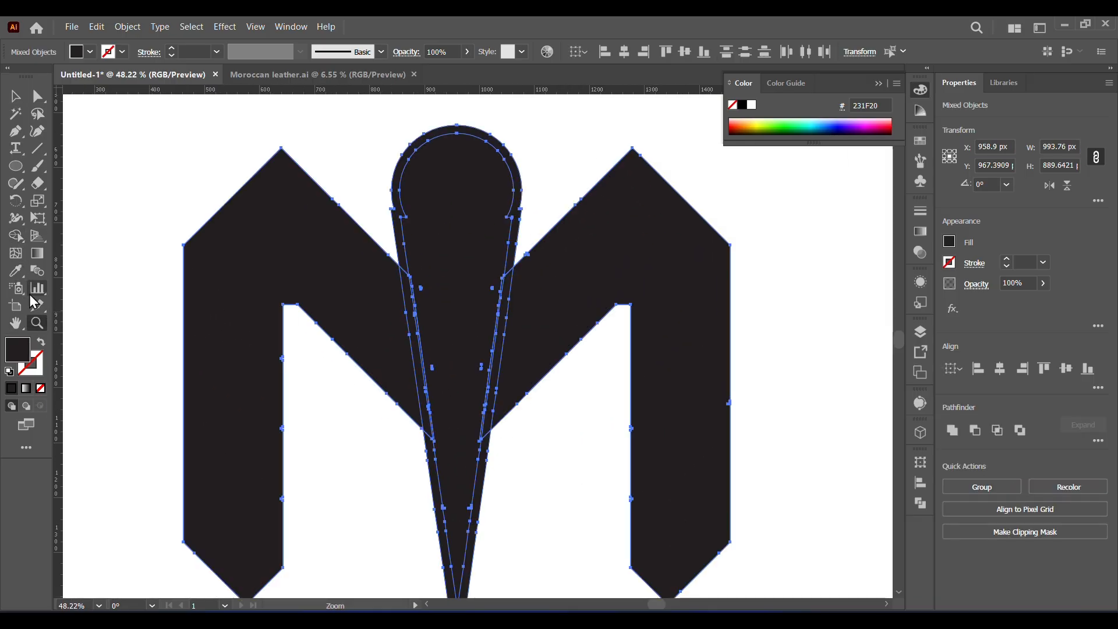
pyautogui.click(15, 236)
pyautogui.keyDown('alt'); pyautogui.click(413, 342); pyautogui.keyUp('alt')
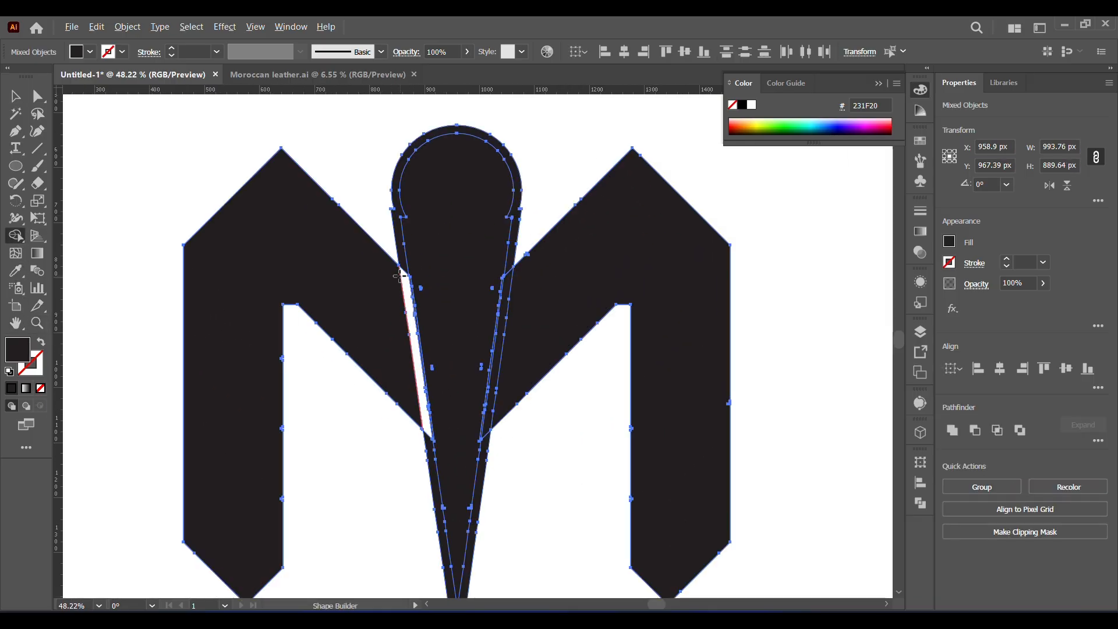
pyautogui.keyDown('alt'); pyautogui.click(400, 256); pyautogui.keyUp('alt')
pyautogui.keyDown('alt'); pyautogui.click(432, 478); pyautogui.keyUp('alt')
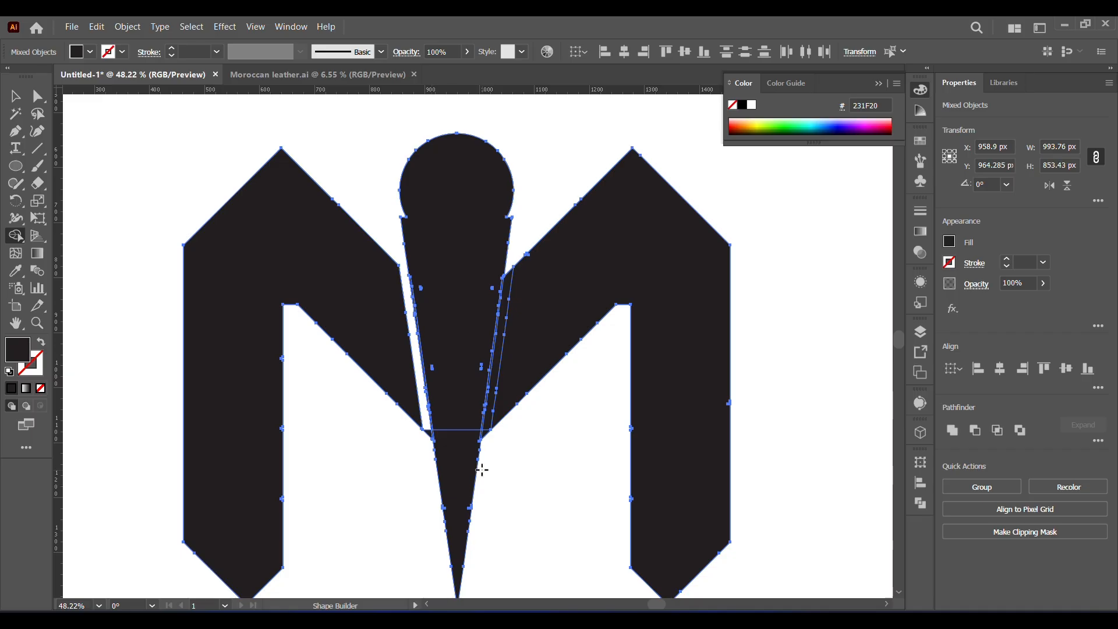
pyautogui.keyDown('alt'); pyautogui.click(486, 421); pyautogui.keyUp('alt')
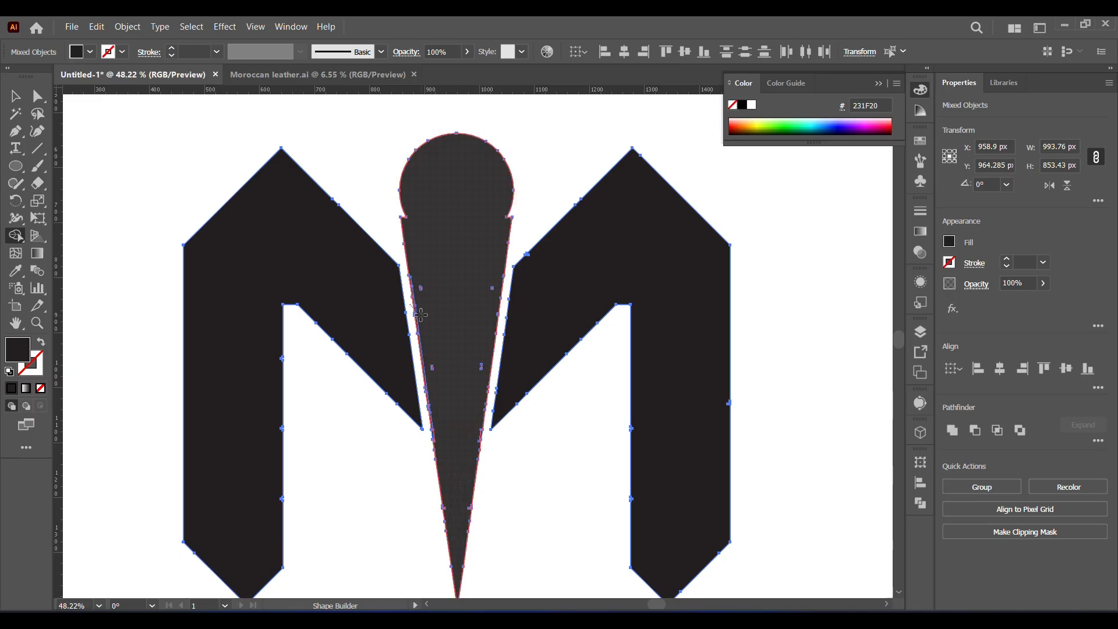
pyautogui.press('v')
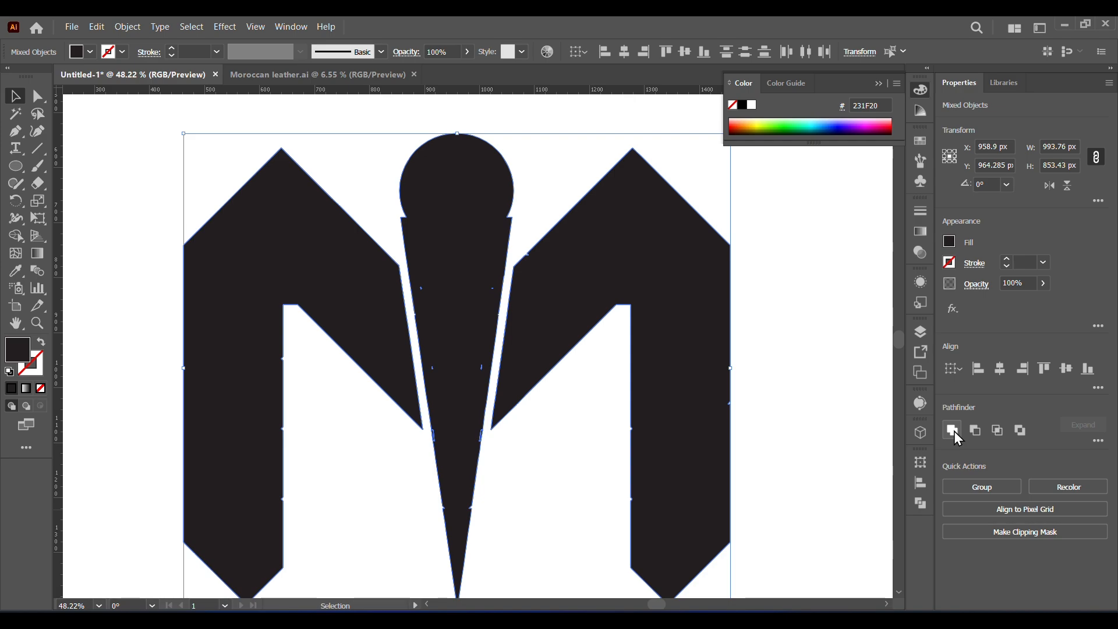
# - Select the center figure and open the Pathfinder options
pyautogui.click(783, 326)
pyautogui.click(469, 291)
pyautogui.click(919, 502)
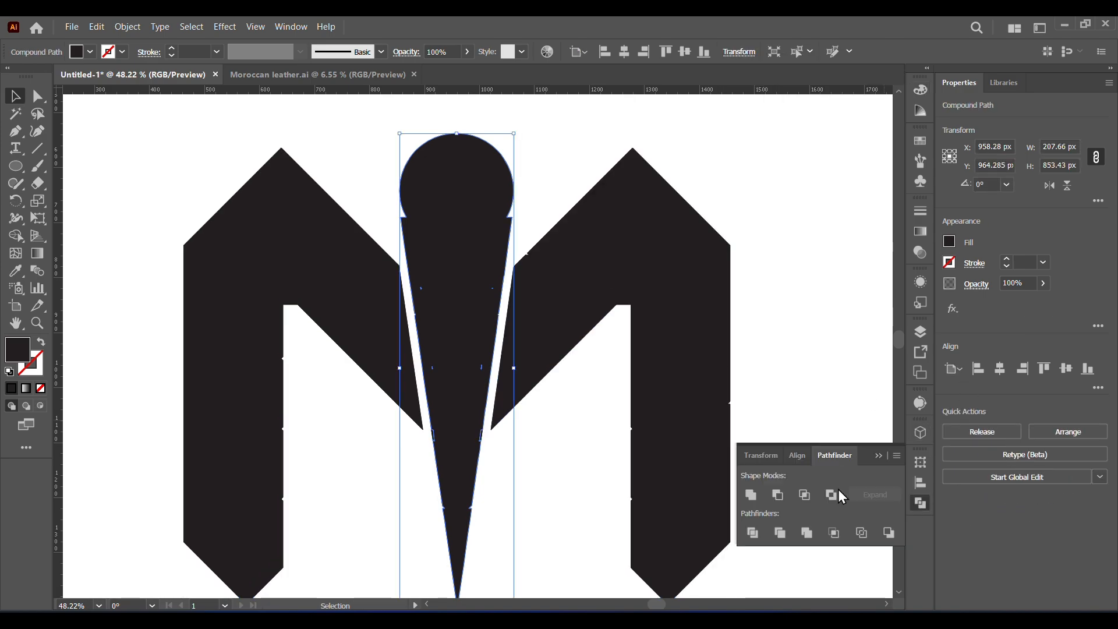
pyautogui.click(787, 330)
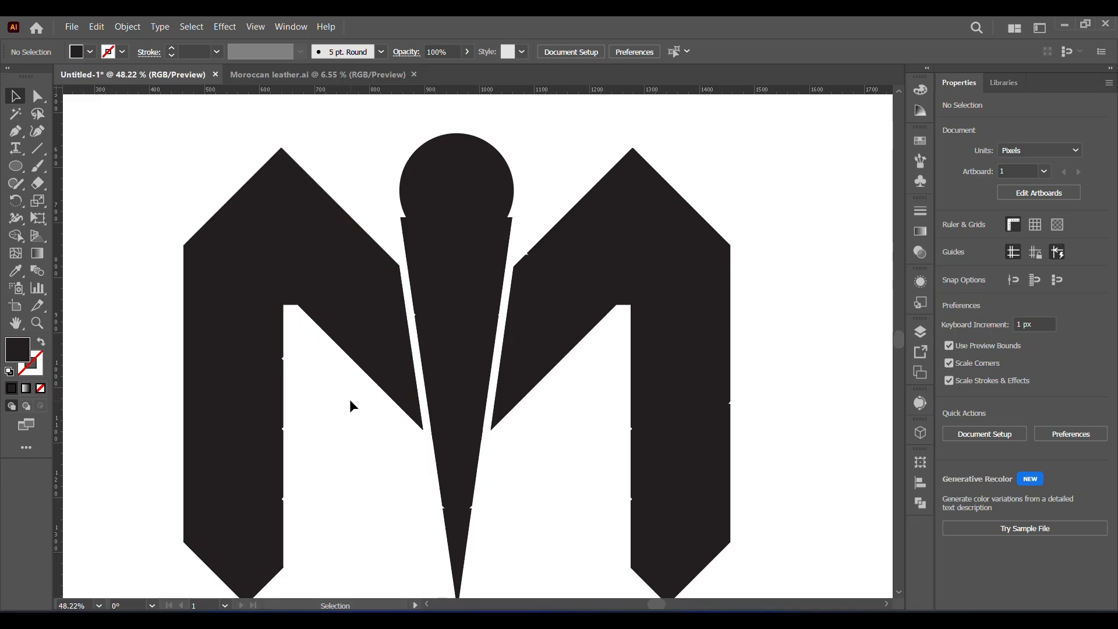
# - Fit the artboard in view, enlarge the whole logo to about 1203 px wide and center it on the artboard
pyautogui.click(99, 605)
pyautogui.click(142, 576)
pyautogui.click(559, 403)
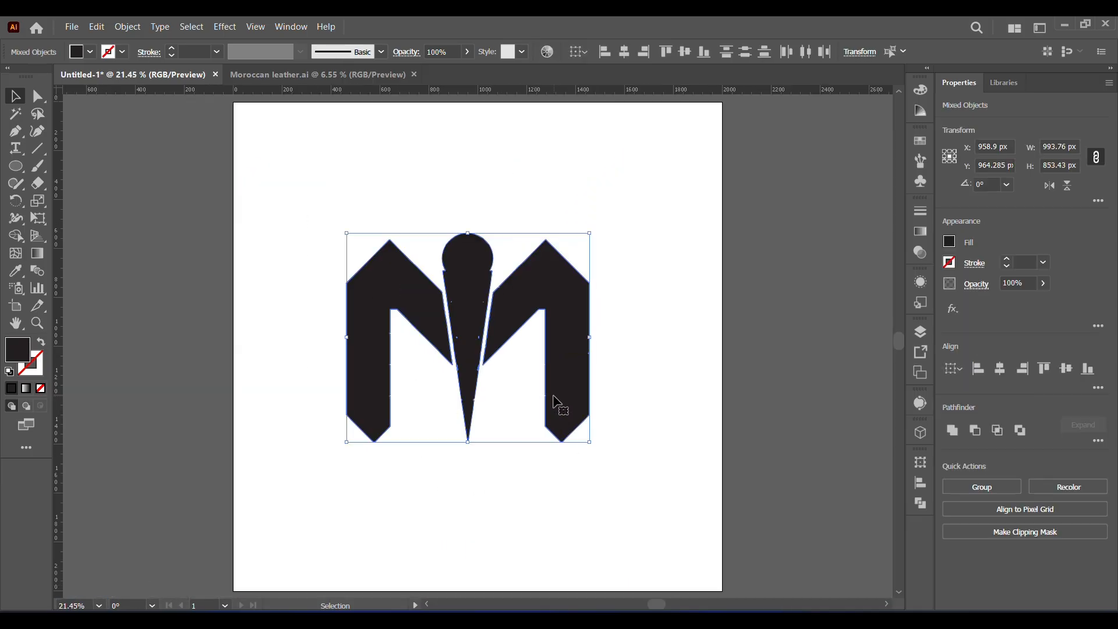
pyautogui.moveTo(589, 441); pyautogui.dragTo(644, 536)
pyautogui.moveTo(619, 450); pyautogui.dragTo(600, 419)
pyautogui.click(193, 268)
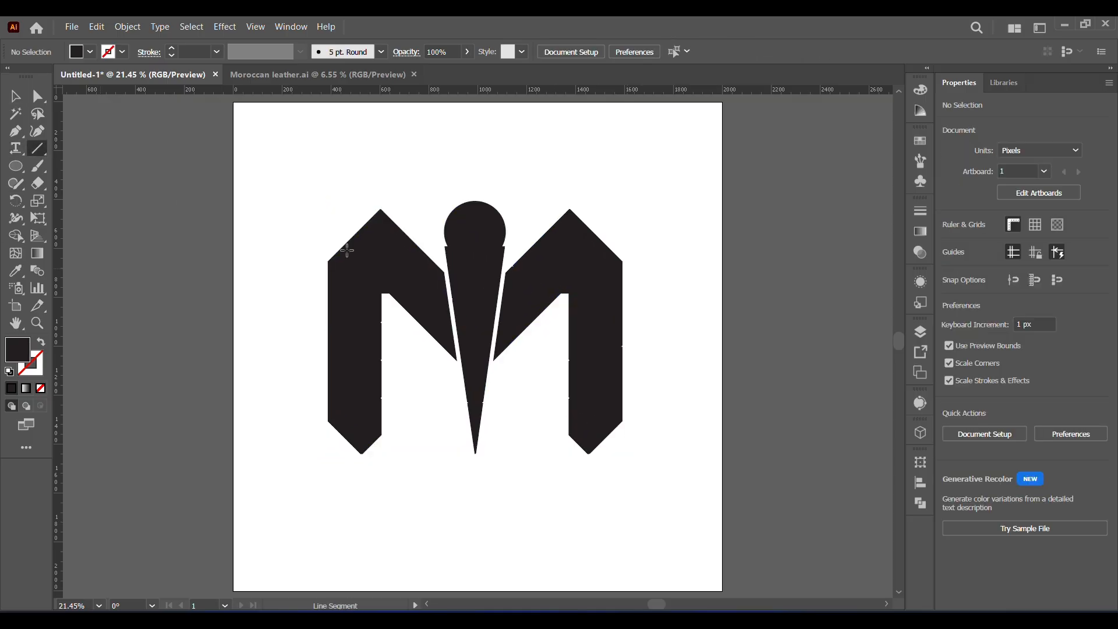
pyautogui.moveTo(373, 194); pyautogui.dragTo(391, 226)
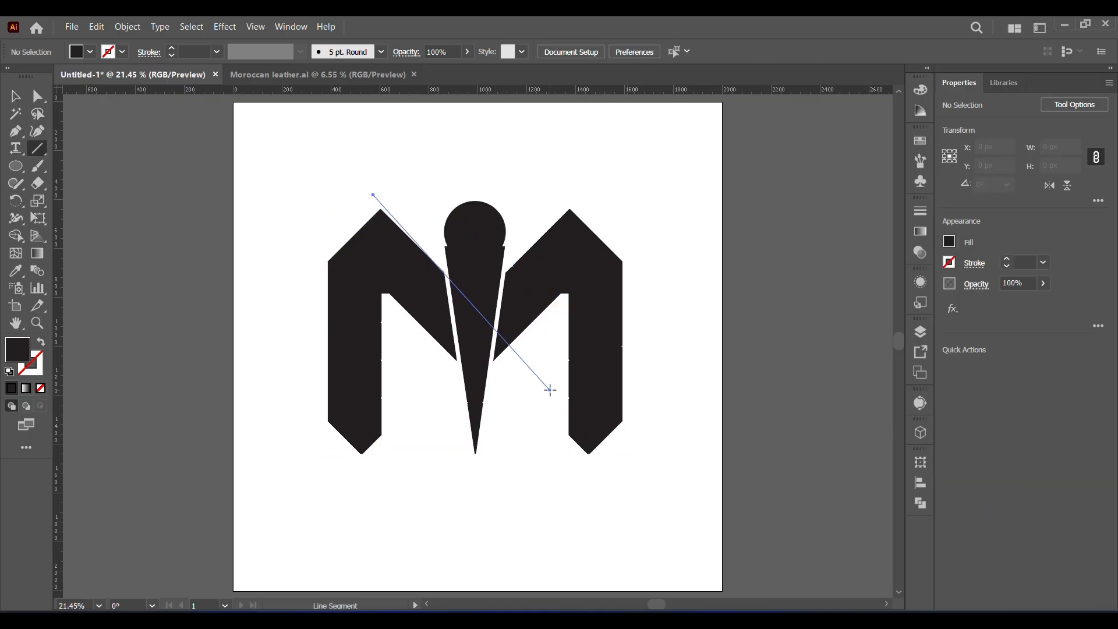
pyautogui.moveTo(549, 390); pyautogui.dragTo(550, 389)
pyautogui.hotkey('ctrl', 'z')
# - Draw a 1 pt unfilled diagonal line at about 315° along the left half's inner edge across the center figure, and duplicate it parallel just below
pyautogui.click(12, 390)
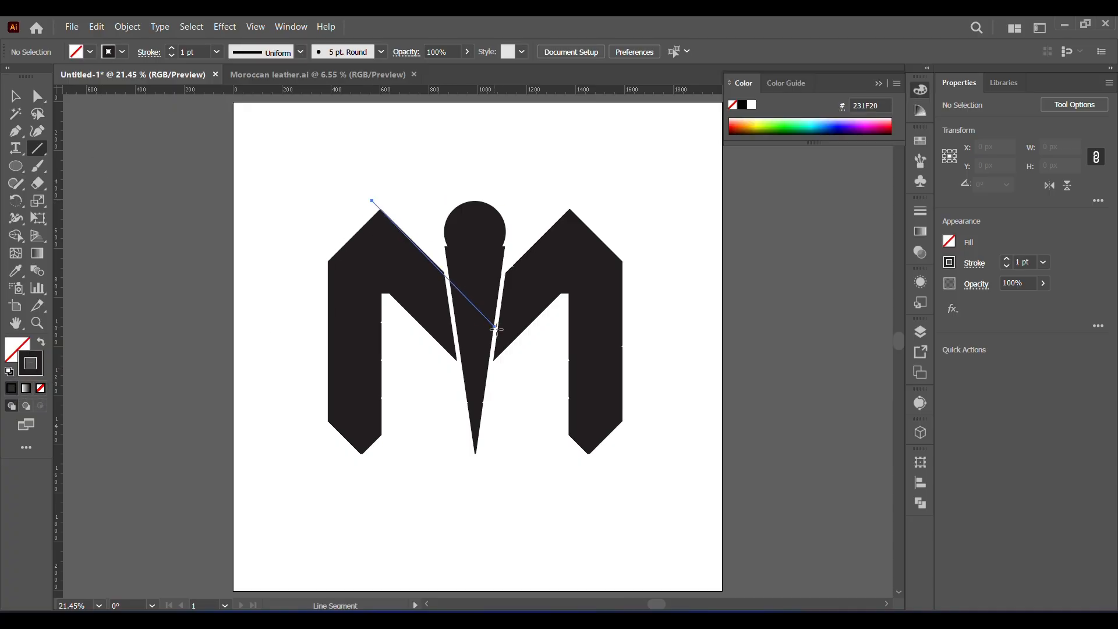
pyautogui.moveTo(561, 391); pyautogui.dragTo(569, 396)
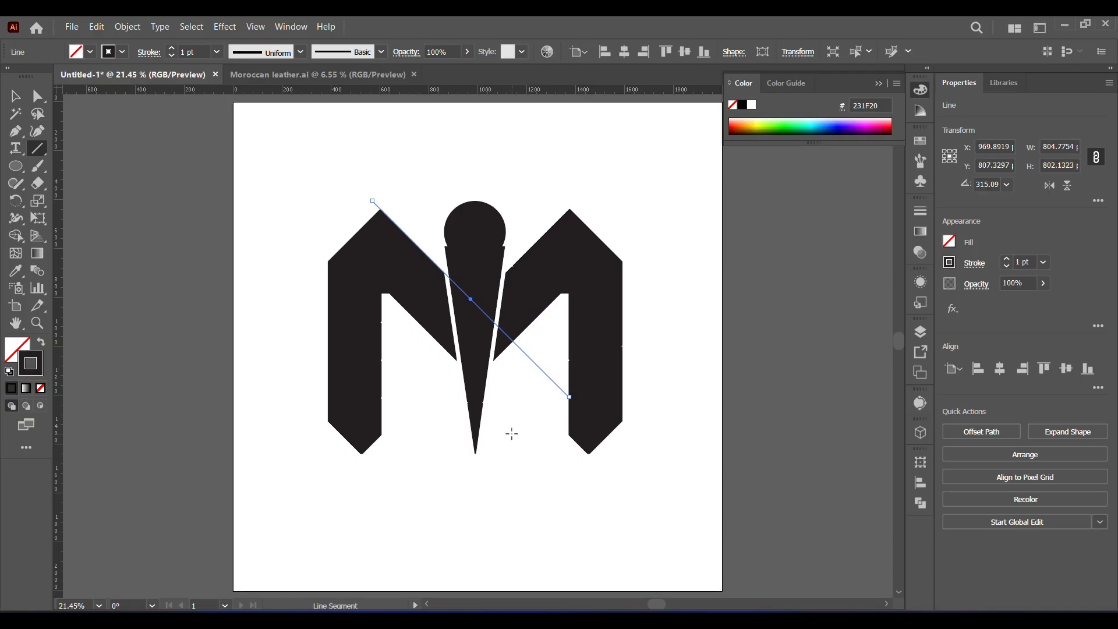
pyautogui.press('v')
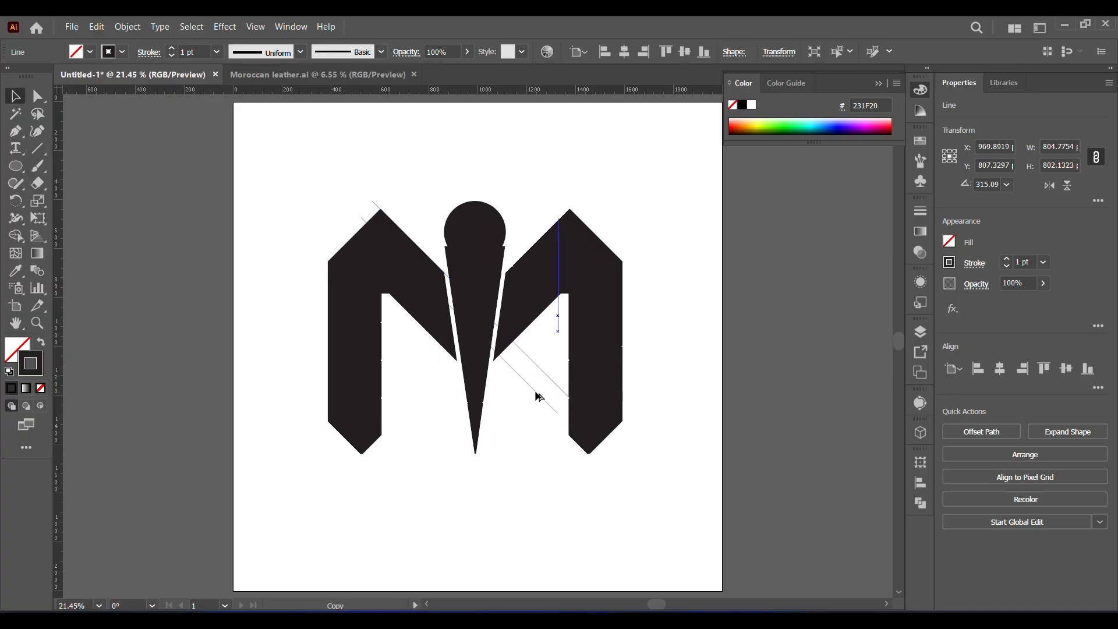
# - Use Shape Builder to remove the strip of the center figure between the two diagonal lines
pyautogui.moveTo(384, 163); pyautogui.dragTo(501, 382)
pyautogui.click(16, 237)
pyautogui.keyDown('alt'); pyautogui.click(472, 304); pyautogui.keyUp('alt')
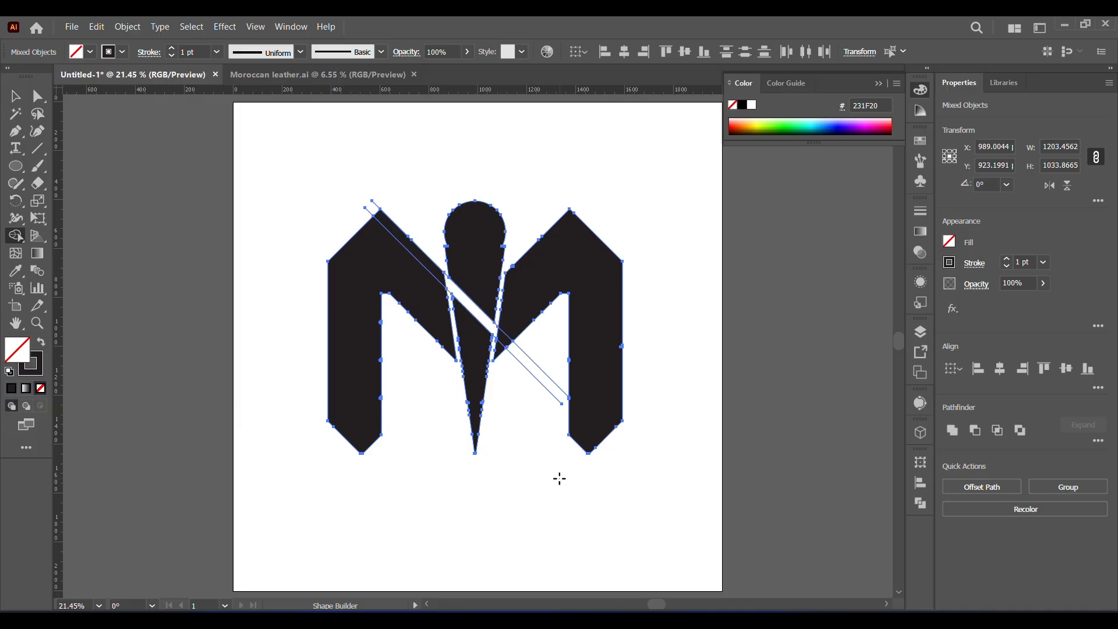
# - Delete the leftover diagonal lines from the logo
pyautogui.press('v')
pyautogui.click(322, 175)
pyautogui.click(378, 207)
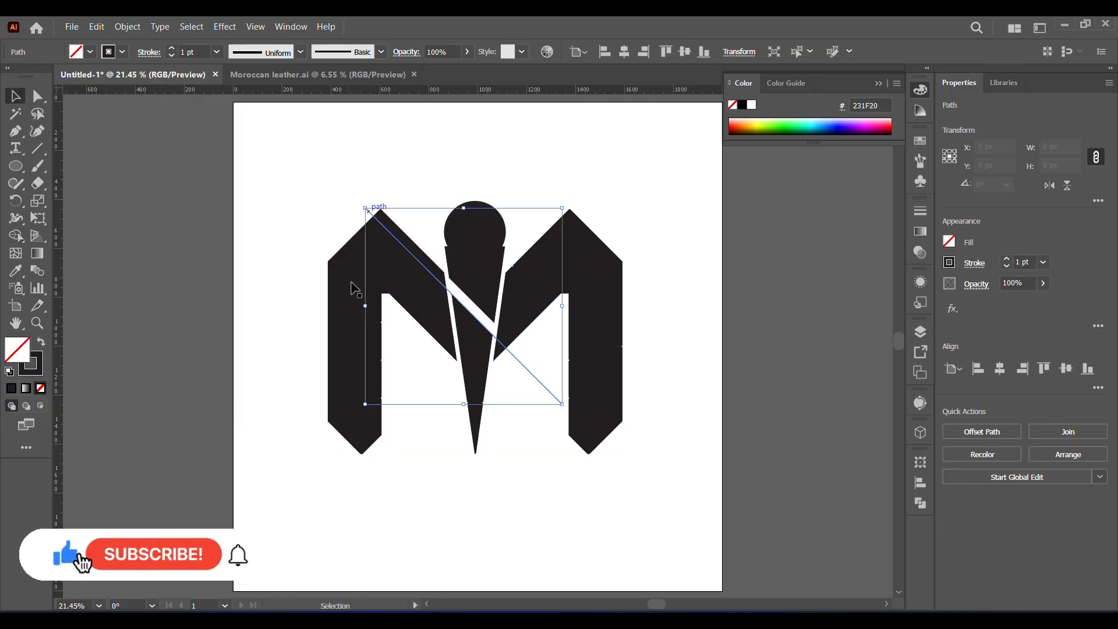
pyautogui.press('Delete')
# - Scale the logo down to about 1044 px wide and move it into the artboard's upper part
pyautogui.moveTo(285, 171); pyautogui.dragTo(624, 495)
pyautogui.moveTo(596, 411); pyautogui.dragTo(594, 397)
pyautogui.click(598, 517)
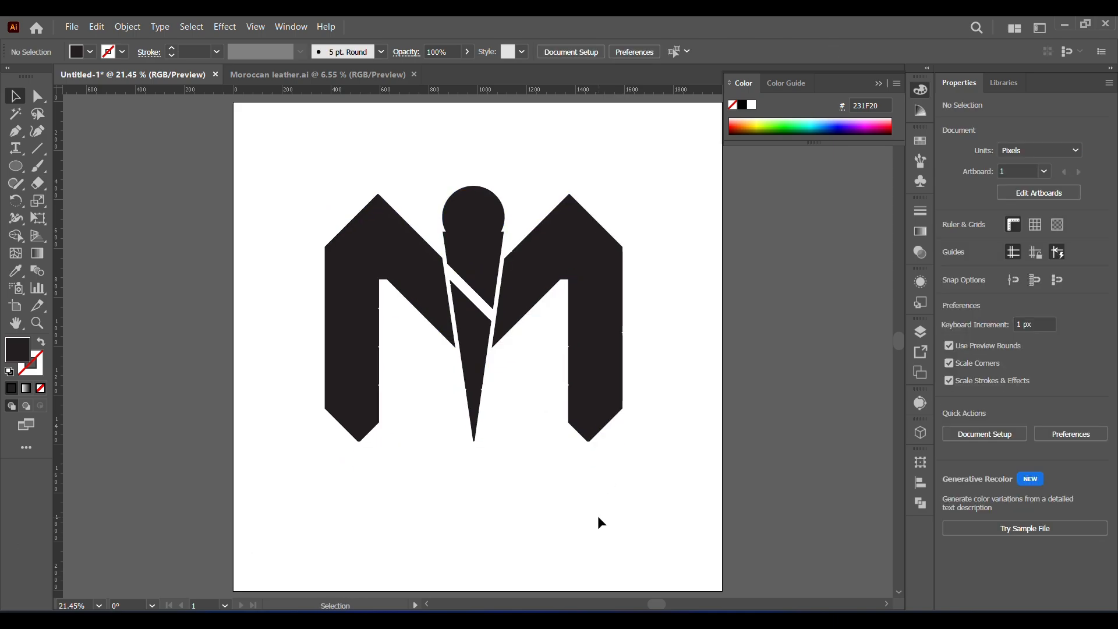
pyautogui.moveTo(551, 505); pyautogui.dragTo(549, 486)
pyautogui.moveTo(580, 398); pyautogui.dragTo(578, 357)
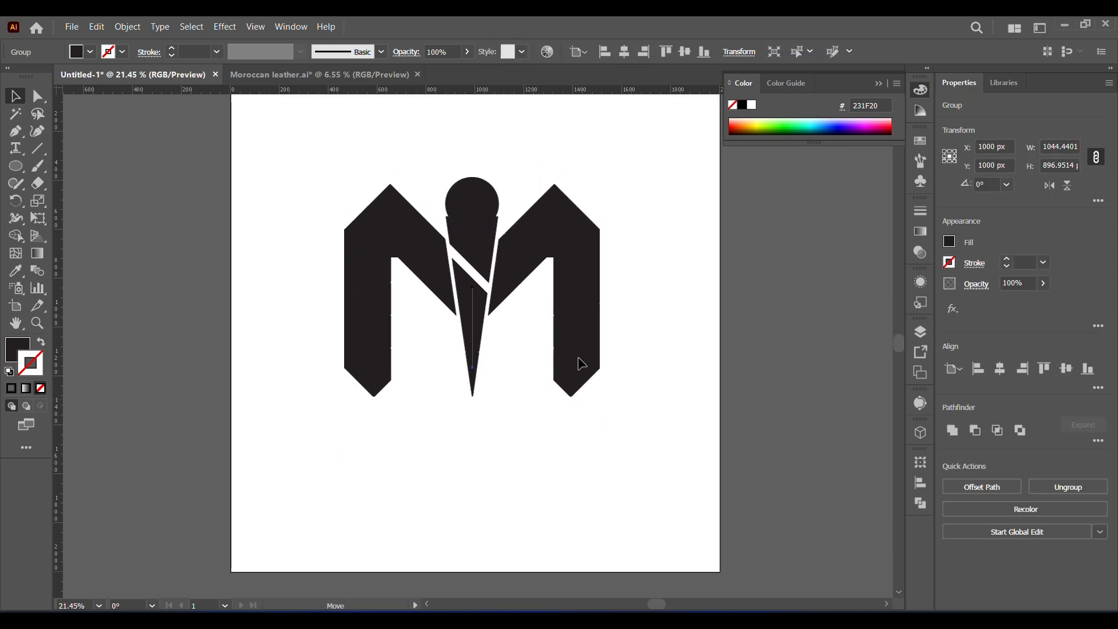
pyautogui.click(280, 302)
# - Draw an unfilled horizontal line about 990 px long just below the logo and set its stroke to 15 pt
pyautogui.click(12, 389)
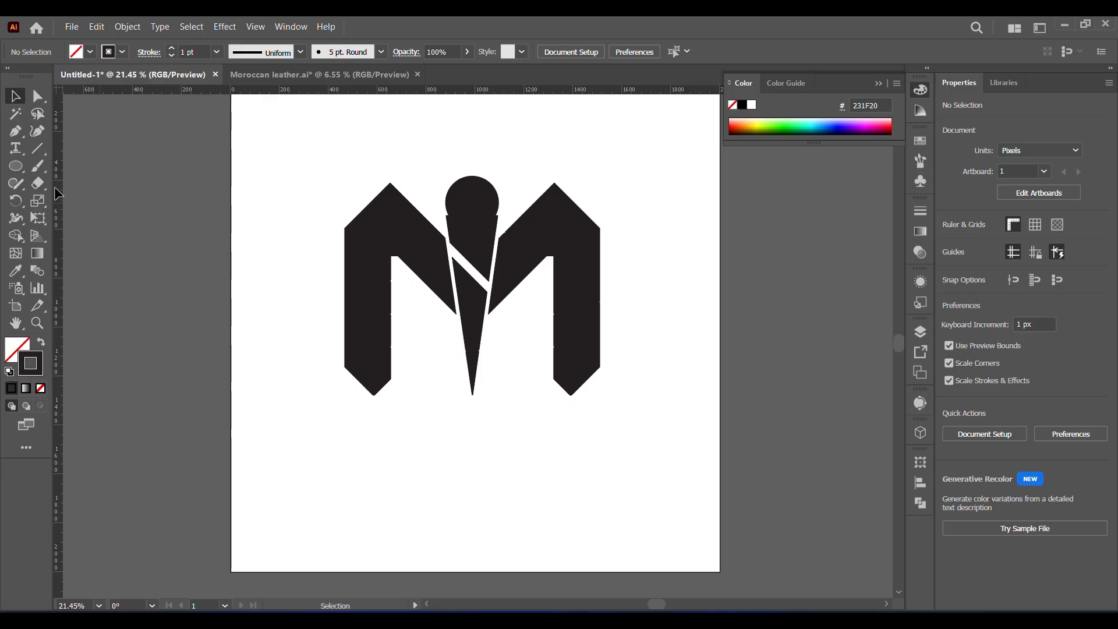
pyautogui.press('\\')
pyautogui.moveTo(595, 414); pyautogui.dragTo(595, 414)
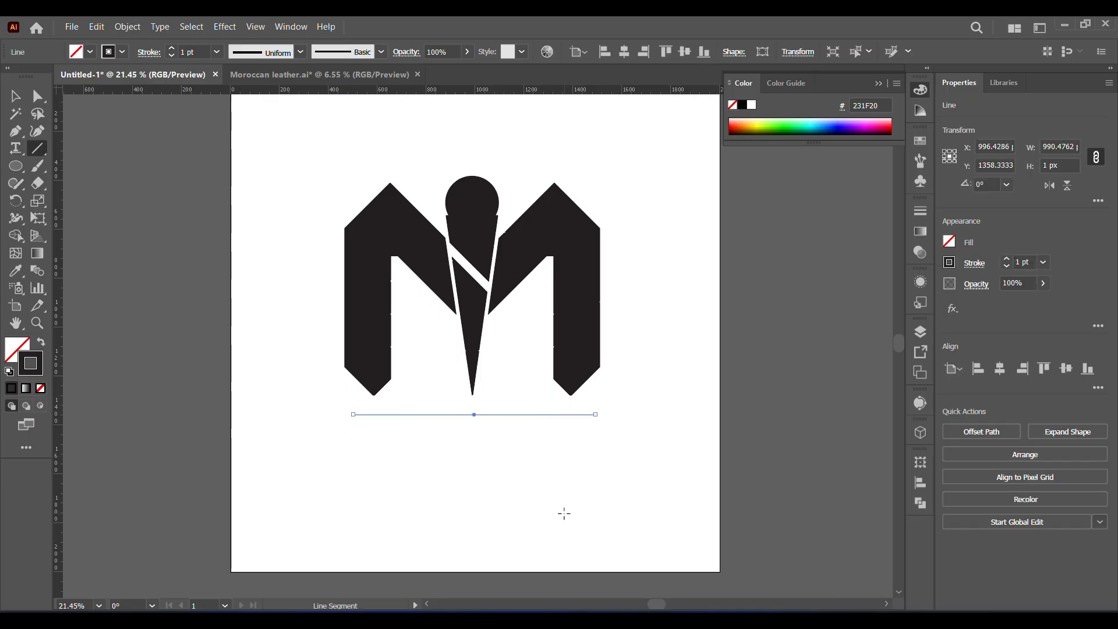
pyautogui.click(172, 48)
pyautogui.click(172, 48)
pyautogui.click(172, 48)
pyautogui.click(172, 48)
pyautogui.click(172, 49)
pyautogui.click(173, 49)
pyautogui.click(172, 49)
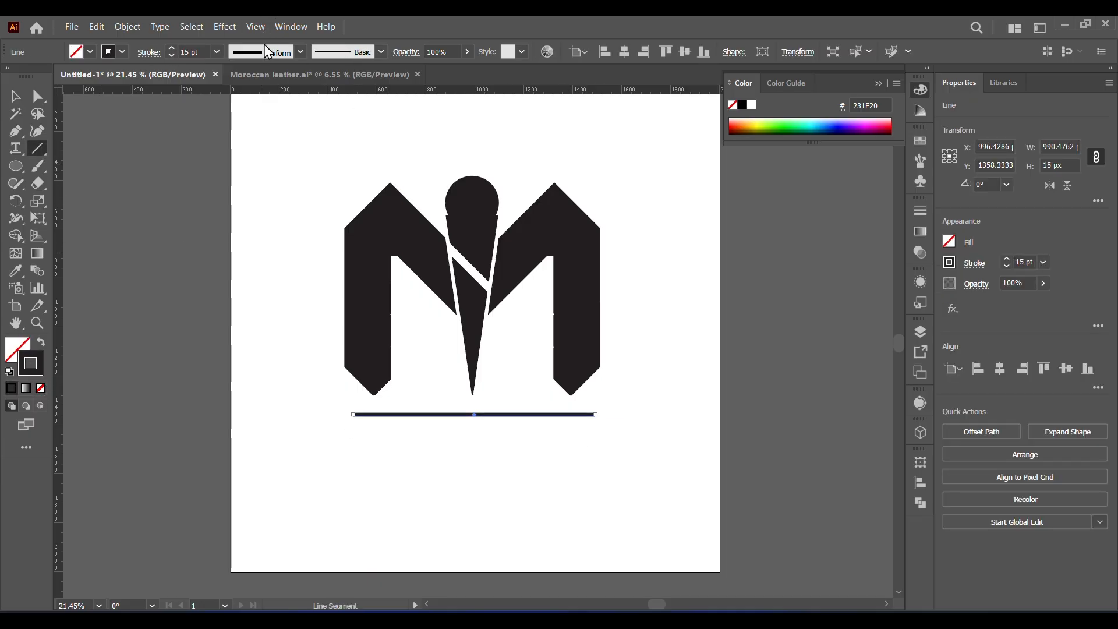
# - Give the line a width profile tapered at both ends and expand its appearance into a filled shape
pyautogui.click(270, 52)
pyautogui.click(256, 101)
pyautogui.click(127, 27)
pyautogui.click(233, 228)
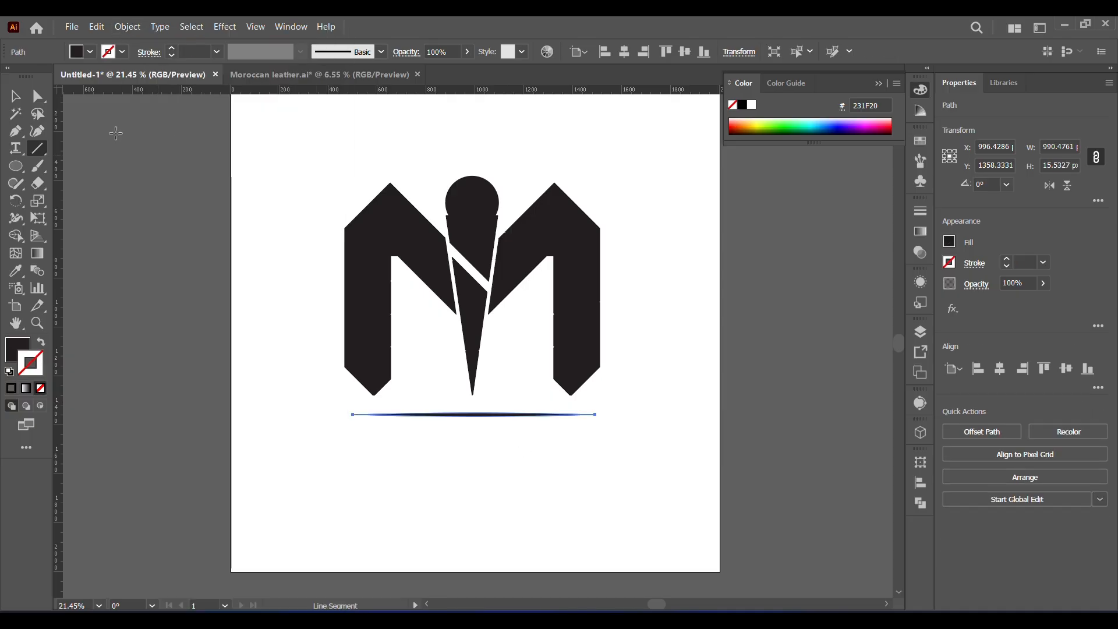
# - Center the logo and the tapered line horizontally on each other, and try vertical centering before undoing it
pyautogui.press('v')
pyautogui.moveTo(324, 217); pyautogui.dragTo(664, 480)
pyautogui.click(999, 367)
pyautogui.click(1066, 368)
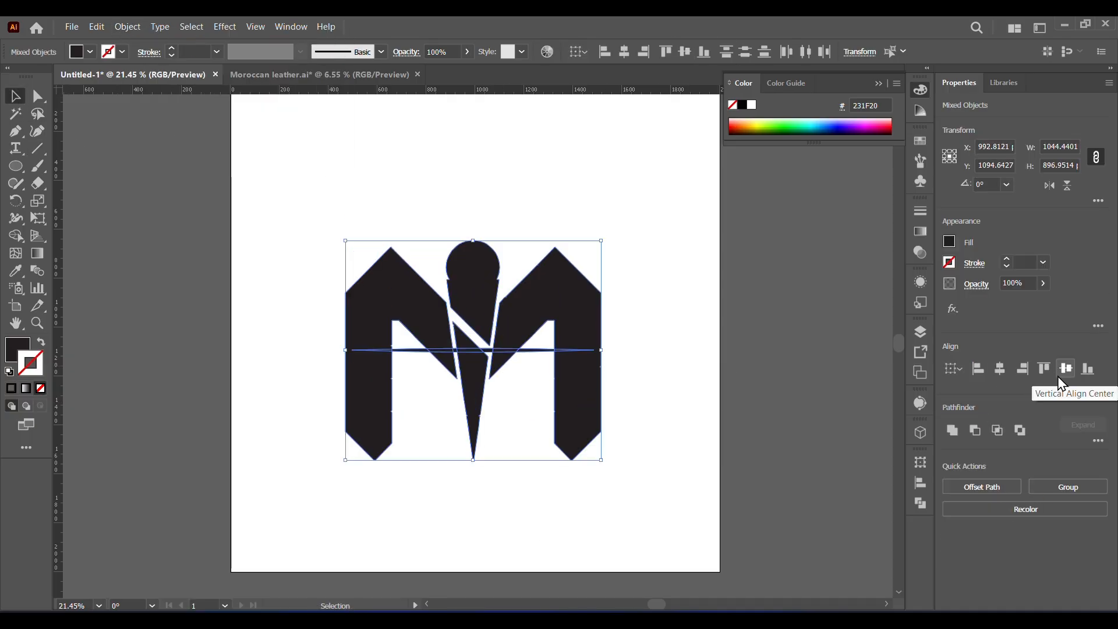
pyautogui.hotkey('ctrl', 'z')
pyautogui.click(569, 488)
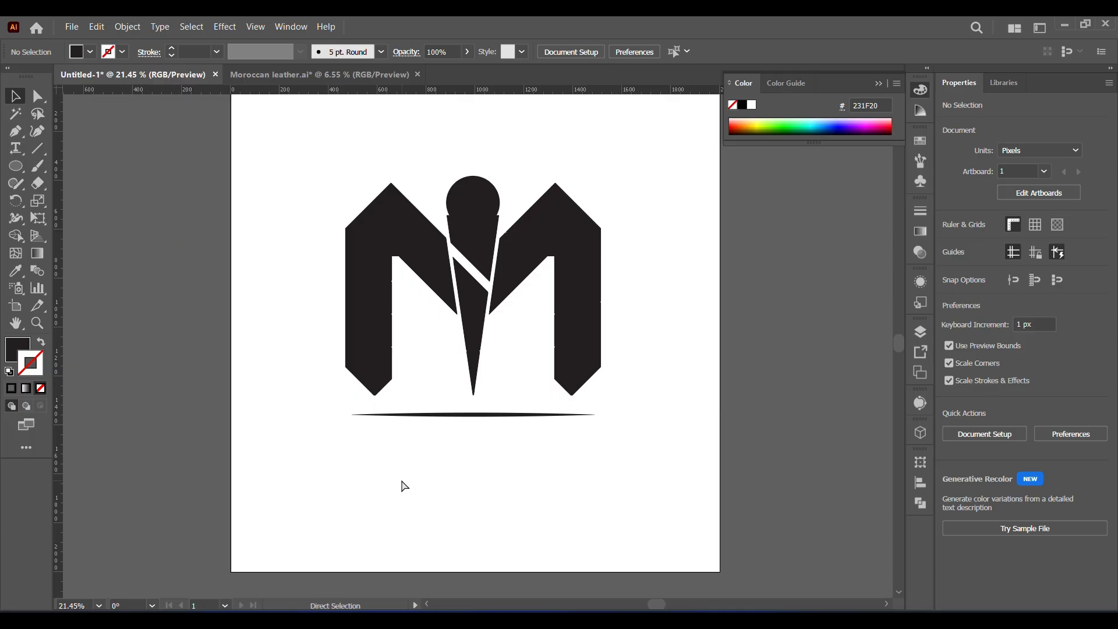
# - Paste the MOROCCAN LEATHER / HANDMADE GOODS text group, place it beneath the tapered line and scale it to about 1117 px wide
pyautogui.hotkey('ctrl', 'v')
pyautogui.moveTo(536, 364); pyautogui.dragTo(535, 500)
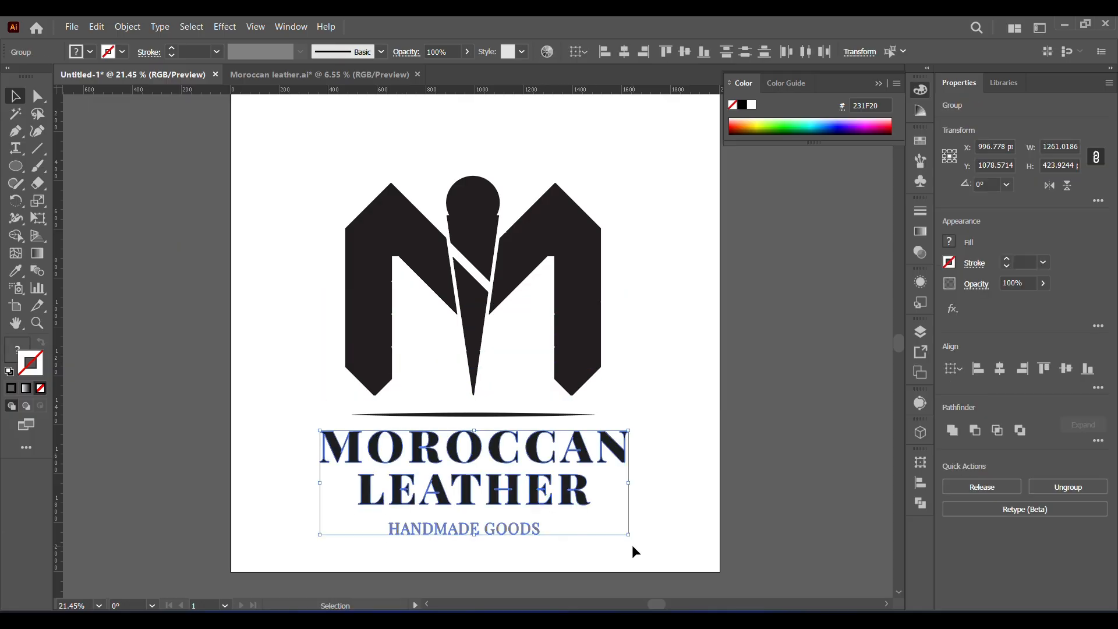
pyautogui.moveTo(631, 535); pyautogui.dragTo(623, 531)
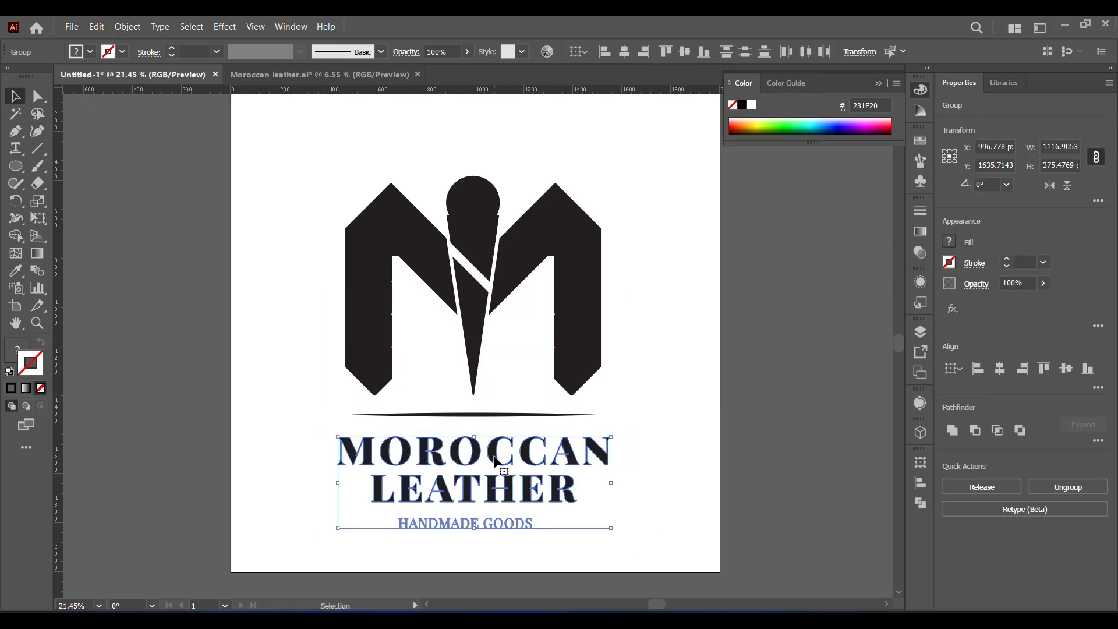
pyautogui.moveTo(496, 461); pyautogui.dragTo(500, 452)
# - Select the M symbol and nudge it slightly down toward the tapered line
pyautogui.moveTo(290, 147); pyautogui.dragTo(626, 524)
pyautogui.click(632, 372)
pyautogui.click(597, 368)
pyautogui.press('Down')
pyautogui.press('Down')
pyautogui.press('Down')
pyautogui.press('Down')
pyautogui.press('Down')
pyautogui.press('Down')
pyautogui.press('Down')
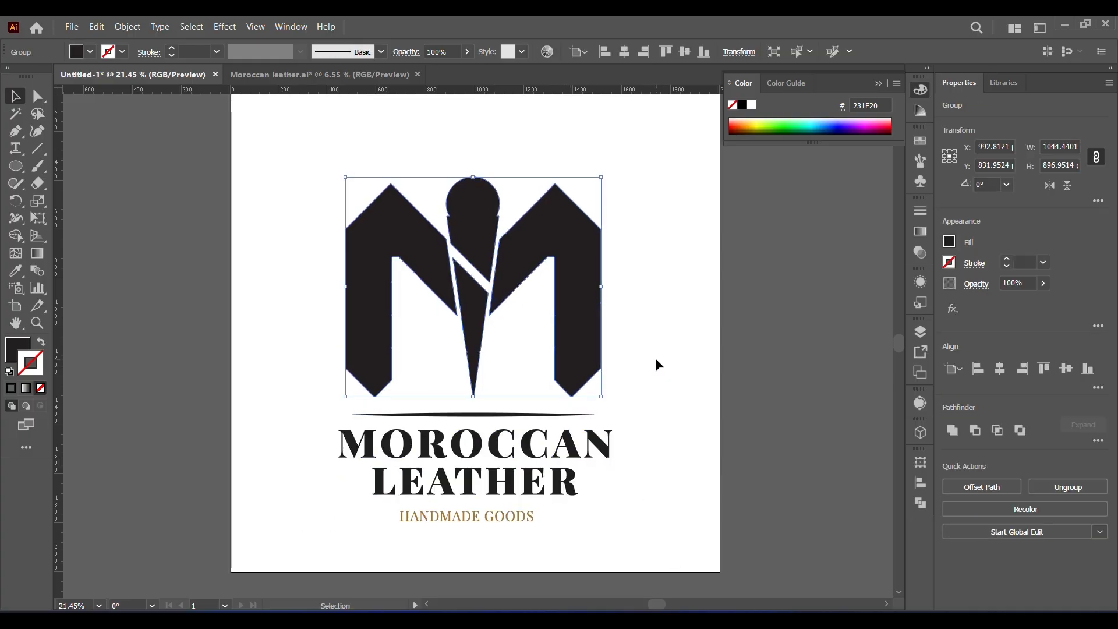
# - Group the M symbol, tapered line and text, and center the group horizontally and vertically on the artboard
pyautogui.click(656, 364)
pyautogui.moveTo(641, 559); pyautogui.dragTo(574, 376)
pyautogui.rightClick(575, 376)
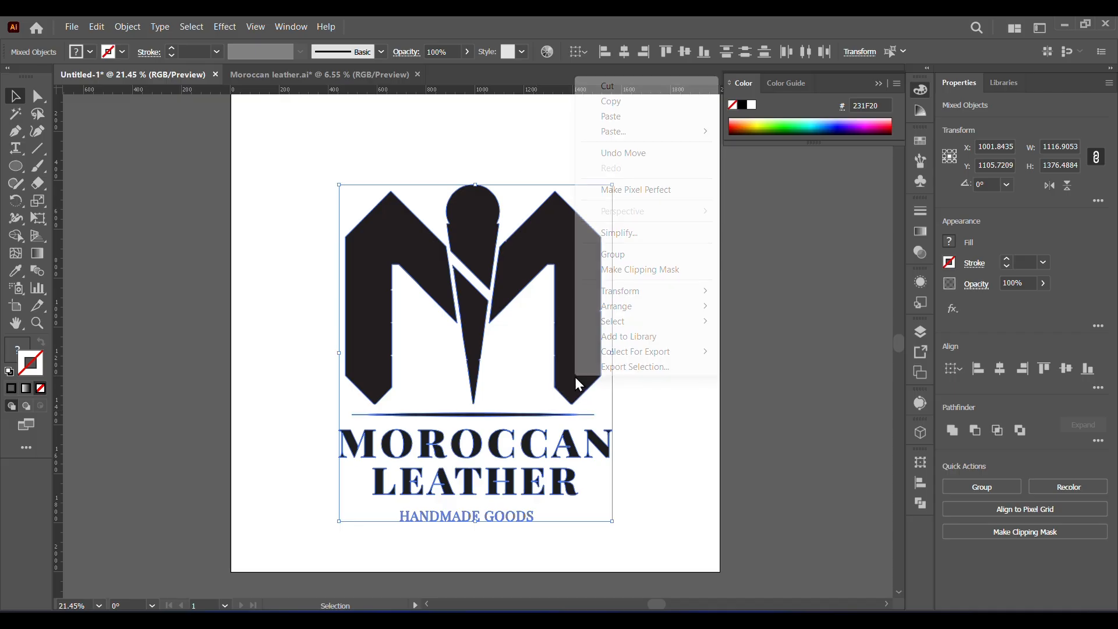
pyautogui.click(631, 256)
pyautogui.click(999, 368)
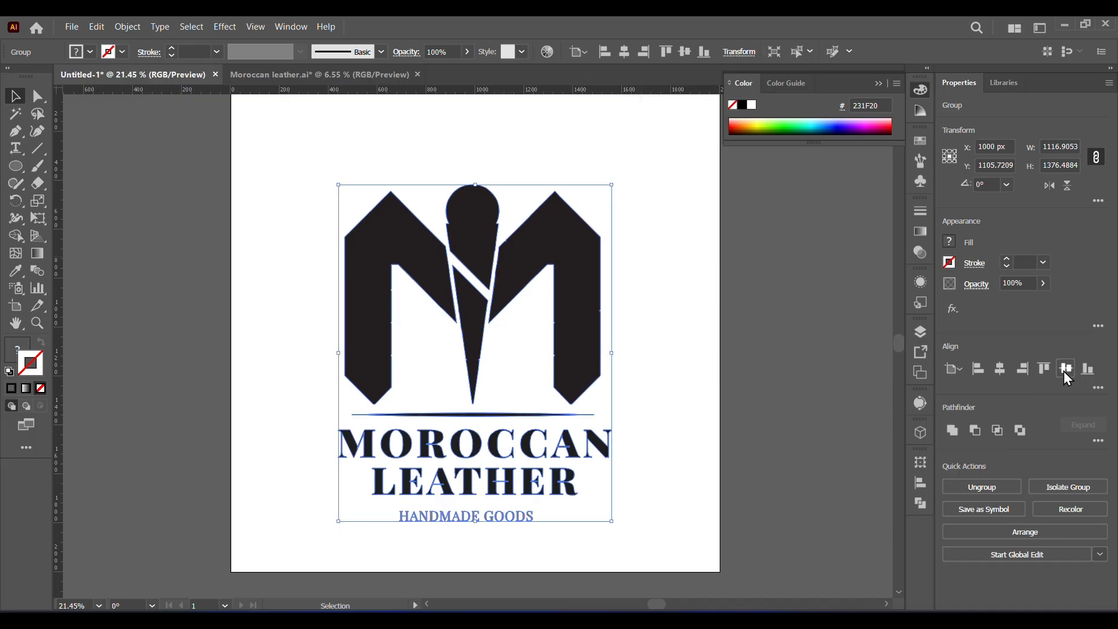
pyautogui.click(1066, 369)
pyautogui.click(658, 420)
# - Scale the grouped logo down to about 914 px wide and move it into the left half of the artboard
pyautogui.click(574, 448)
pyautogui.moveTo(612, 496); pyautogui.dragTo(589, 465)
pyautogui.click(598, 384)
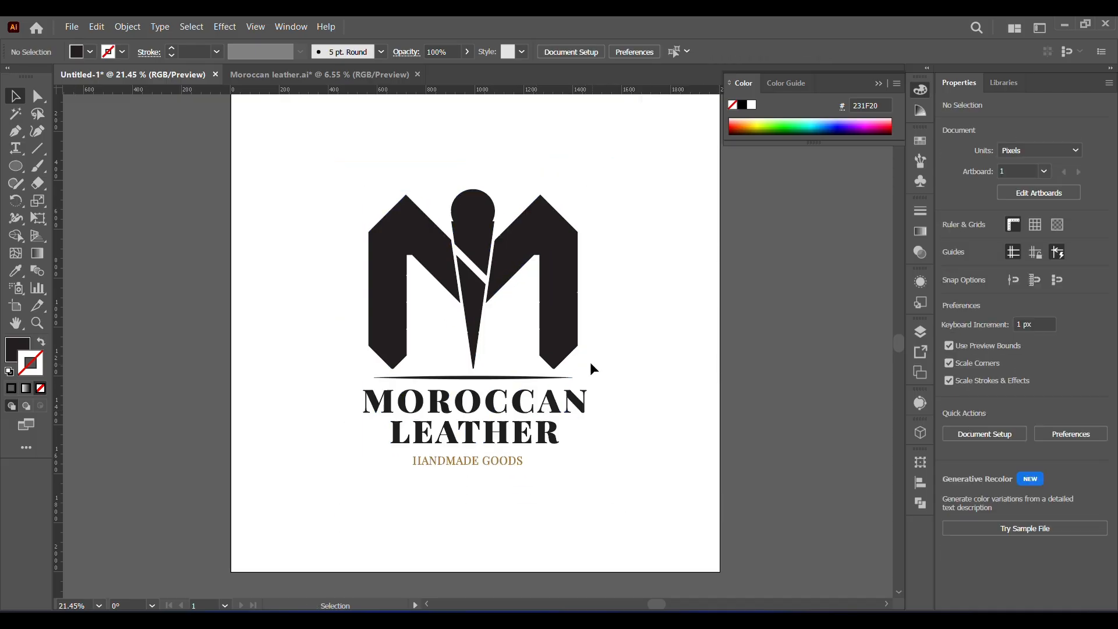
pyautogui.moveTo(565, 345); pyautogui.dragTo(447, 327)
pyautogui.click(610, 342)
# - Draw a dark rectangle about 1025 × 1948 px covering the artboard's right half beside the logo
pyautogui.moveTo(16, 166); pyautogui.dragTo(16, 166)
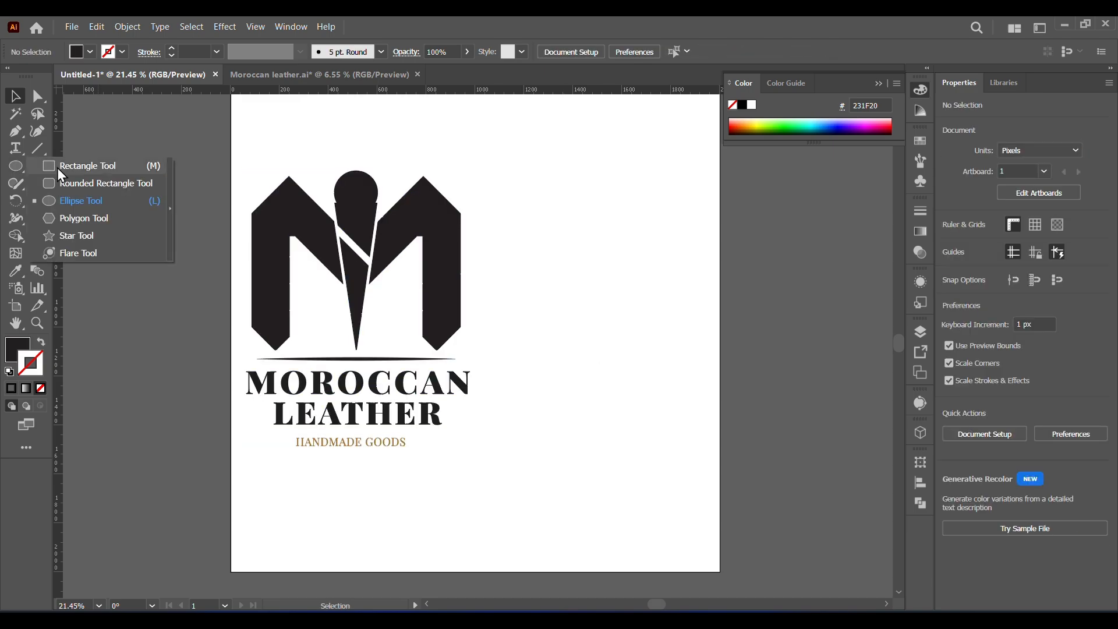
pyautogui.click(69, 165)
pyautogui.moveTo(469, 95); pyautogui.dragTo(720, 571)
pyautogui.click(15, 97)
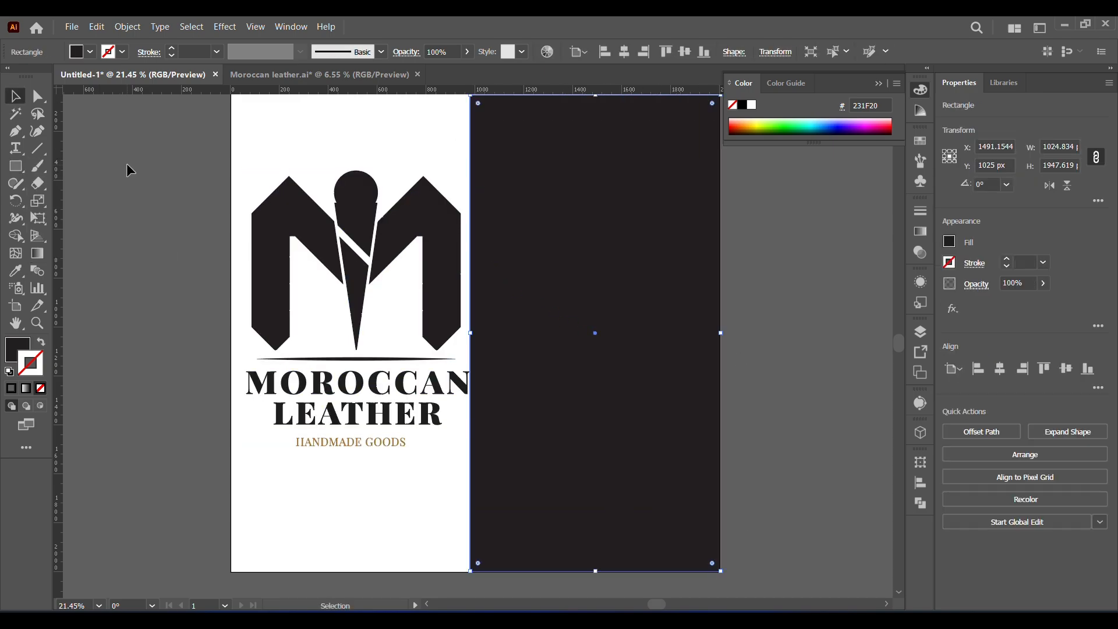
pyautogui.click(128, 169)
# - Duplicate the logo onto the dark rectangle, fill the copy with white and arrange it in front of the rectangle
pyautogui.keyDown('alt'); pyautogui.moveTo(351, 271); pyautogui.dragTo(595, 273); pyautogui.keyUp('alt')
pyautogui.click(92, 52)
pyautogui.click(32, 82)
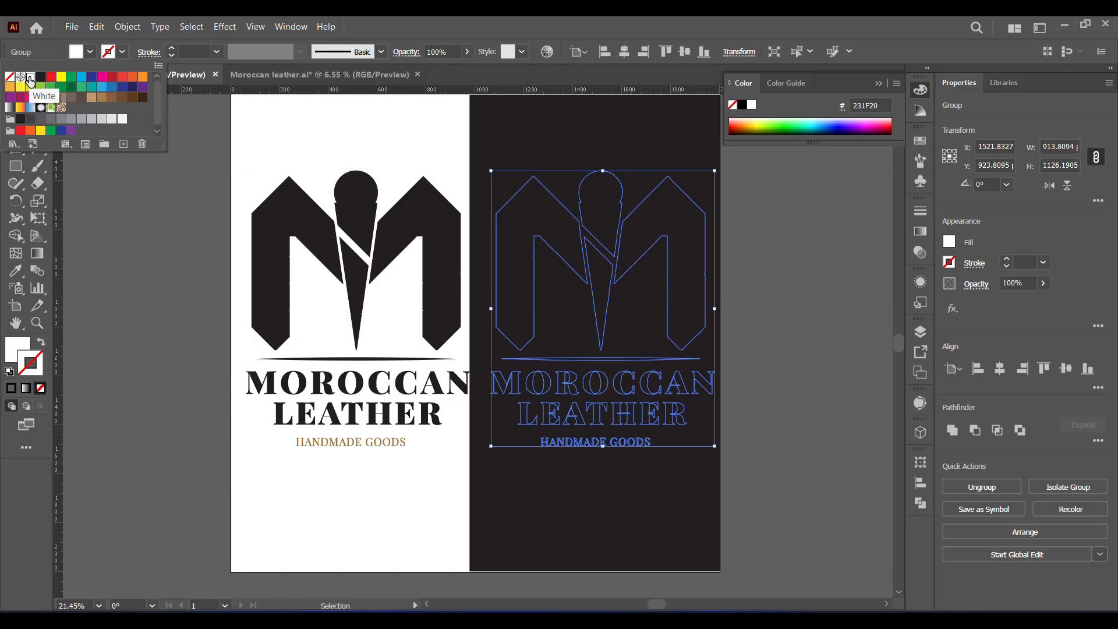
pyautogui.rightClick(603, 274)
pyautogui.moveTo(669, 544)
pyautogui.click(783, 536)
pyautogui.click(805, 416)
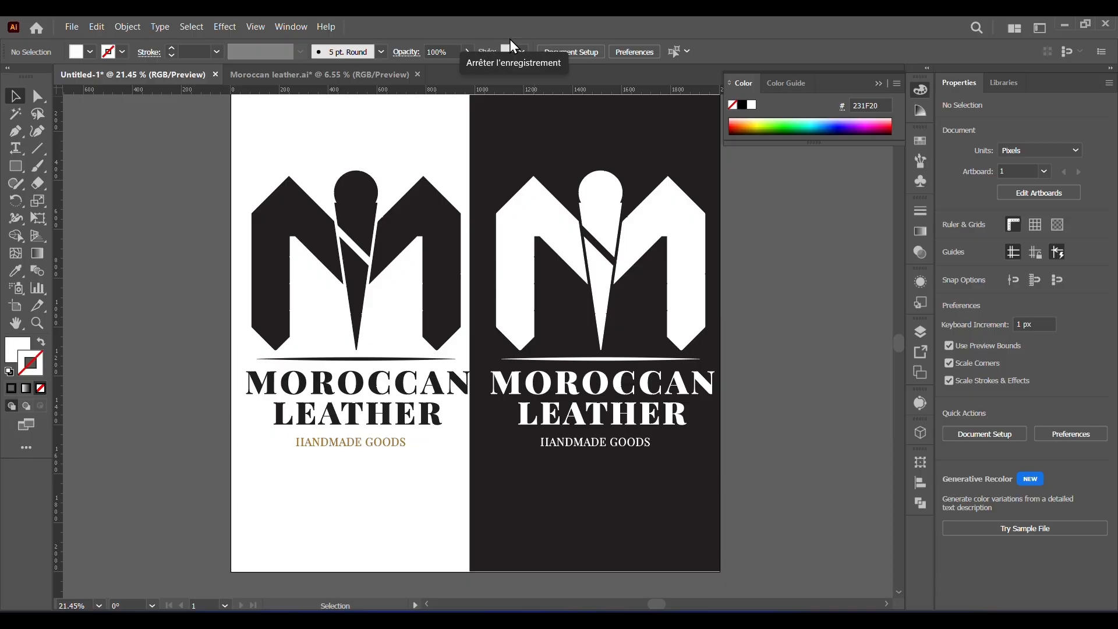
pyautogui.click(510, 41)
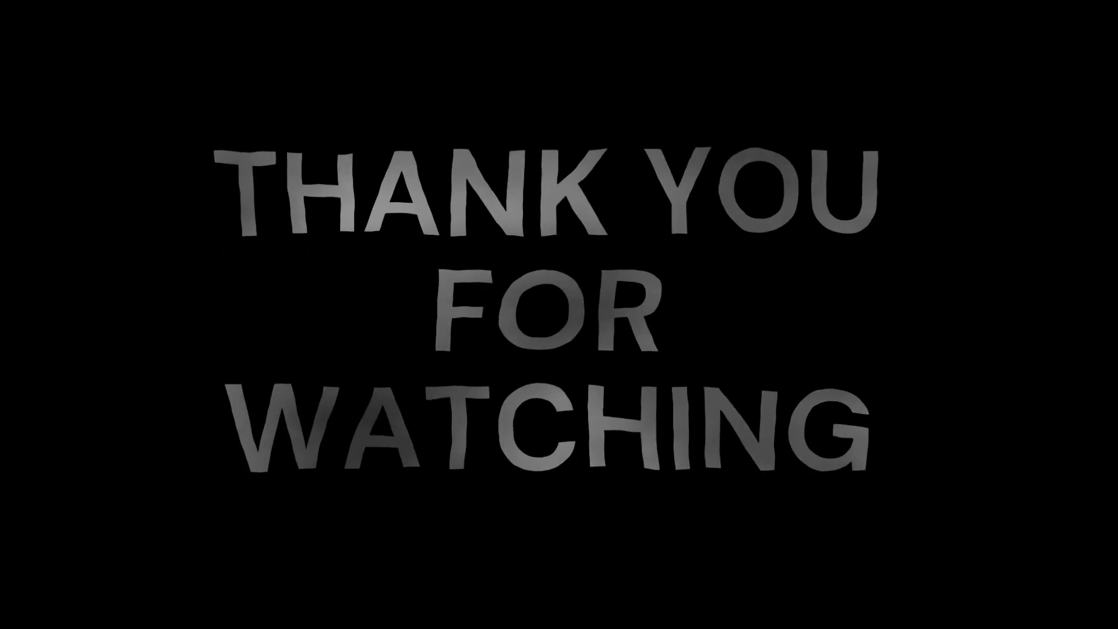